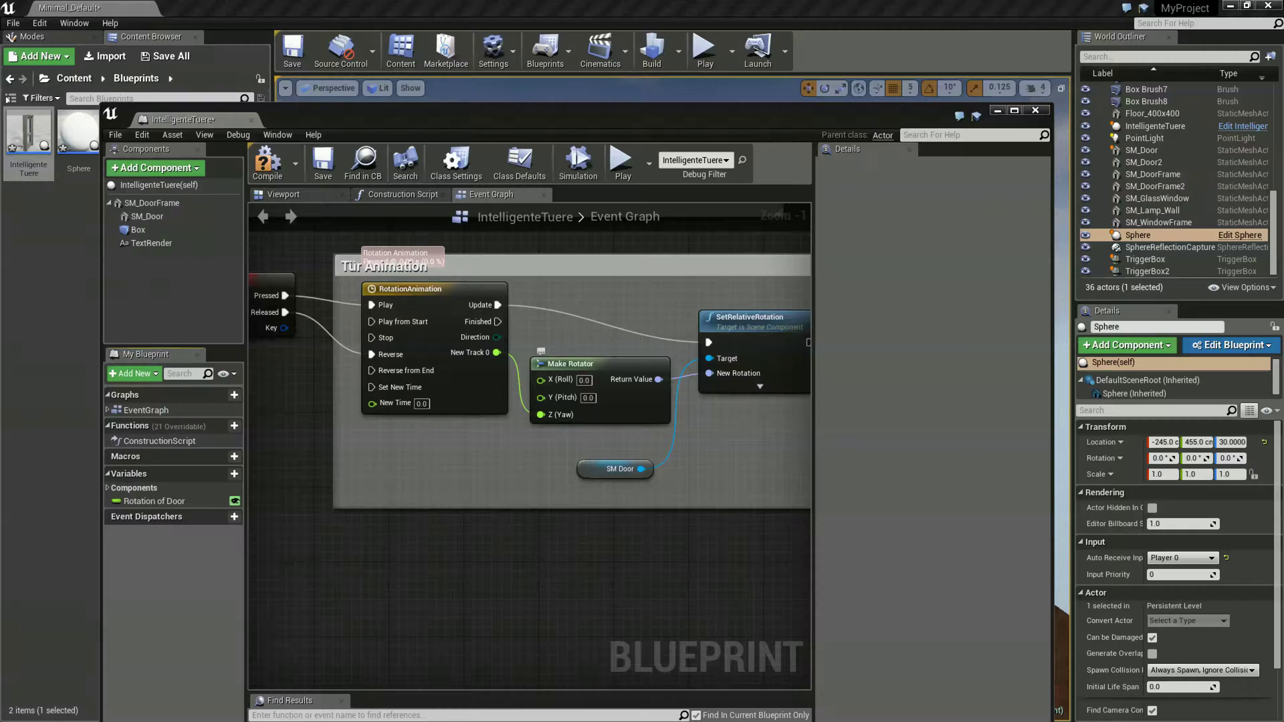
Maximize the IntelligenteTuere editor and frame the E-key door rotation graph.
right_click(394, 543)
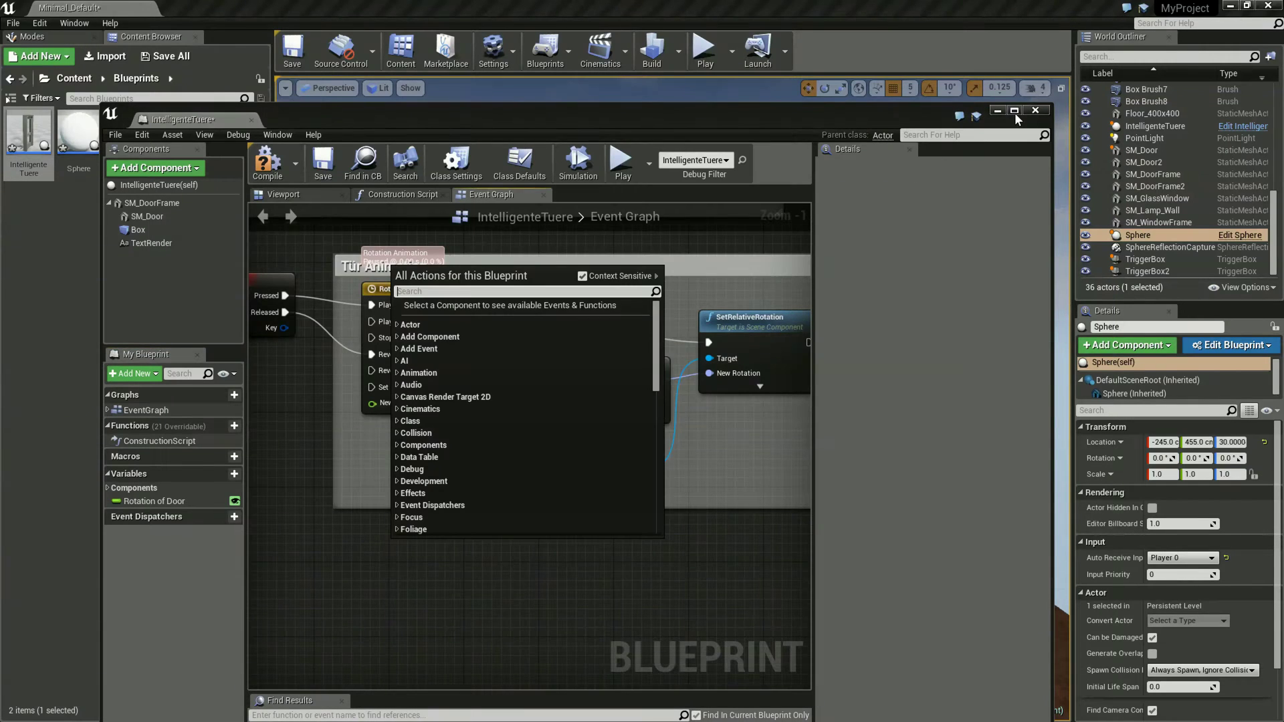
click(539, 603)
mouse_move(505, 568)
right_down()
mouse_move(479, 533)
mouse_move(522, 545)
right_up()
click(1014, 111)
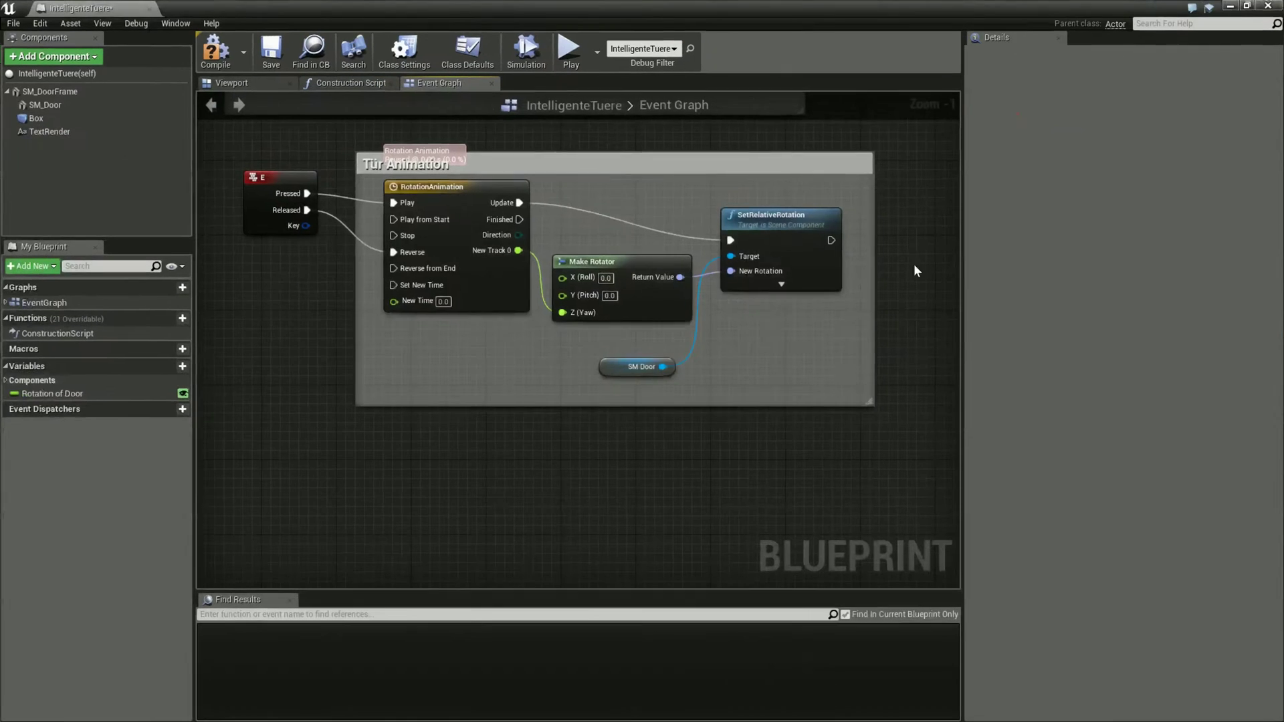
mouse_move(394, 524)
right_down()
mouse_move(415, 523)
mouse_move(399, 523)
right_up()
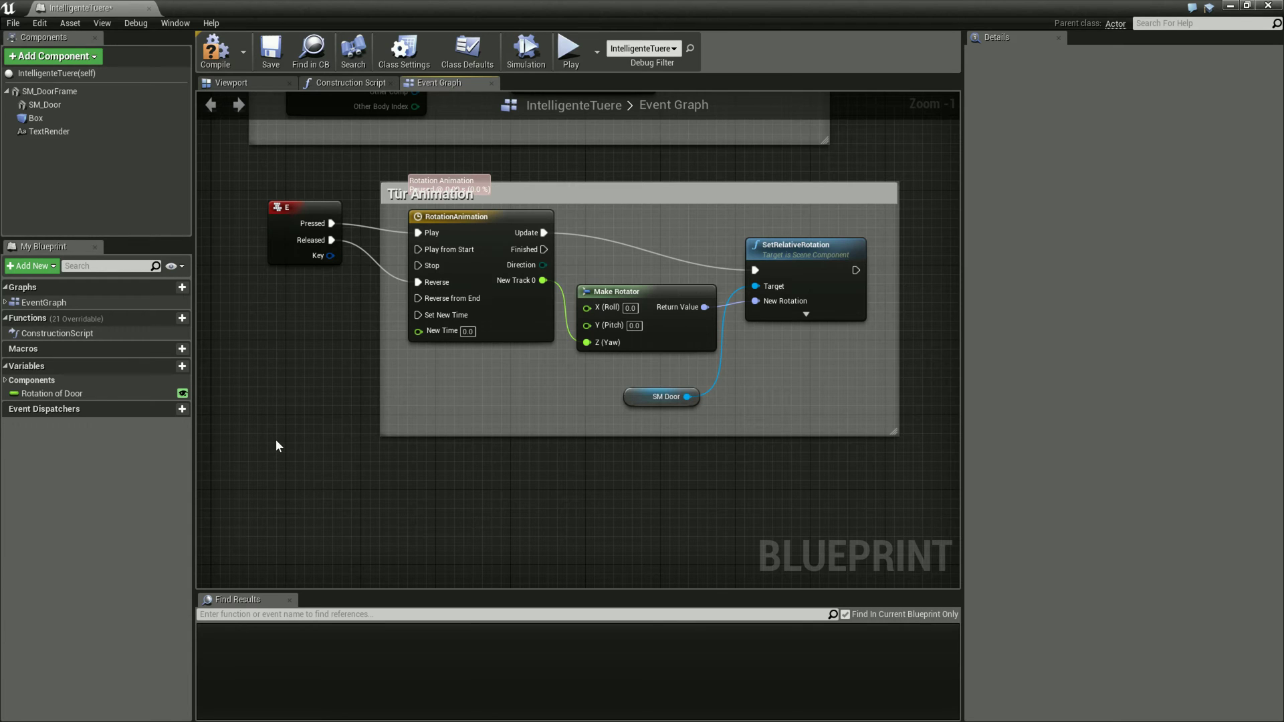
click(53, 393)
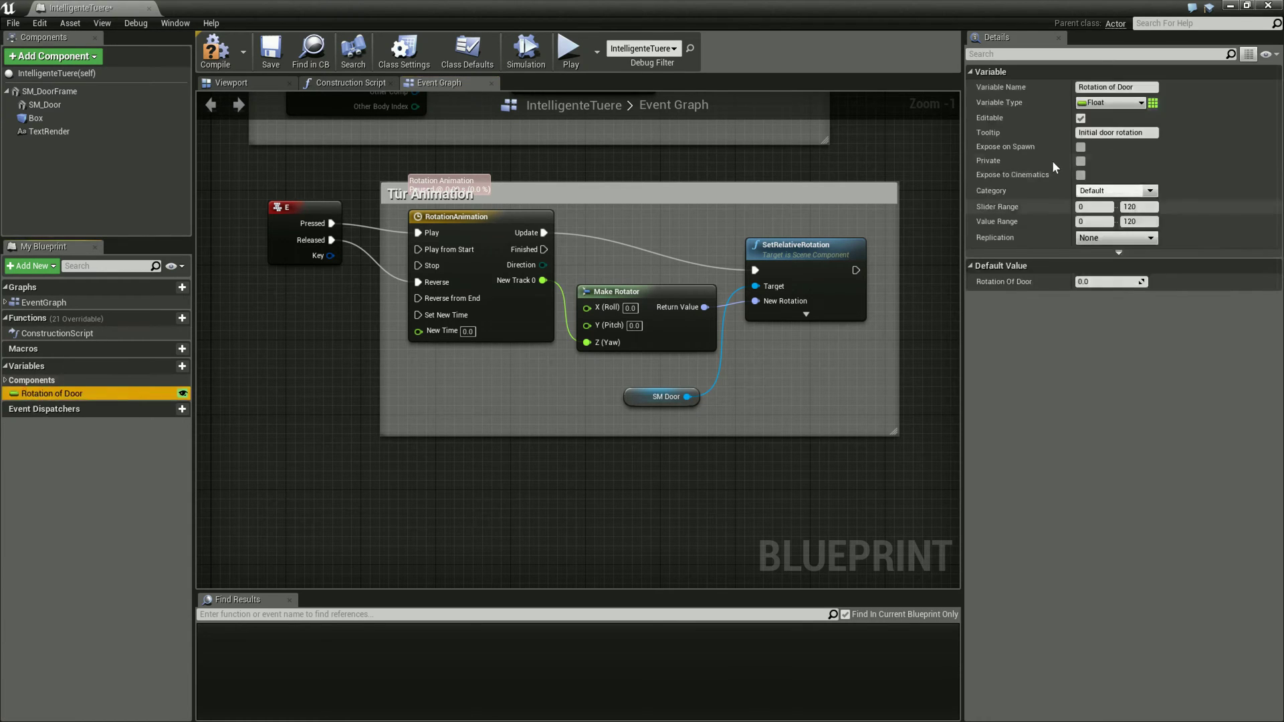
click(1130, 103)
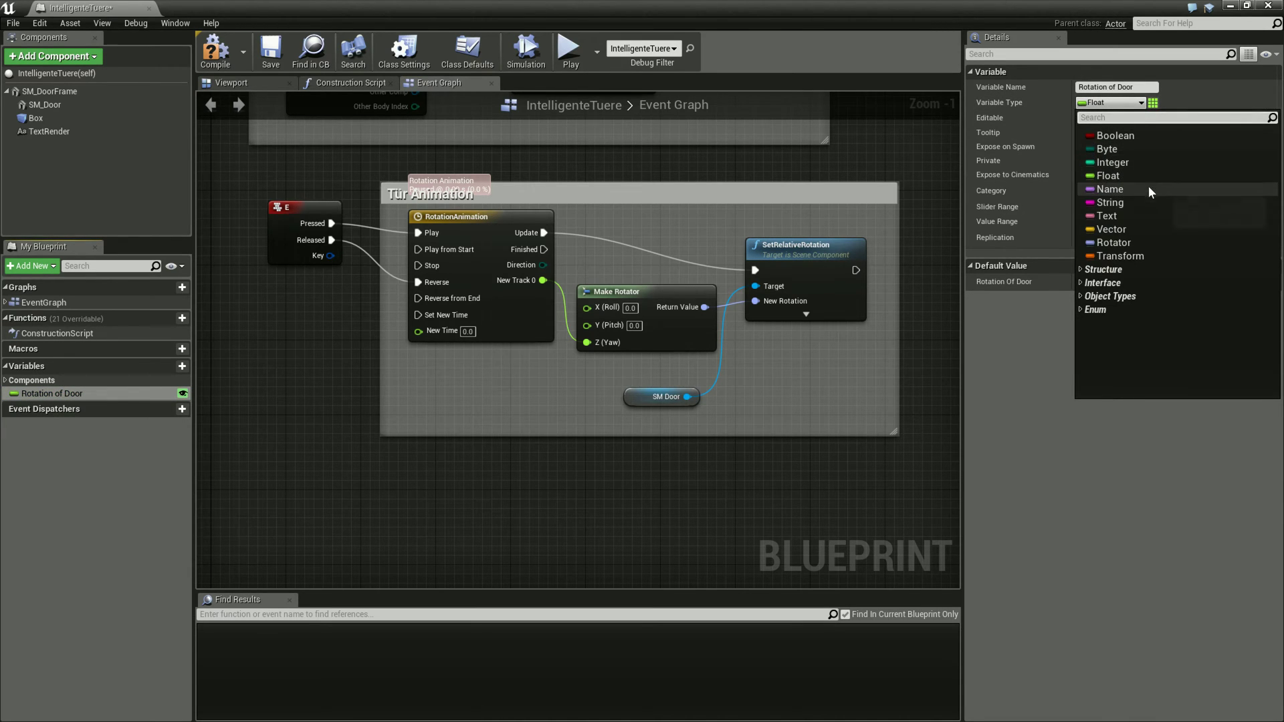
click(121, 483)
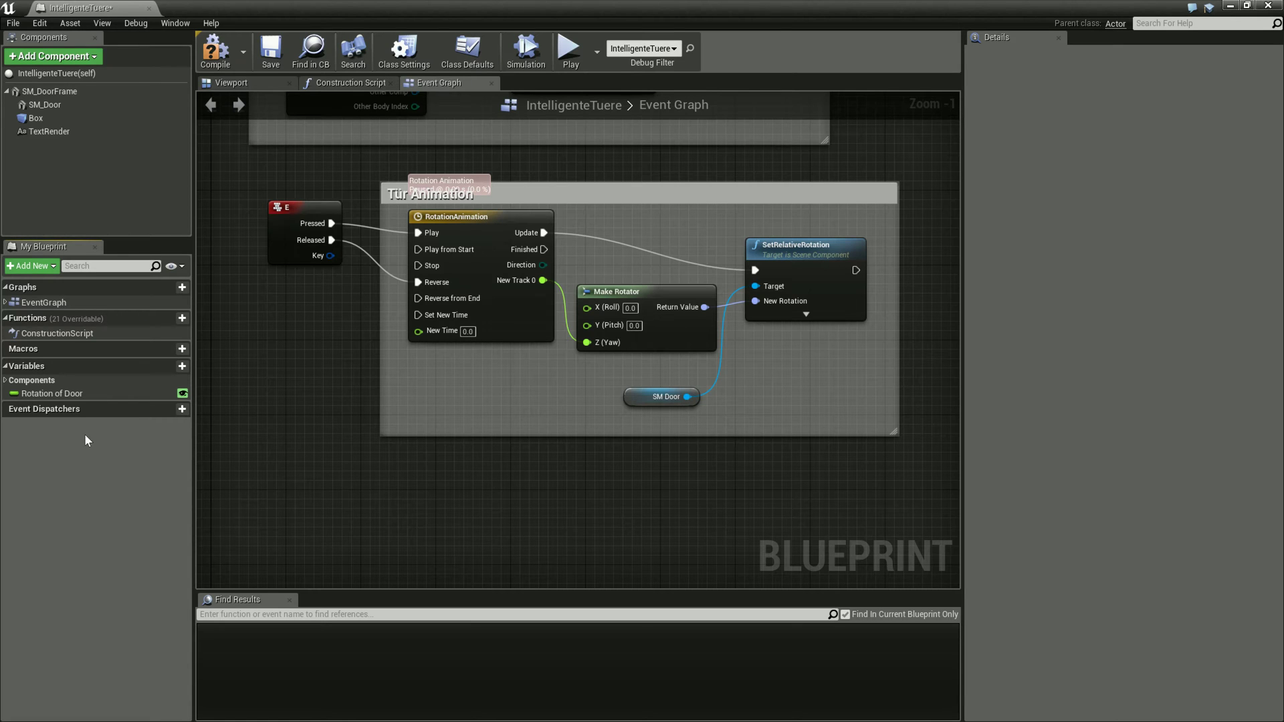
Create a variable named meinArray in My Blueprint, next to Rotation of Door.
click(168, 368)
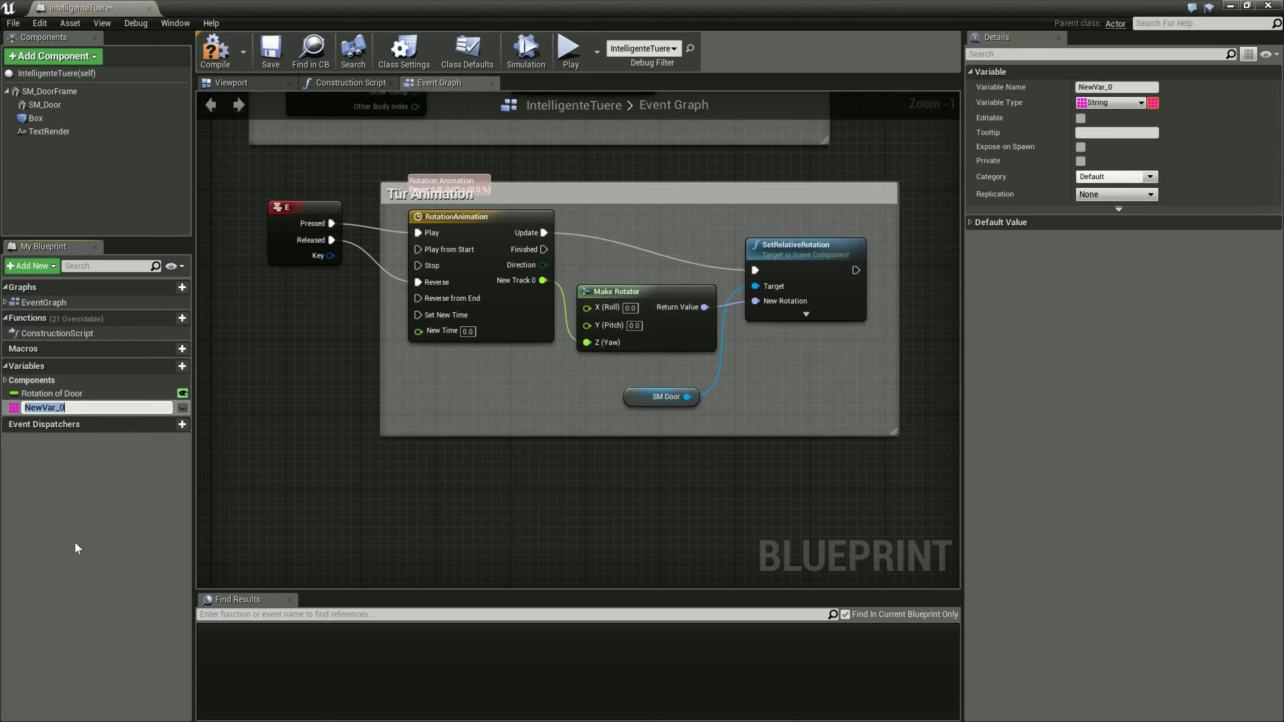
text(meinArray)
key(Return)
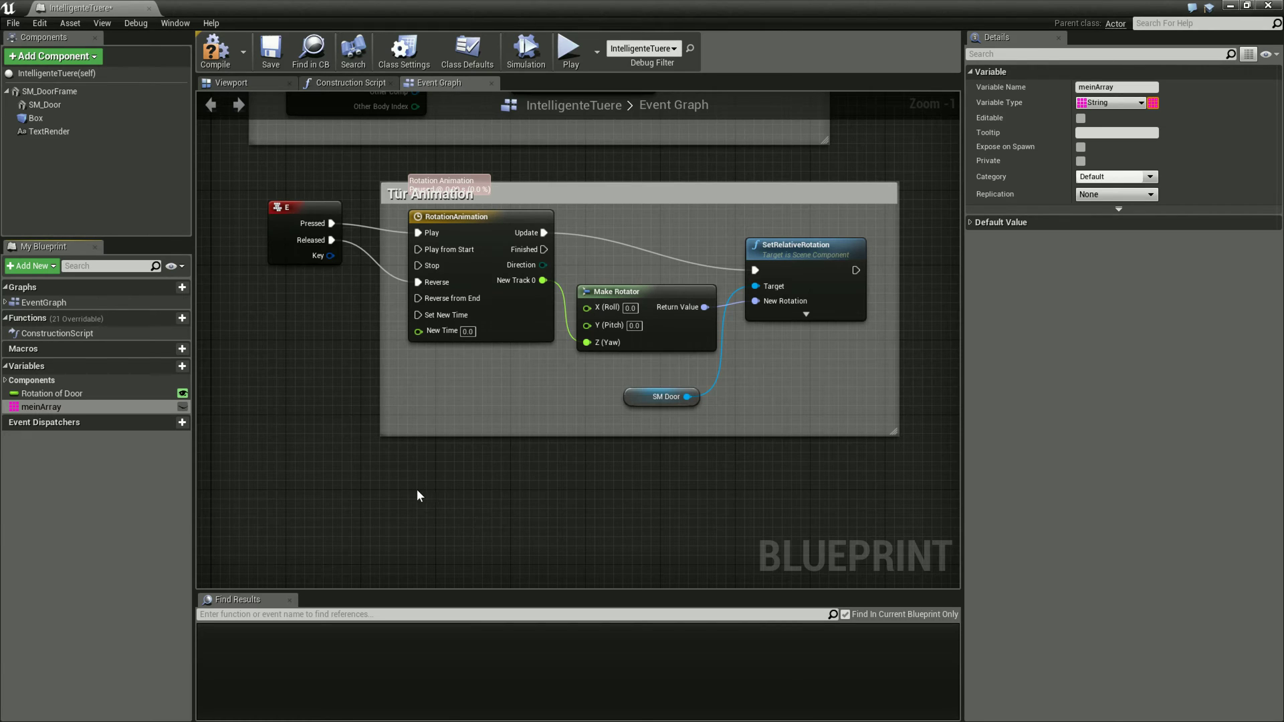
right_drag(416, 490, 467, 450)
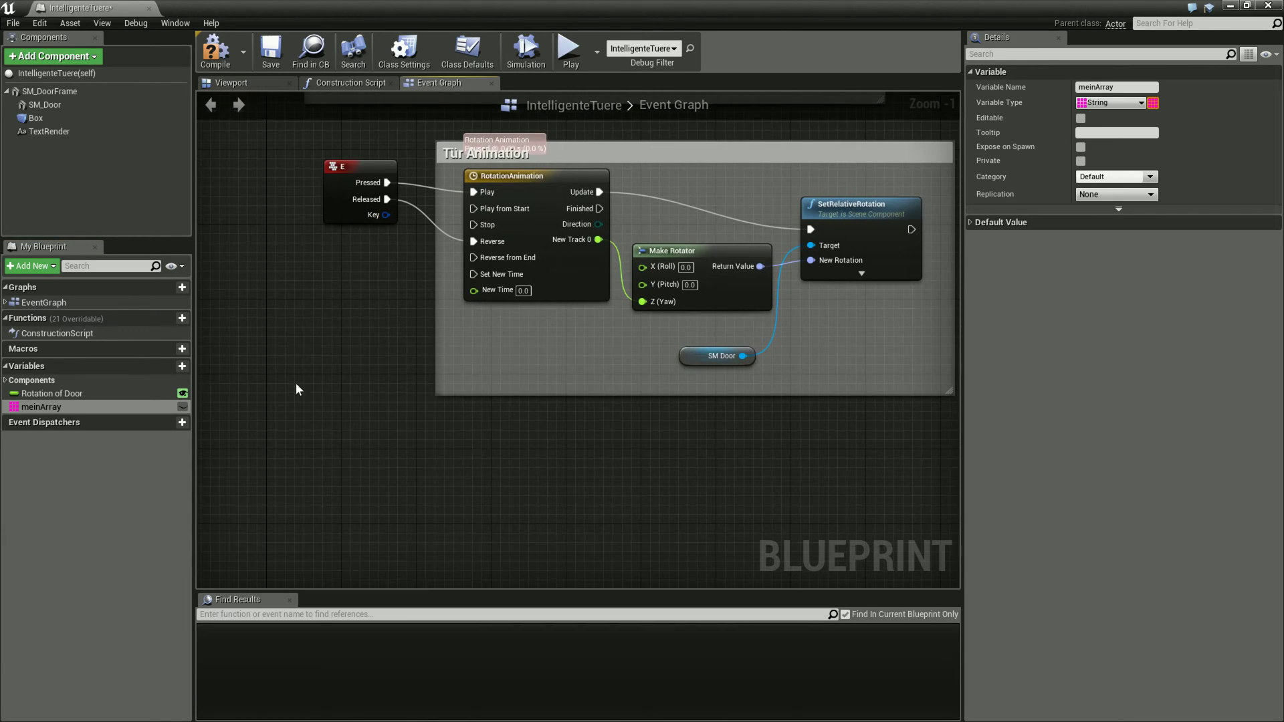
click(1124, 105)
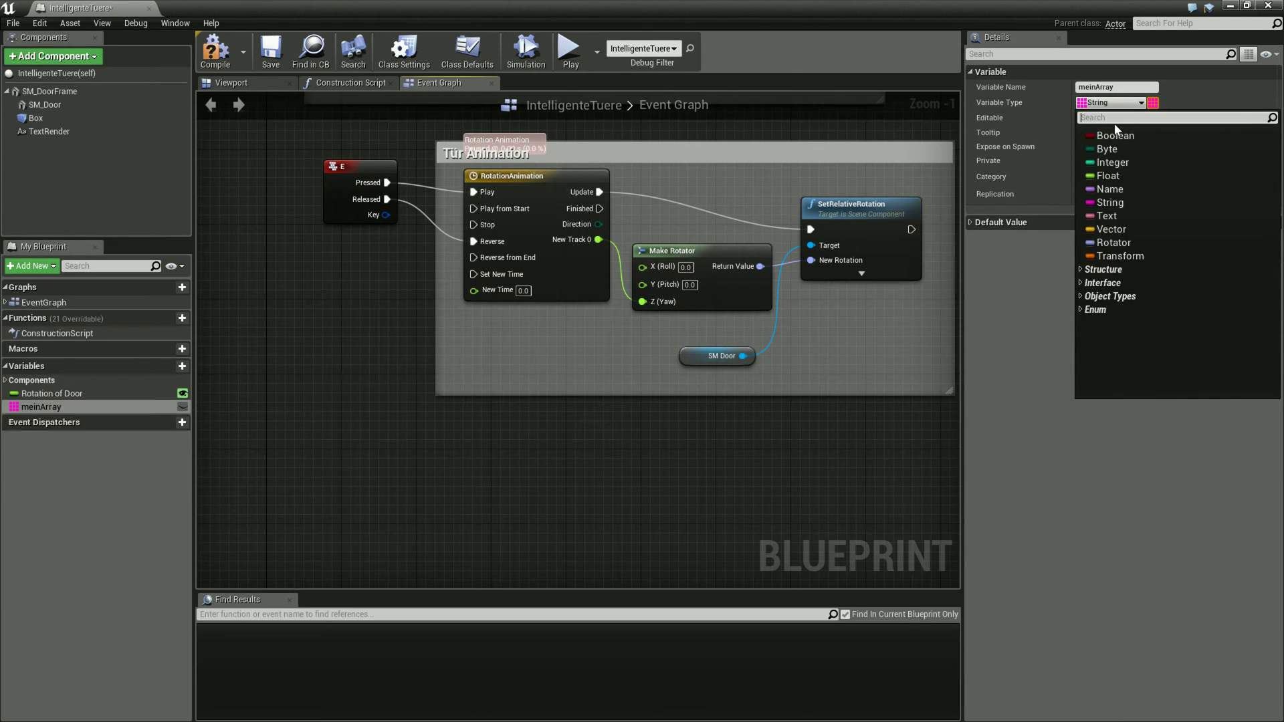
click(1153, 103)
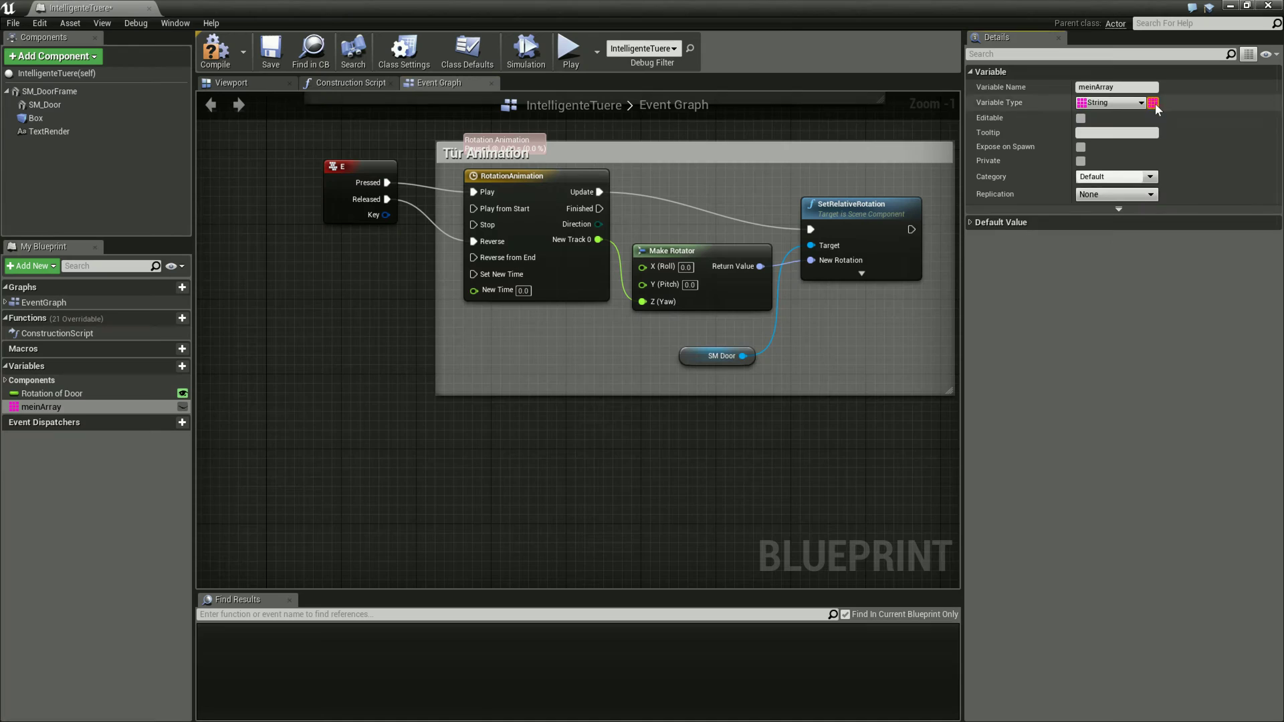
click(1115, 104)
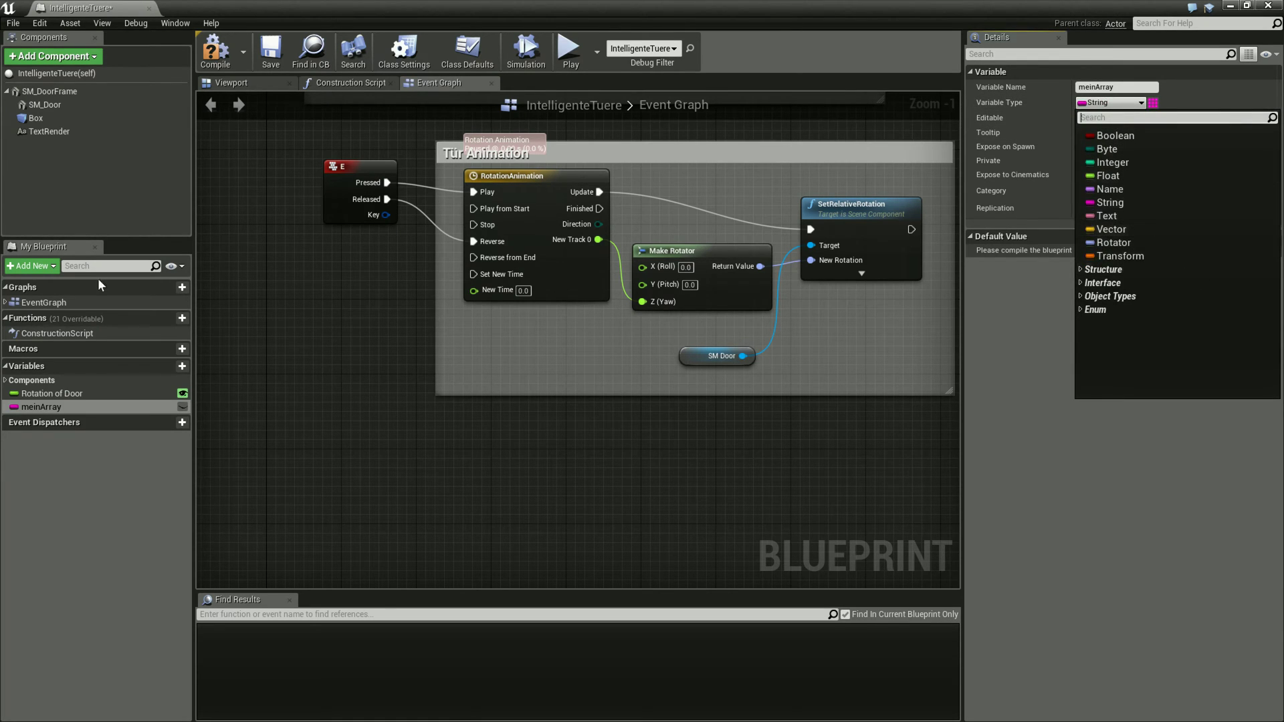
click(51, 479)
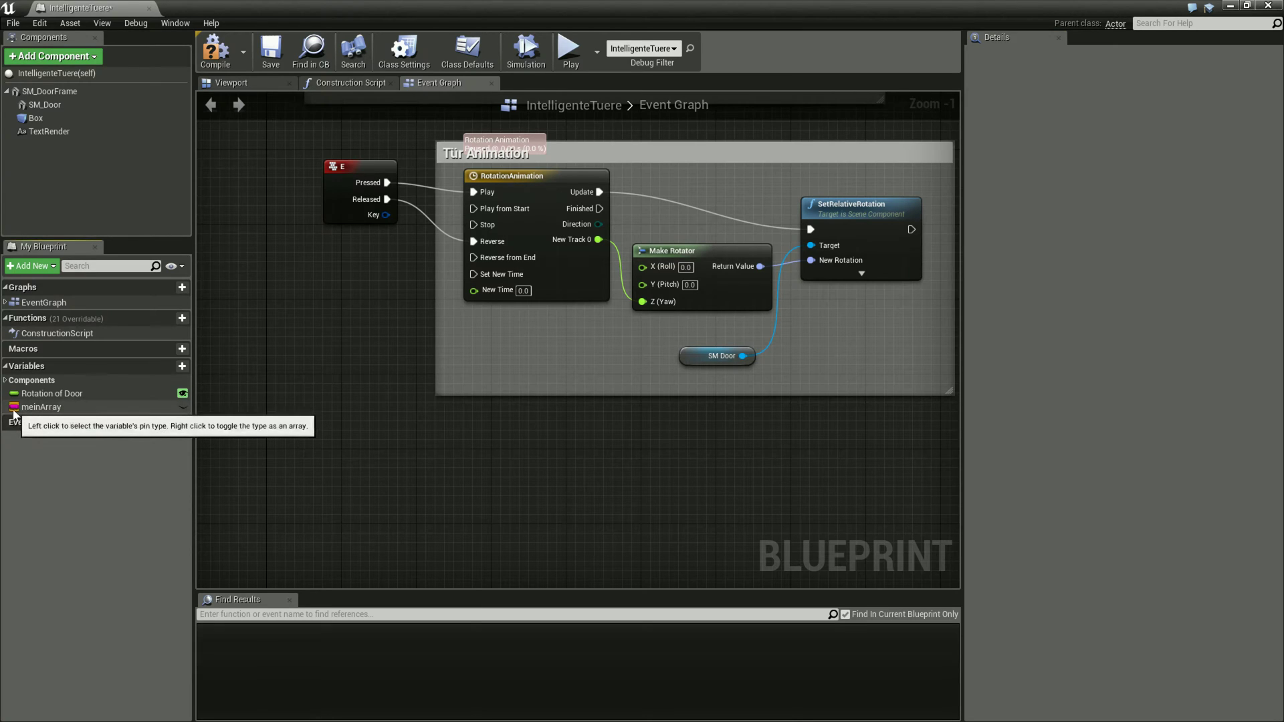
click(50, 406)
click(1154, 103)
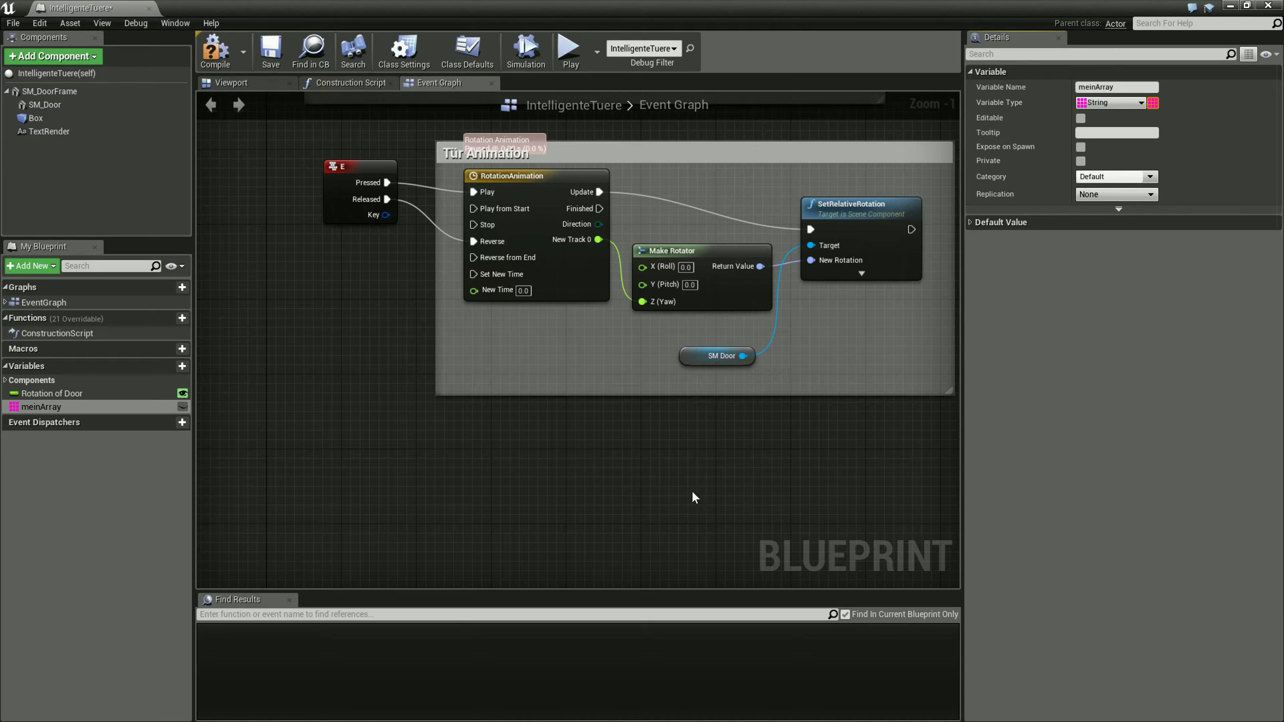
right_drag(682, 506, 653, 487)
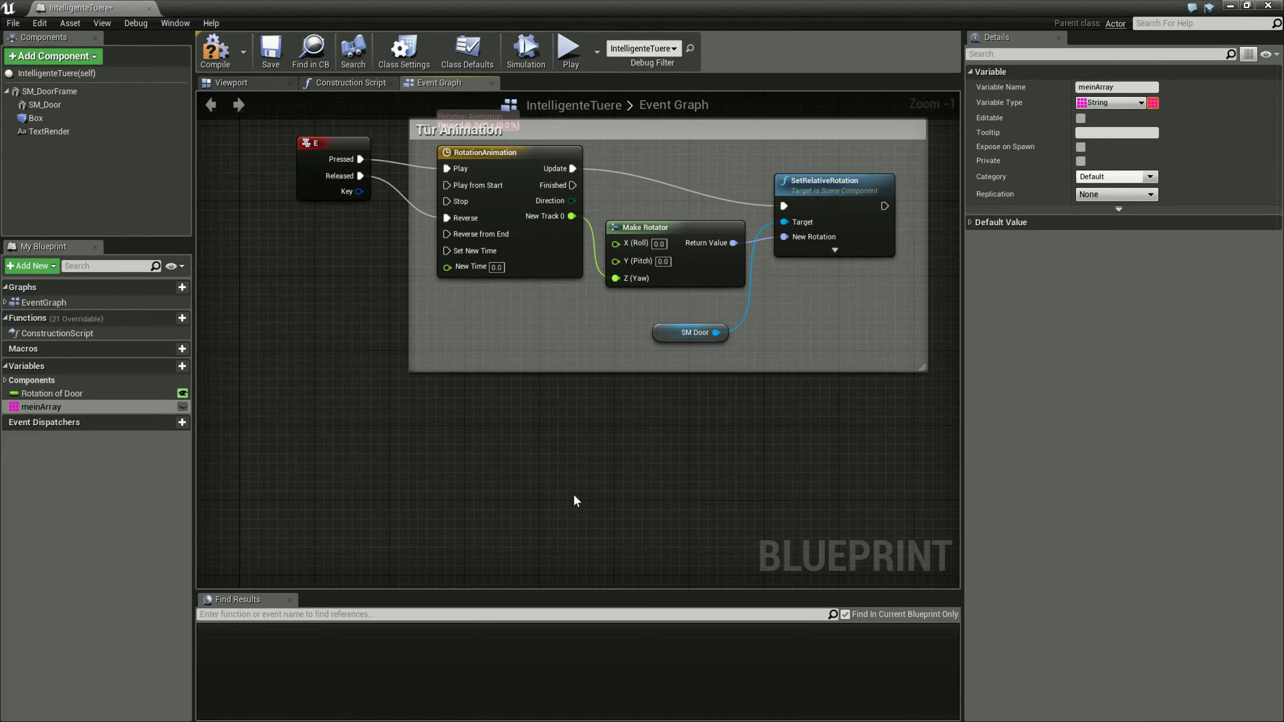
click(1097, 209)
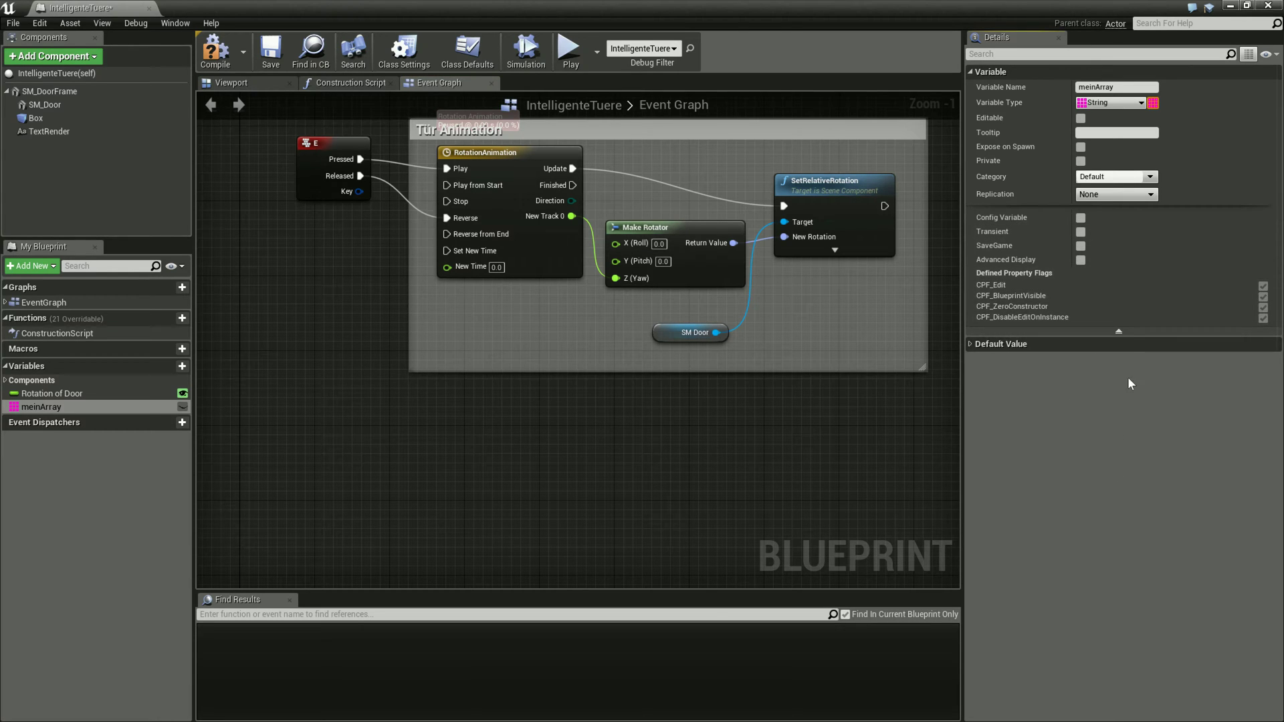
click(1118, 331)
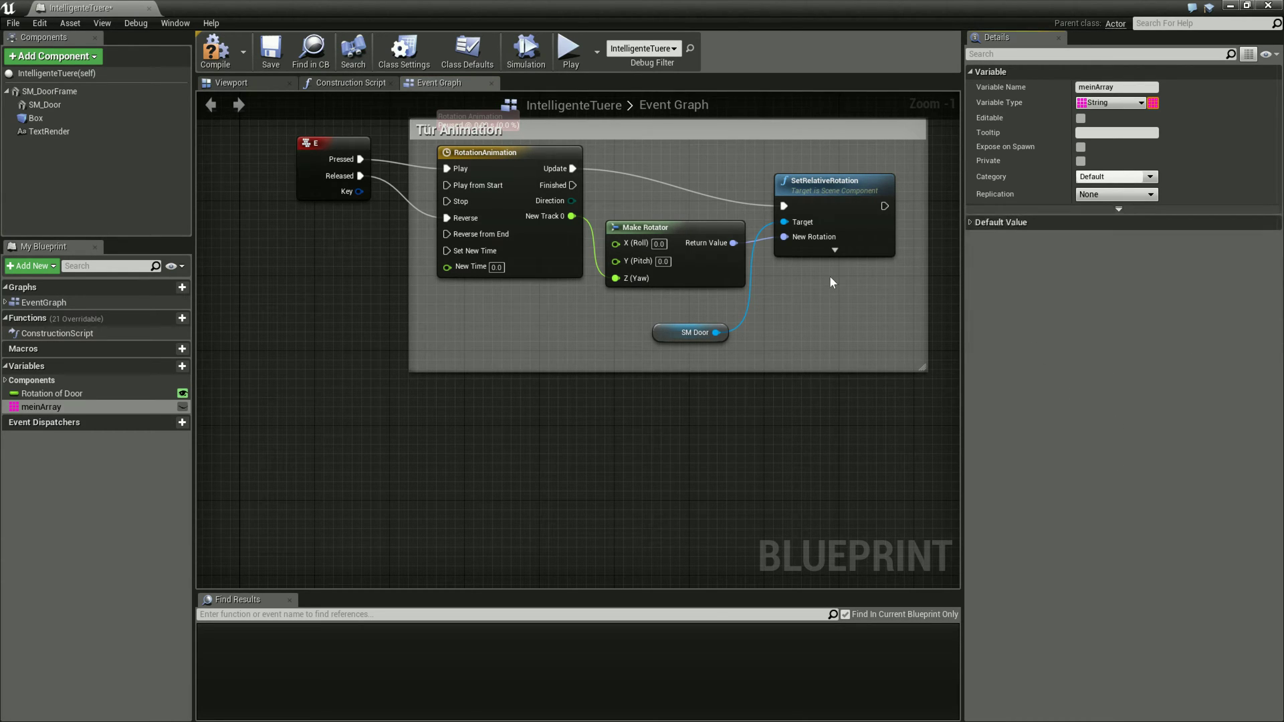
Drop meinArray into the Event Graph below the door animation as a Get node.
right_click(76, 404)
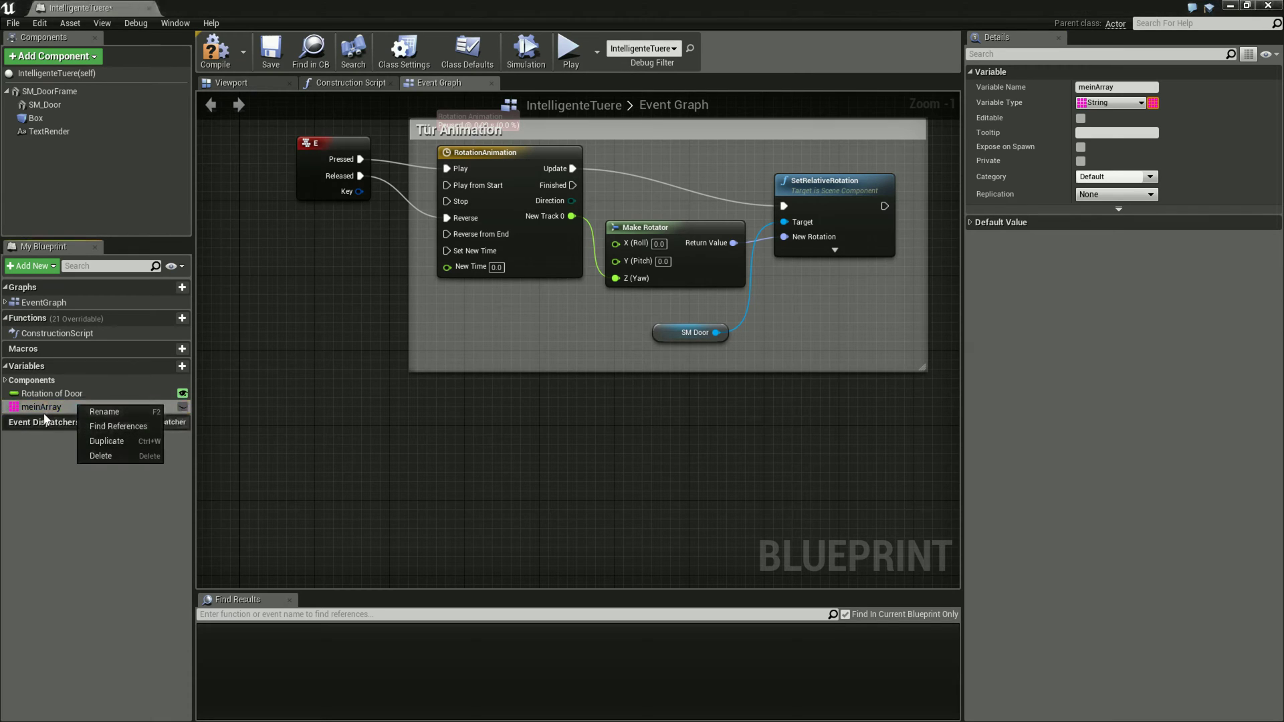
click(44, 408)
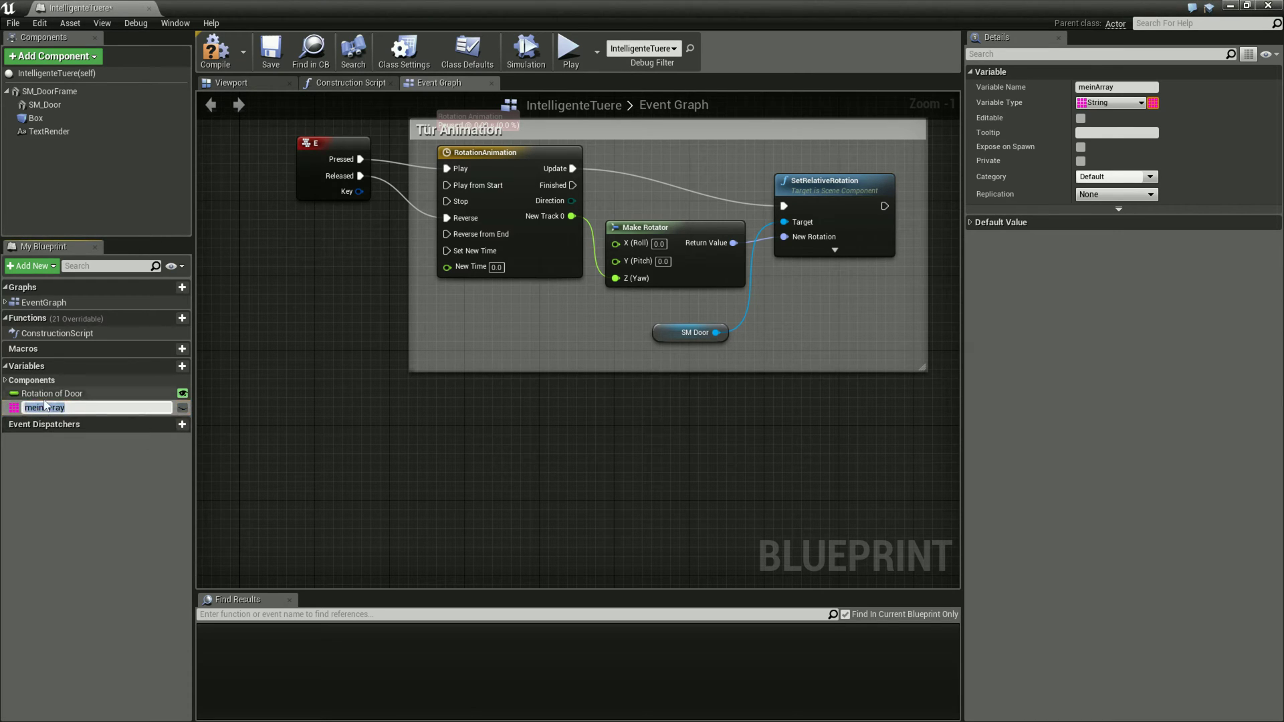
click(75, 545)
click(44, 408)
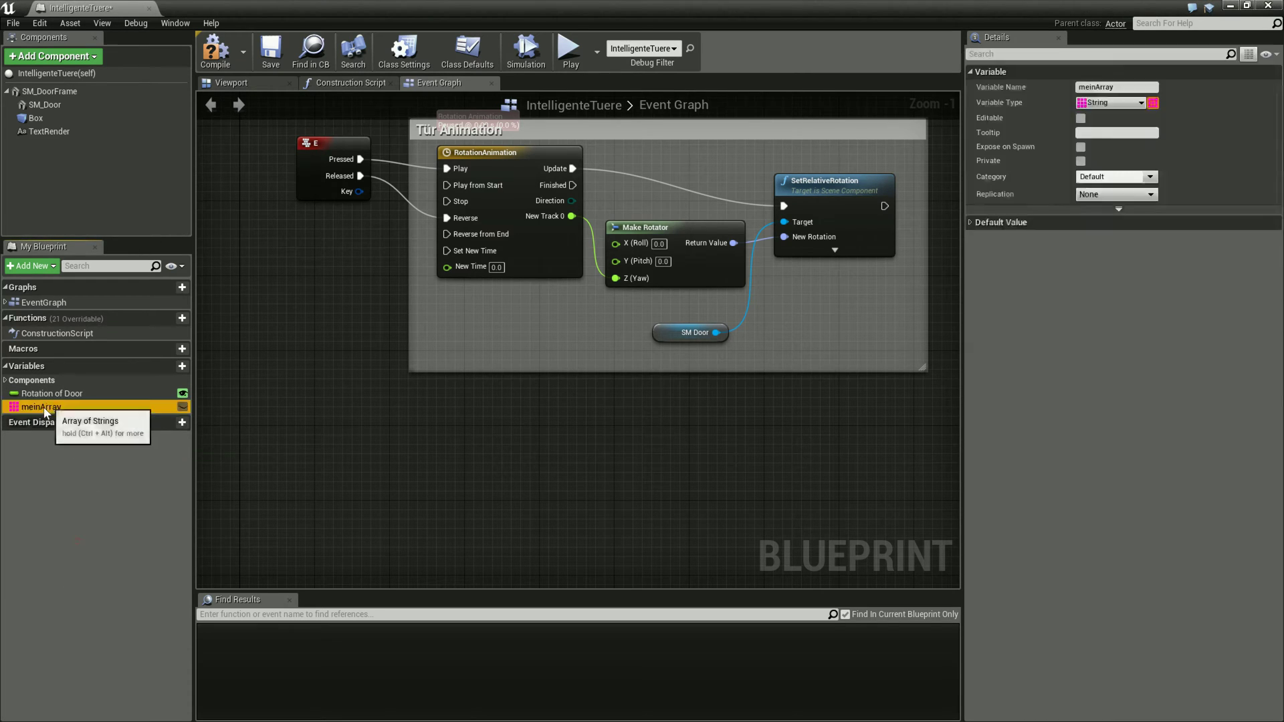
drag(44, 408, 356, 413)
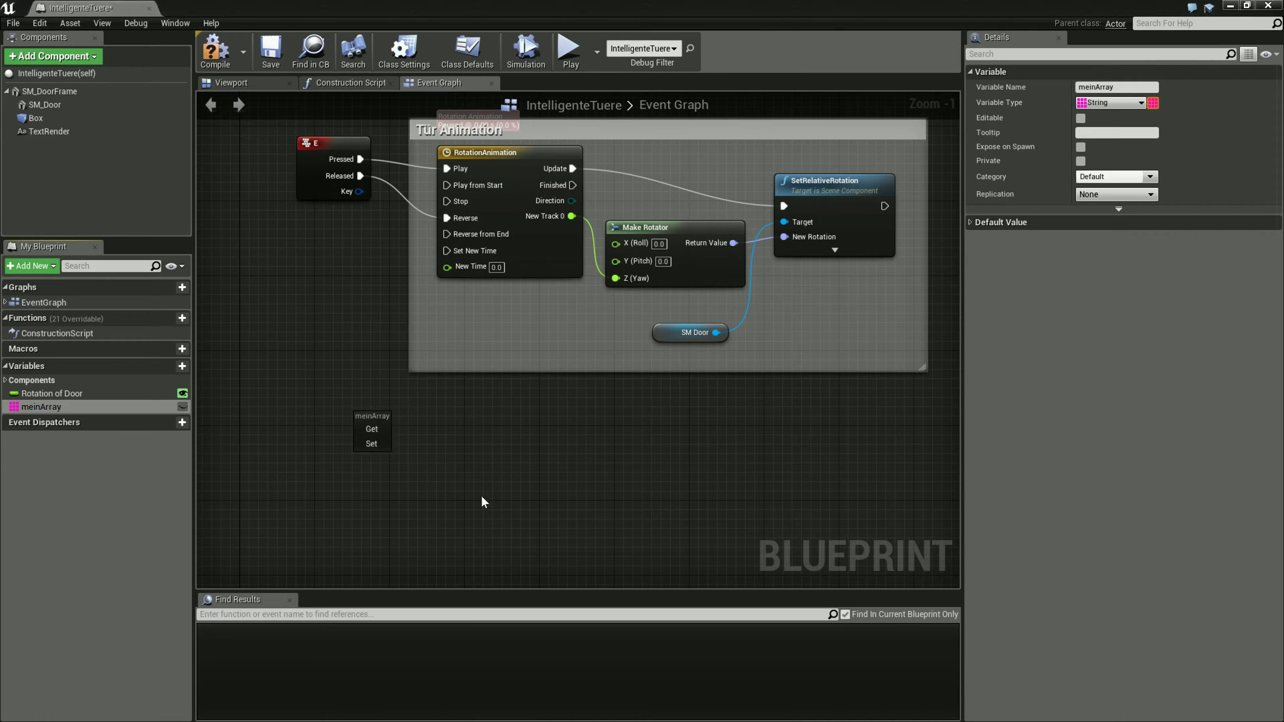
click(370, 430)
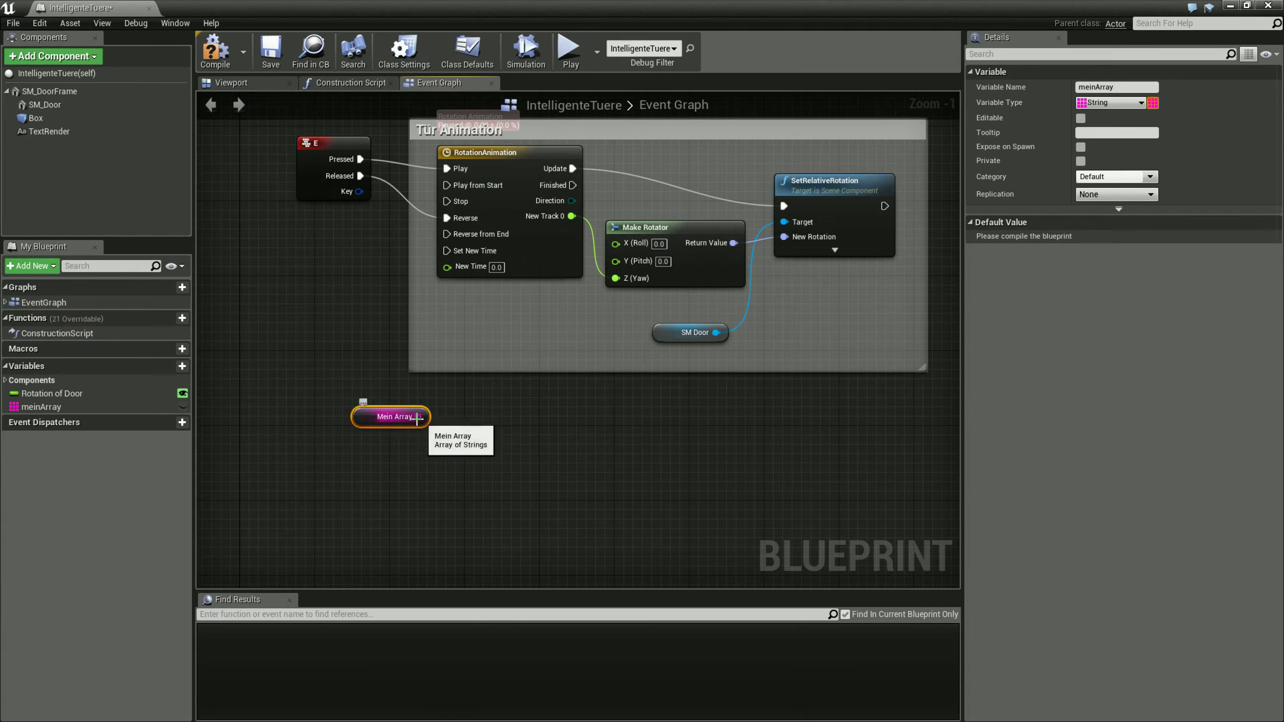
drag(418, 417, 431, 424)
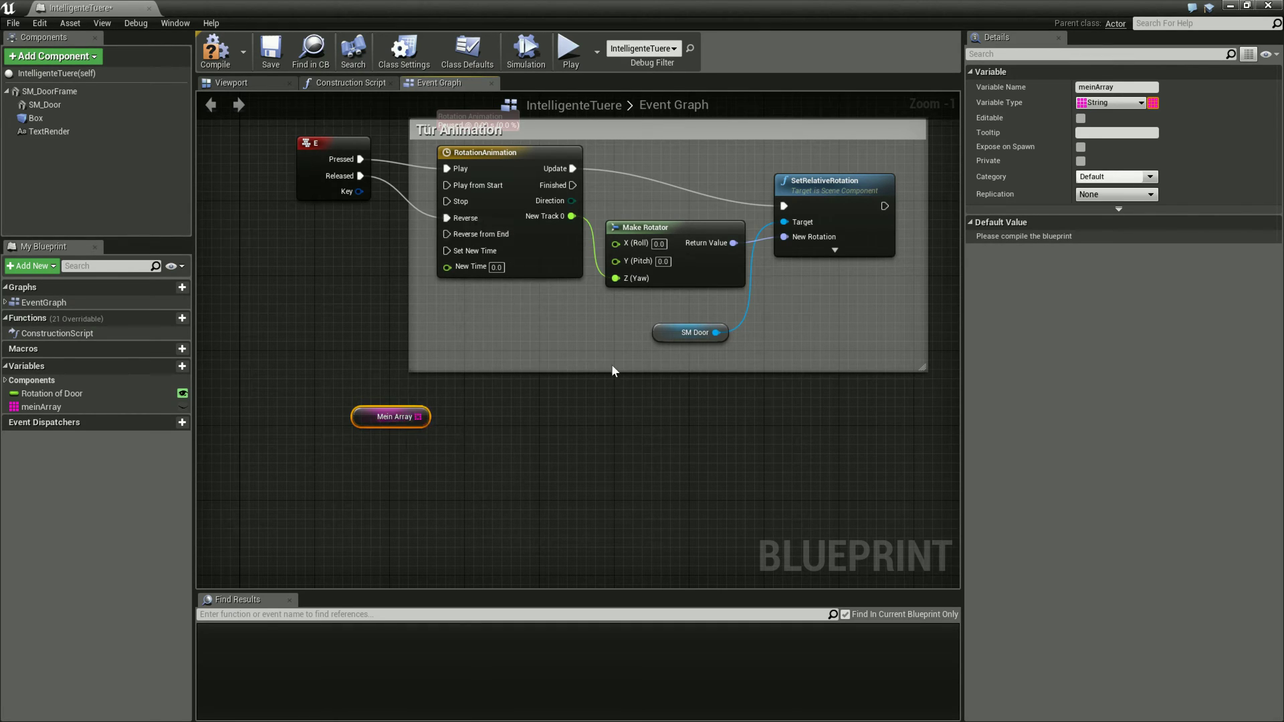
right_drag(629, 399, 643, 417)
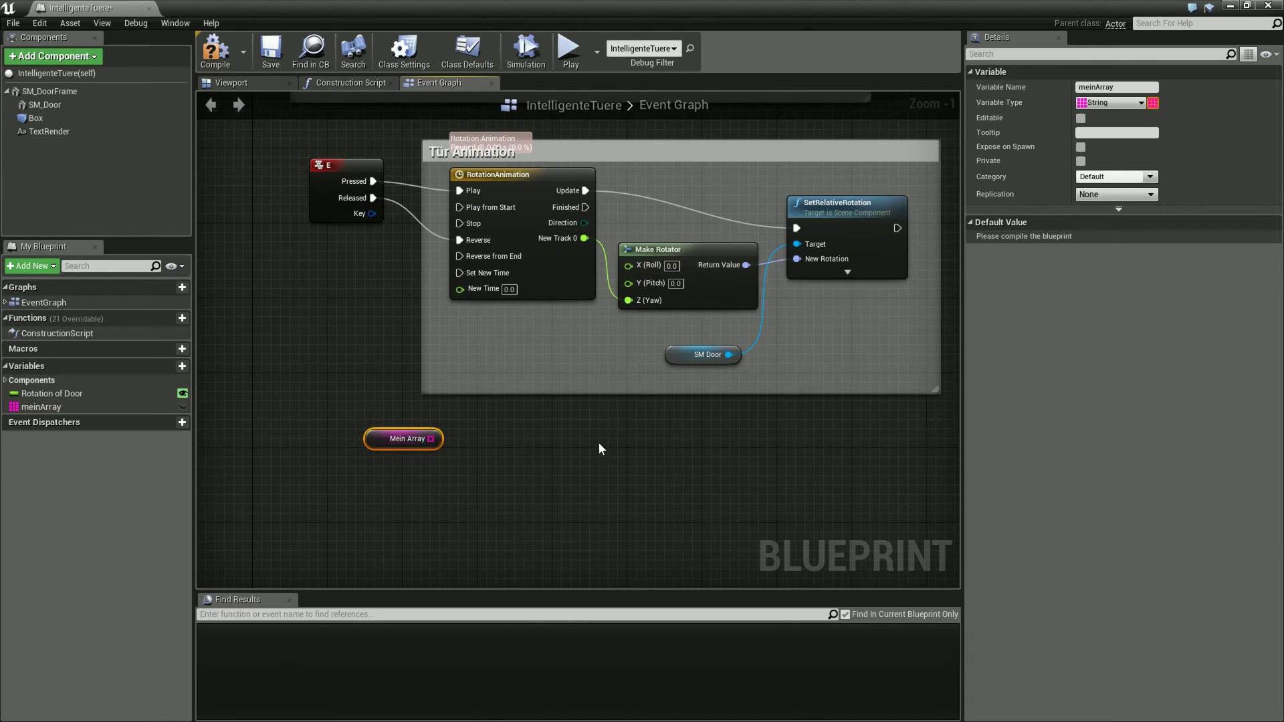
Add a Print String node beside Mein Array and try feeding the array into In String.
right_click(547, 438)
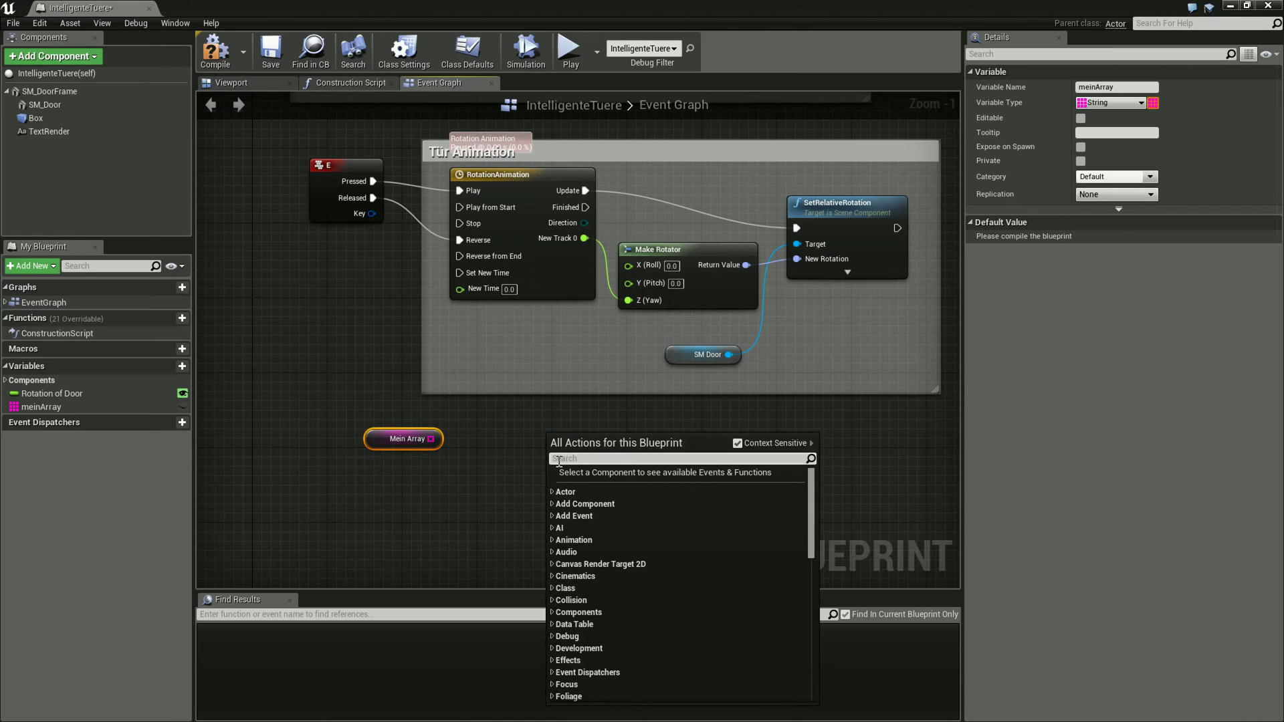
text(prin)
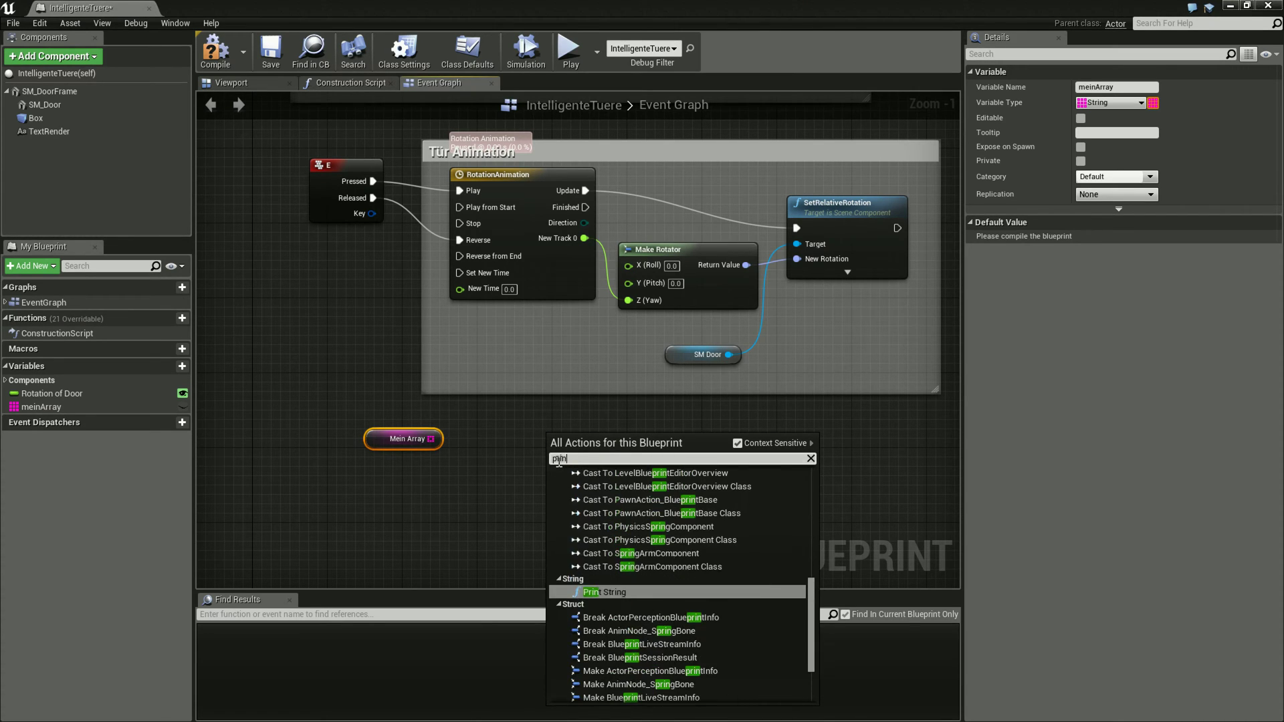
key(Return)
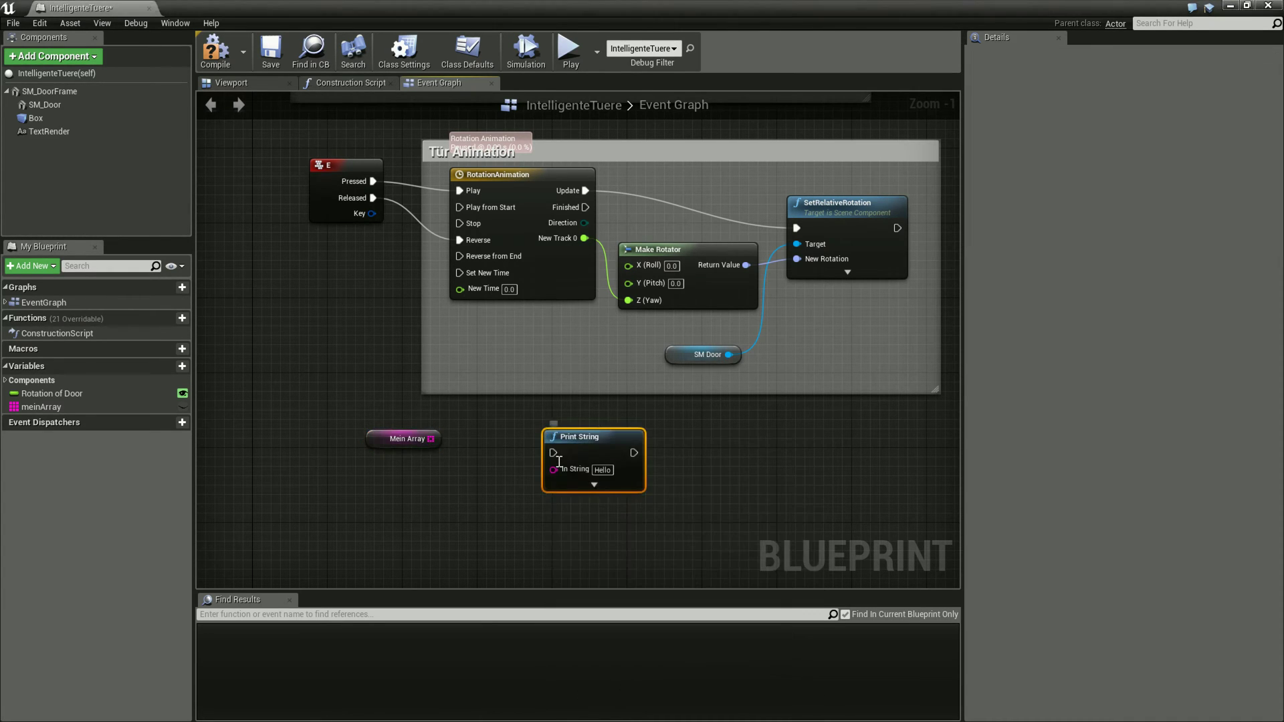
drag(567, 446, 596, 438)
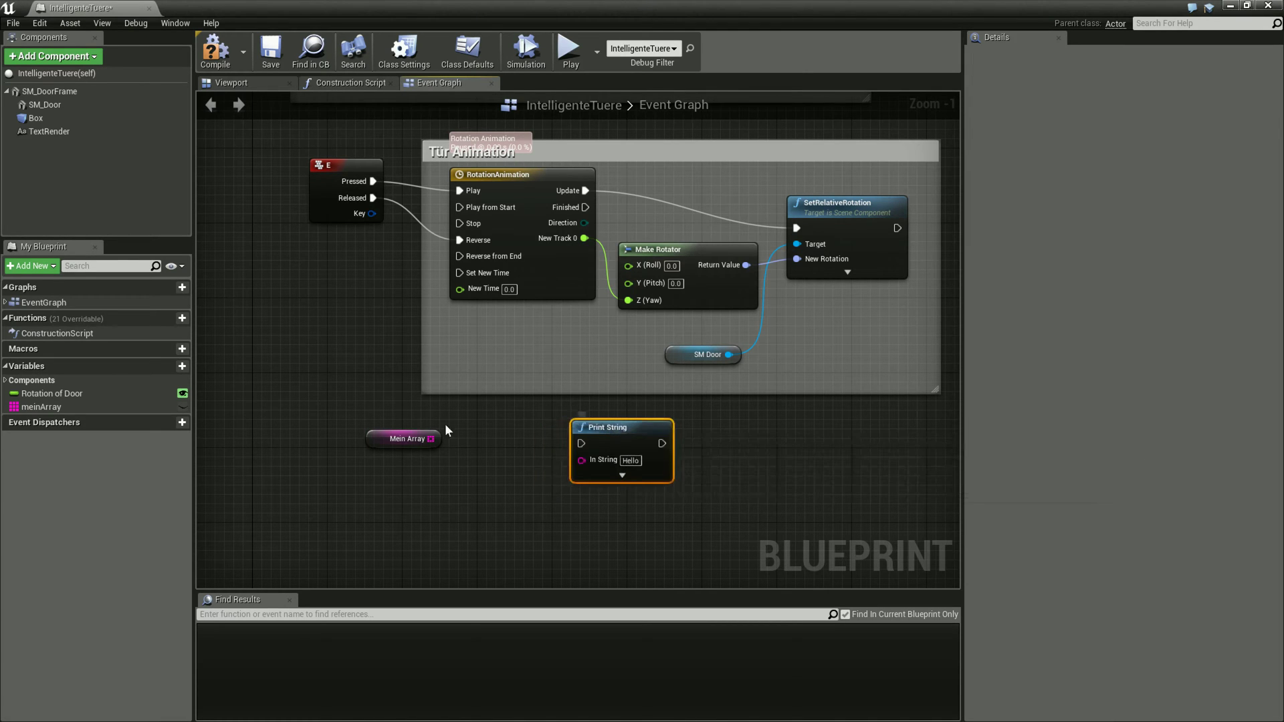
click(403, 440)
mouse_move(403, 440)
mouse_down()
mouse_move(440, 430)
mouse_move(413, 434)
mouse_up()
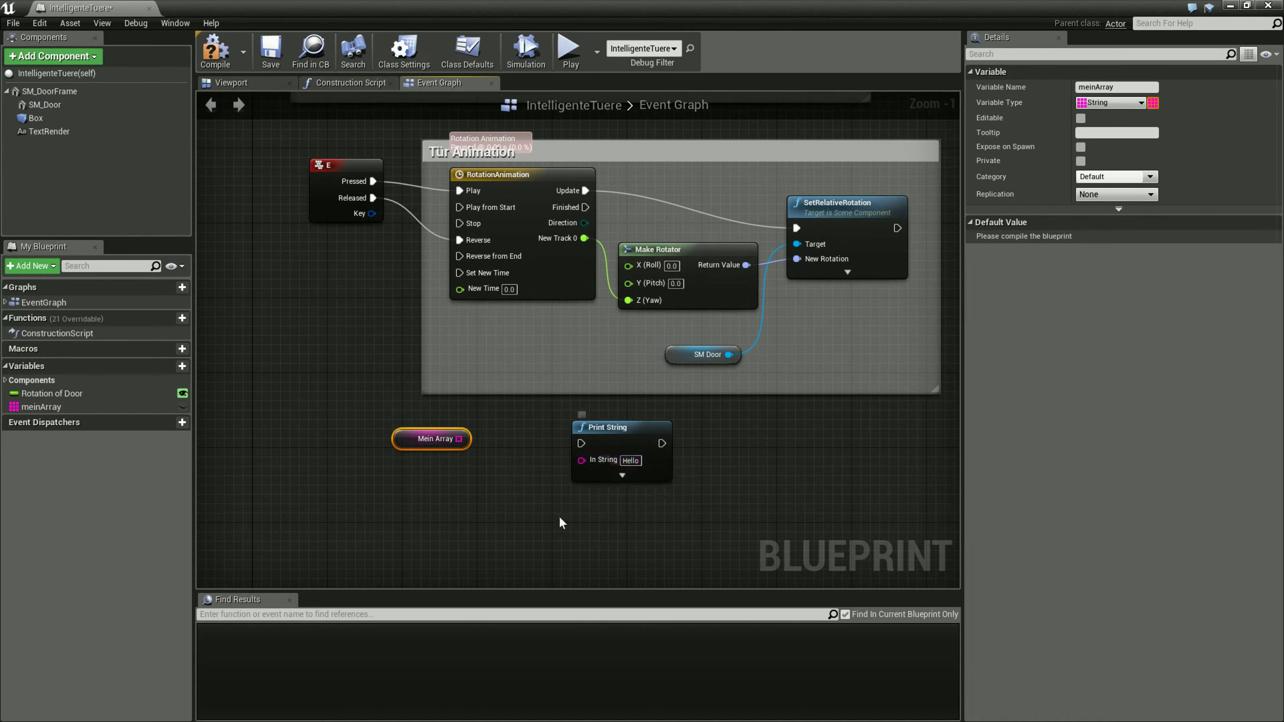
mouse_move(459, 438)
mouse_down()
mouse_move(604, 456)
mouse_move(583, 460)
mouse_up()
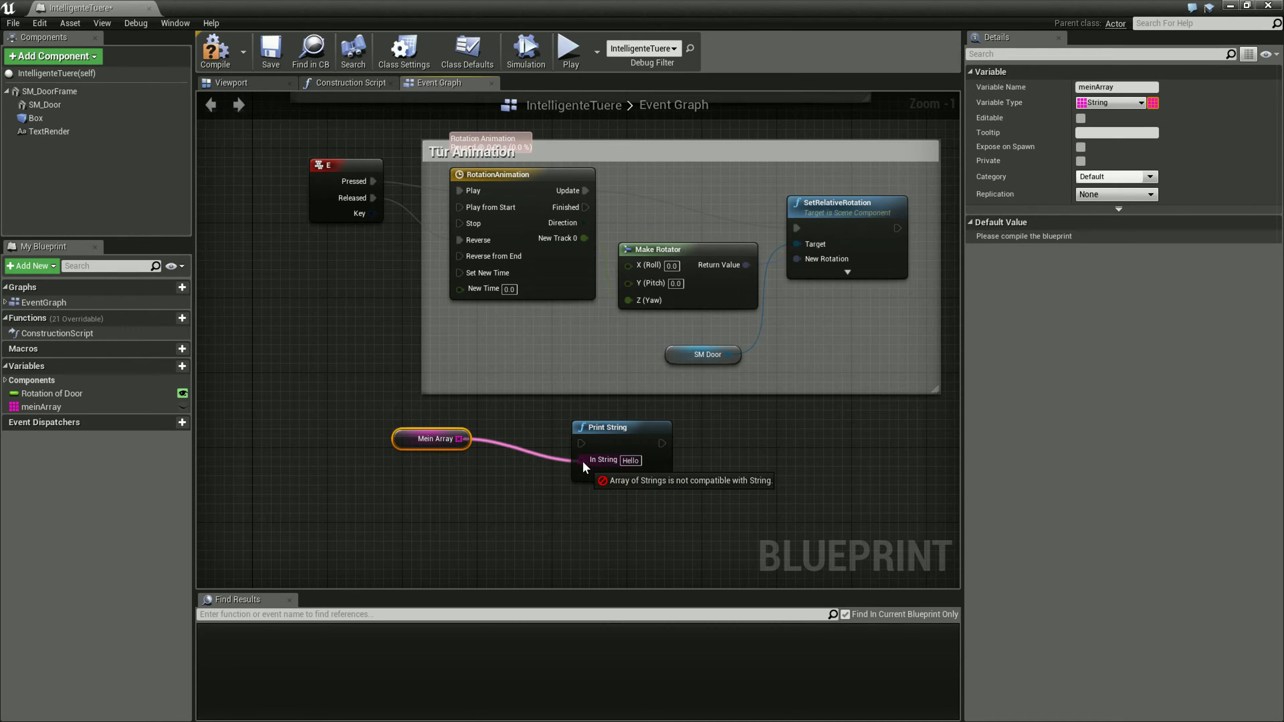
Insert Print String between E's Released pin and RotationAnimation's Play input.
drag(584, 460, 460, 442)
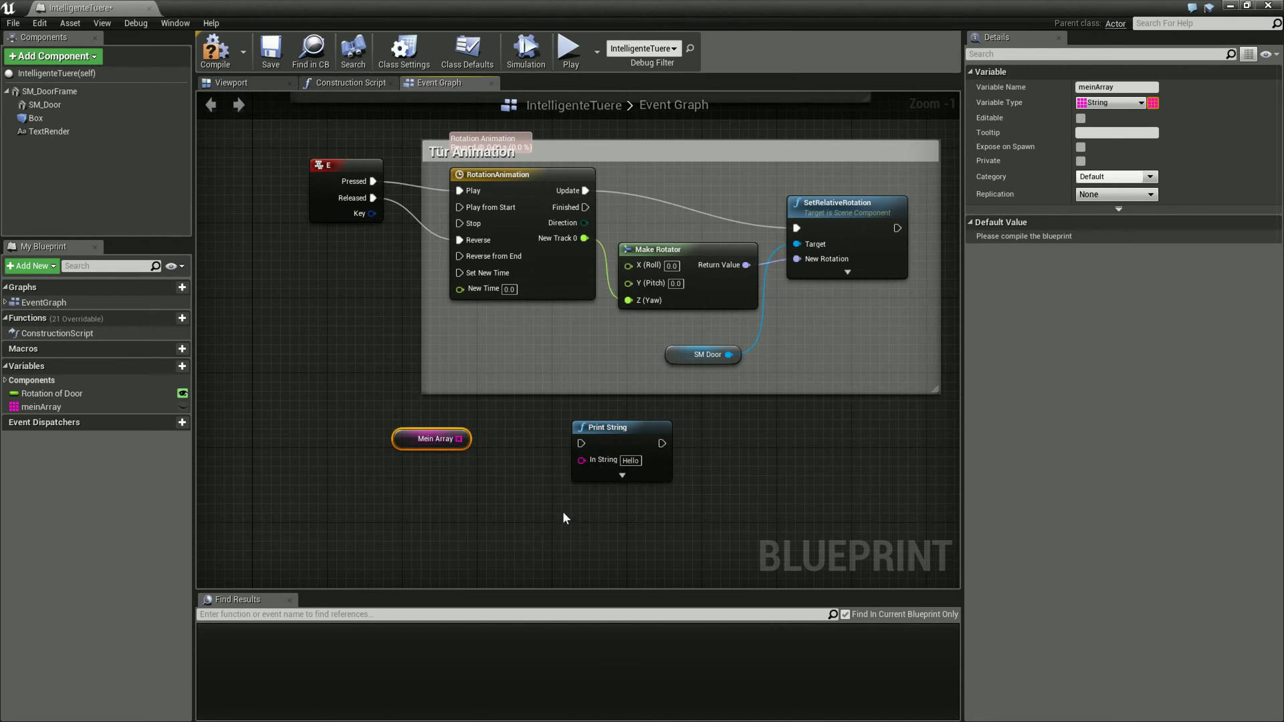
drag(372, 199, 581, 444)
drag(662, 444, 462, 192)
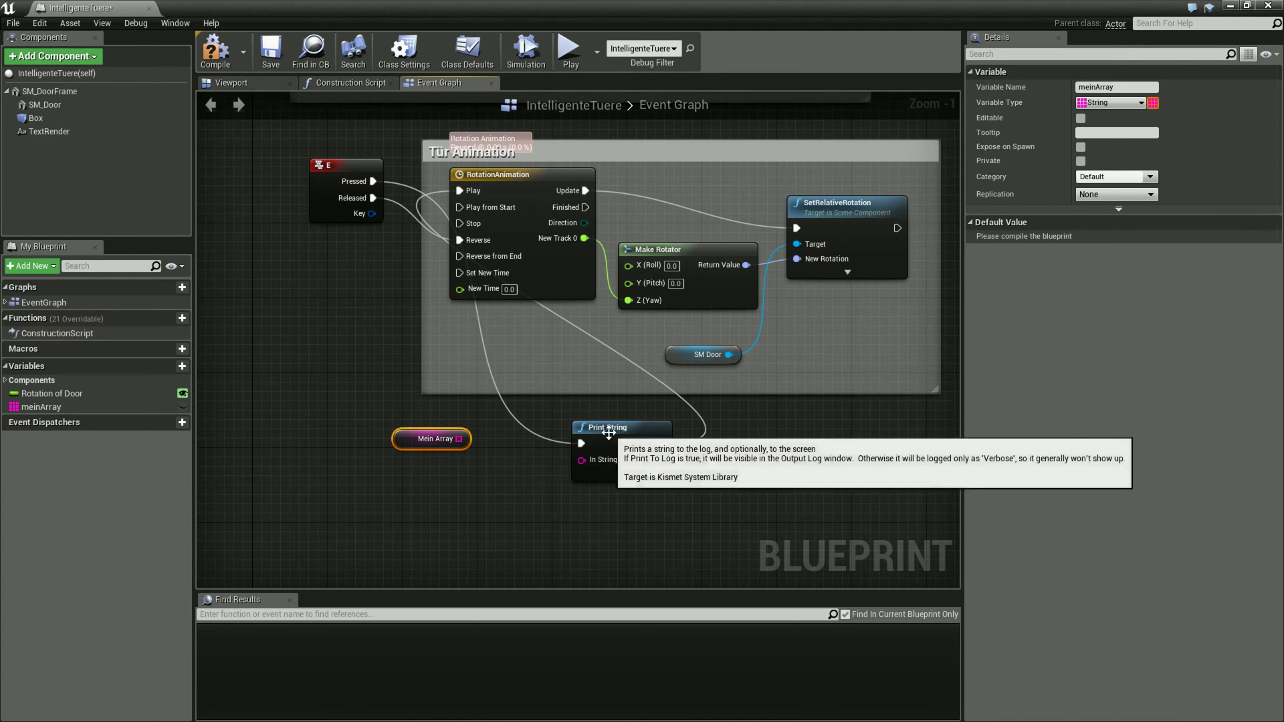
drag(588, 424, 585, 434)
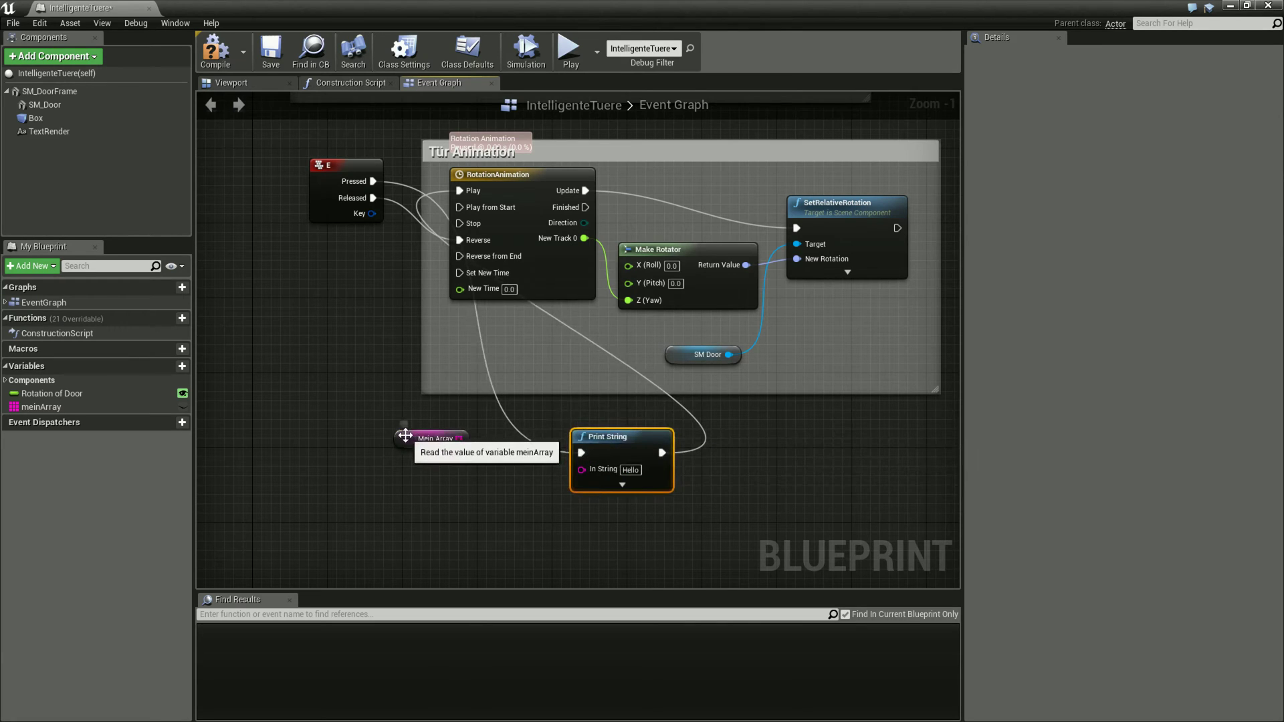
drag(418, 429, 414, 438)
right_drag(470, 531, 459, 524)
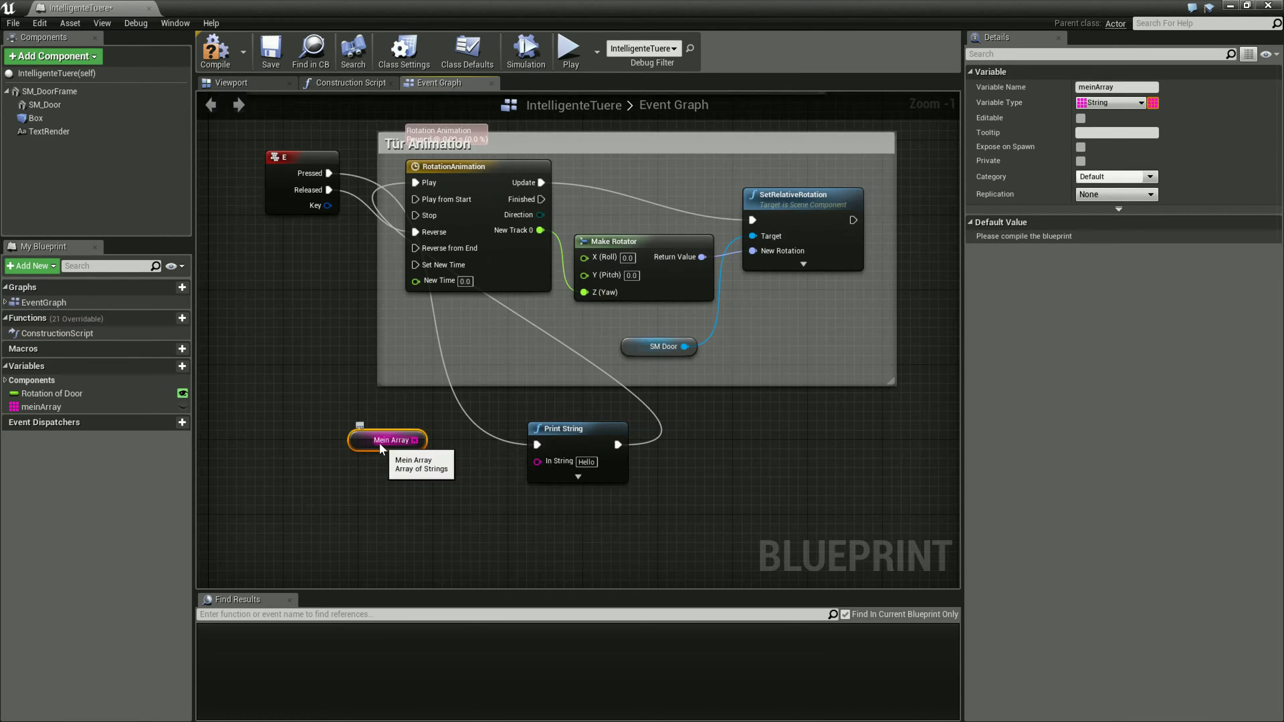
Drag off Mein Array and browse Utilities > Array functions like Add, Insert and Length.
mouse_move(371, 443)
mouse_down()
mouse_move(352, 443)
mouse_move(440, 463)
mouse_up()
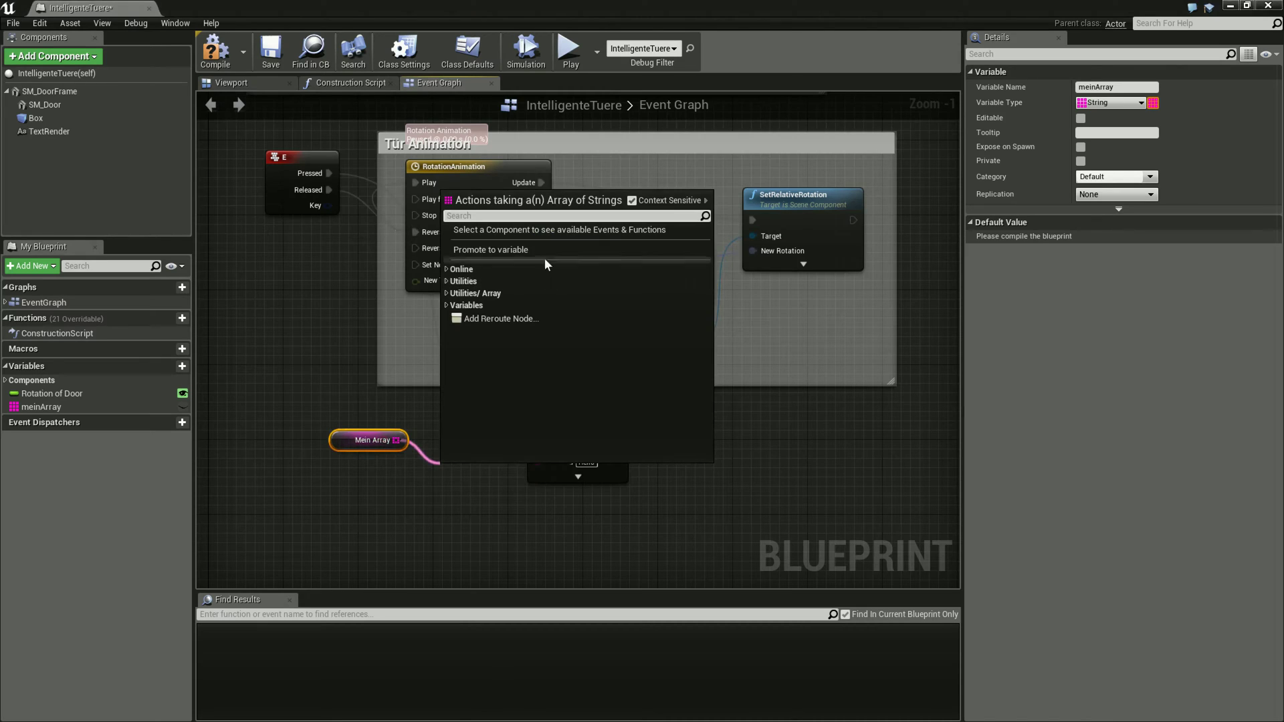
click(446, 270)
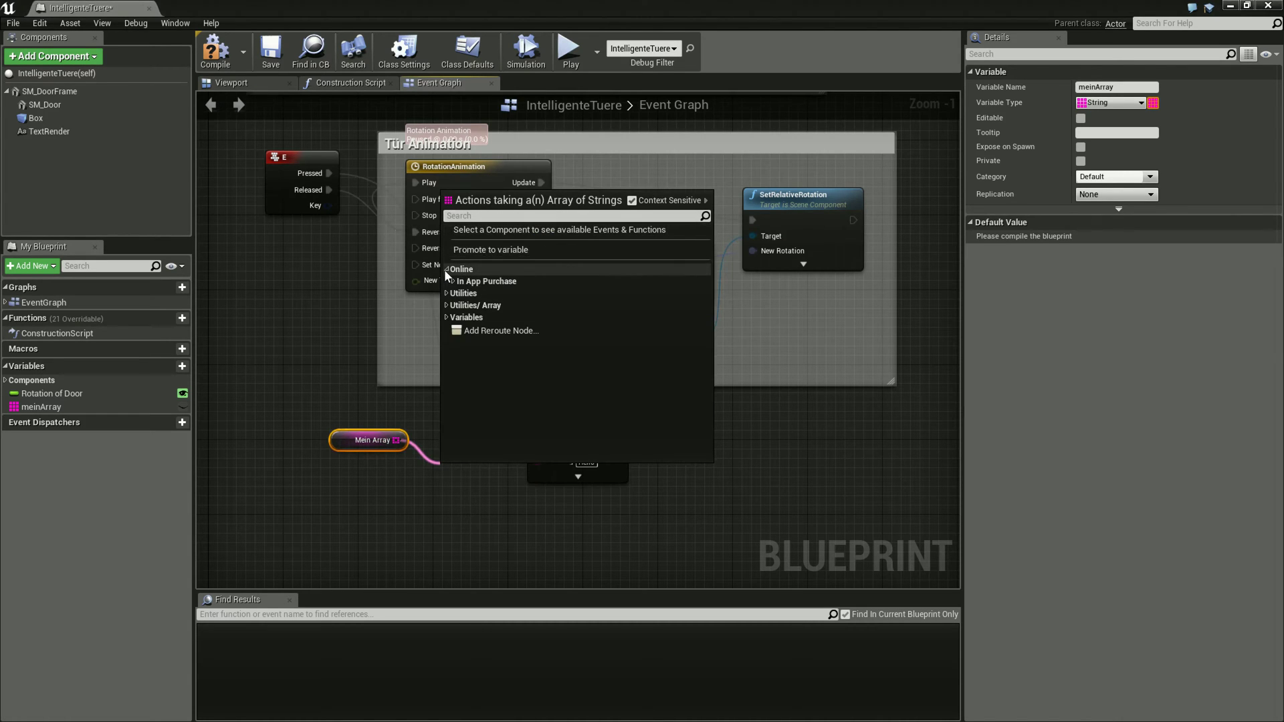
click(446, 270)
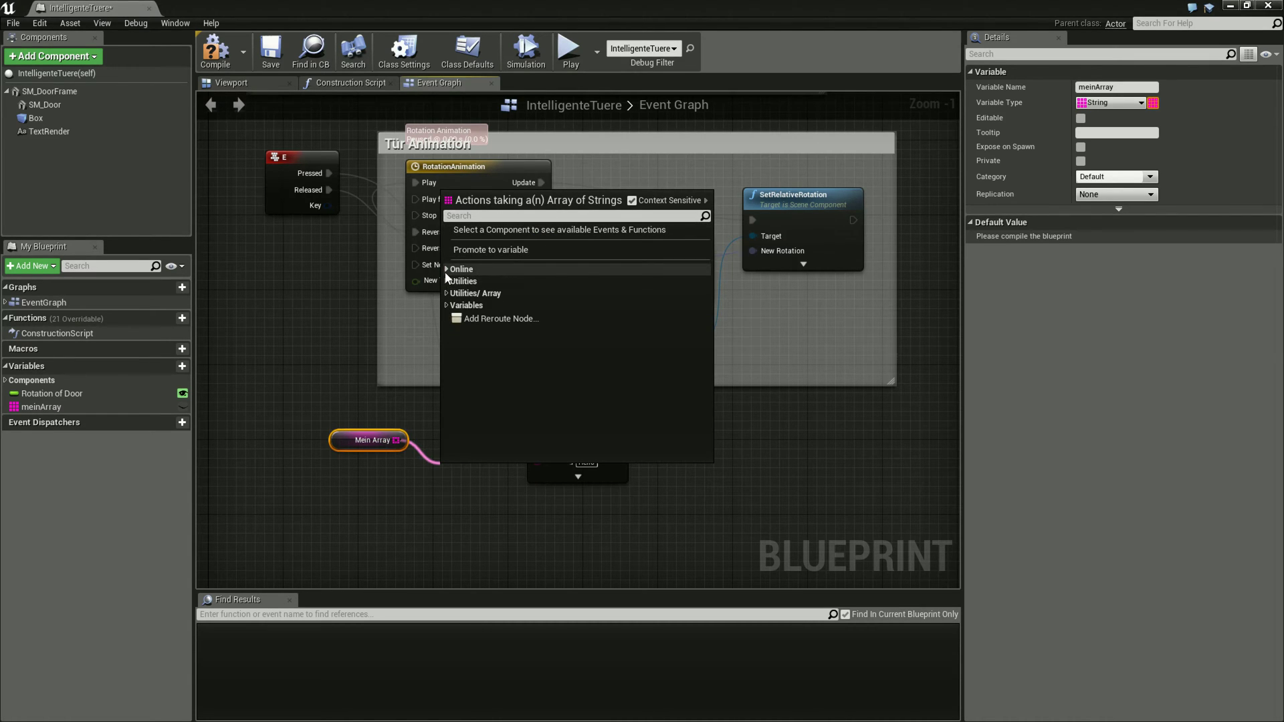
click(447, 282)
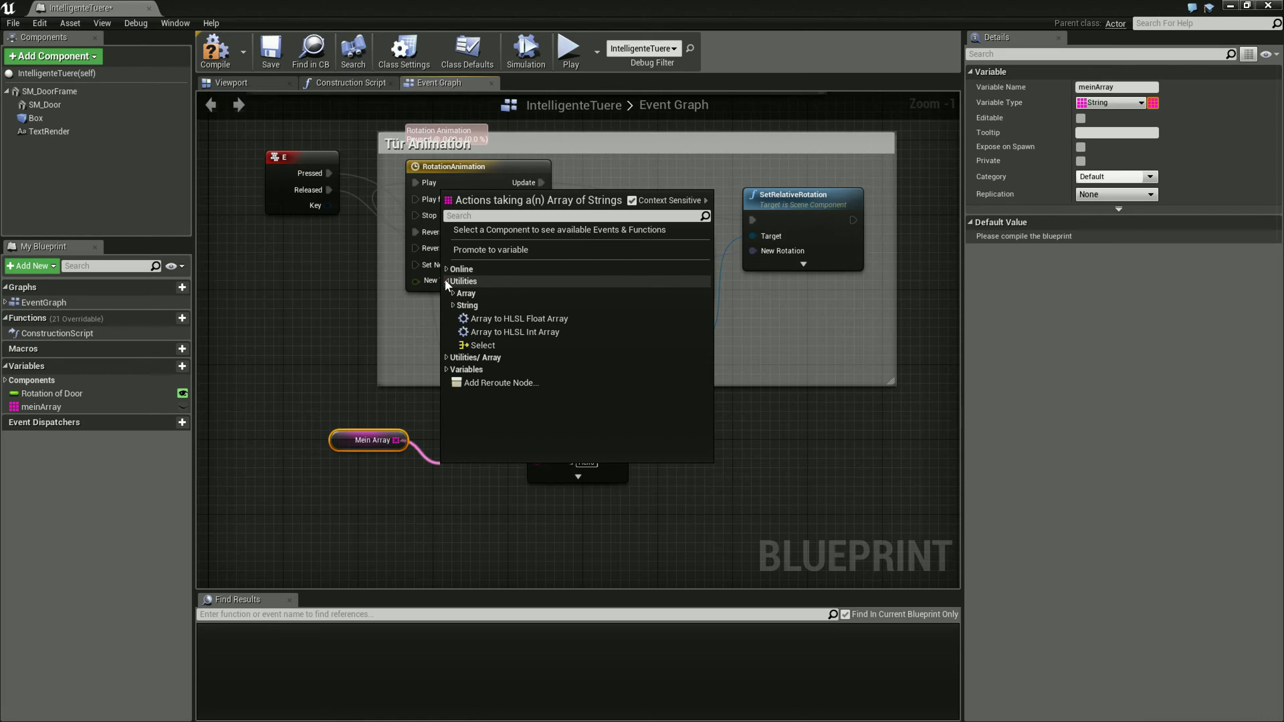
click(452, 294)
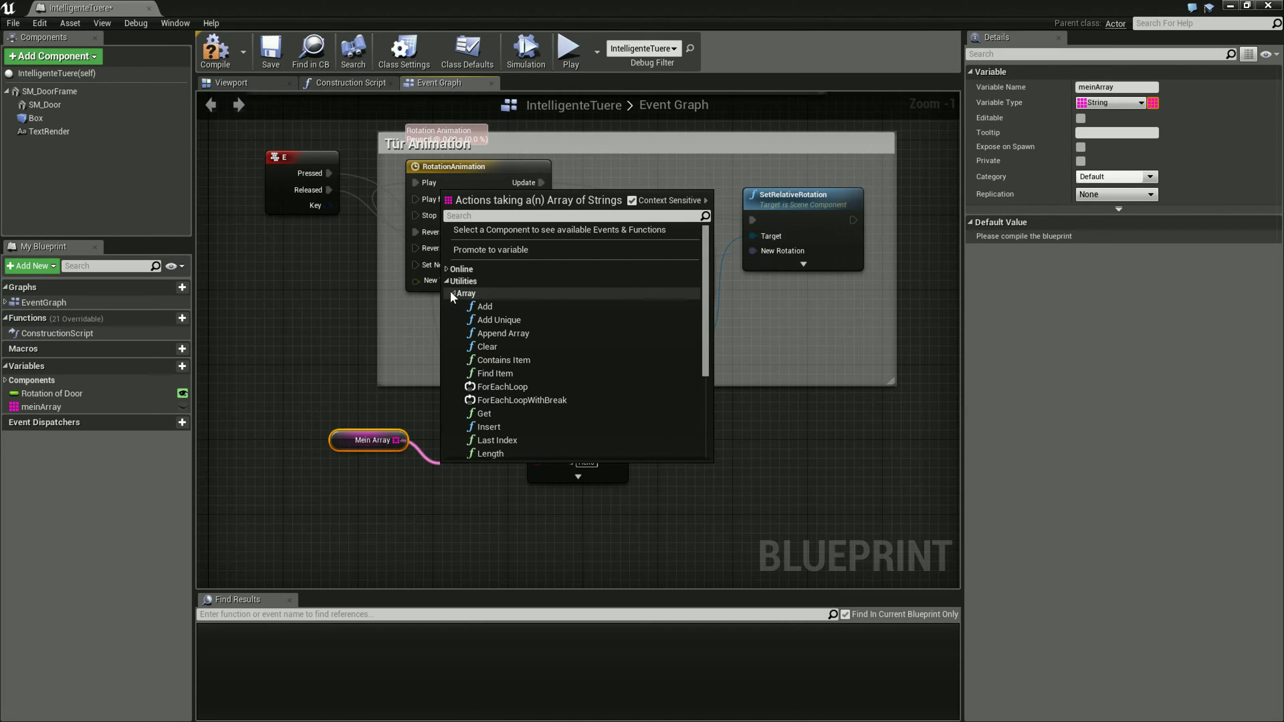
scroll(511, 270, down, 2)
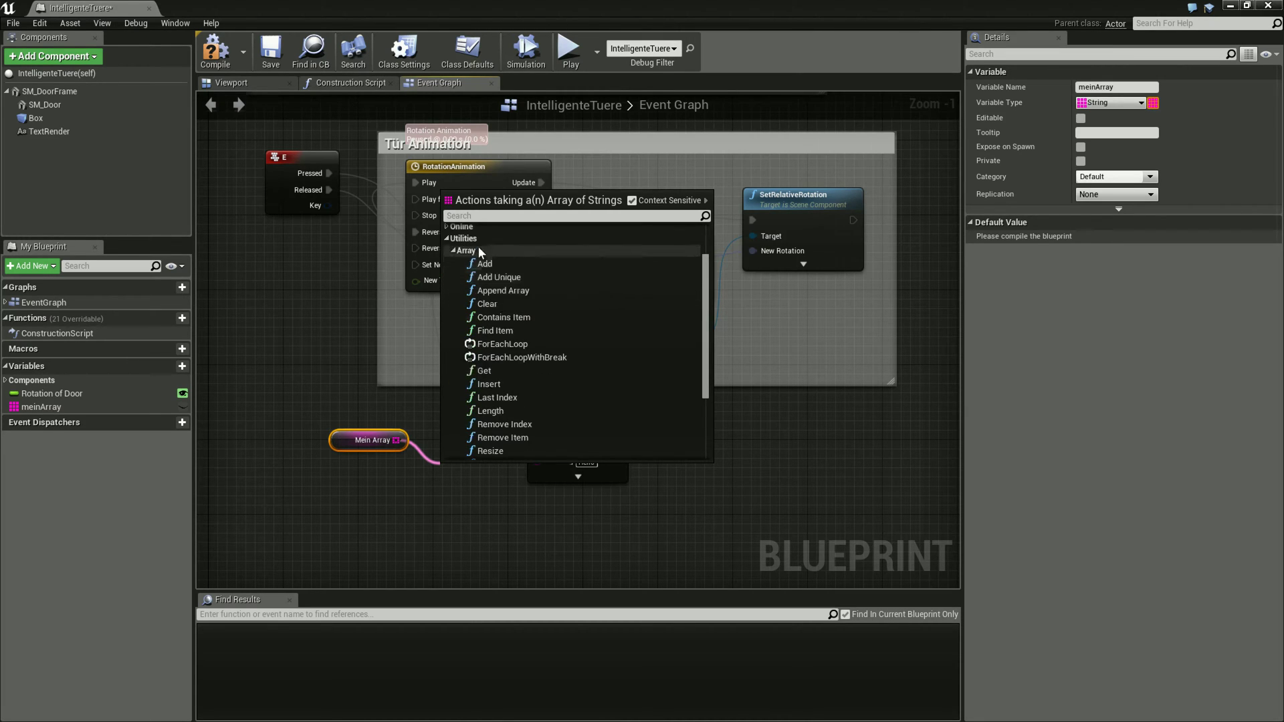
scroll(495, 262, up, 1)
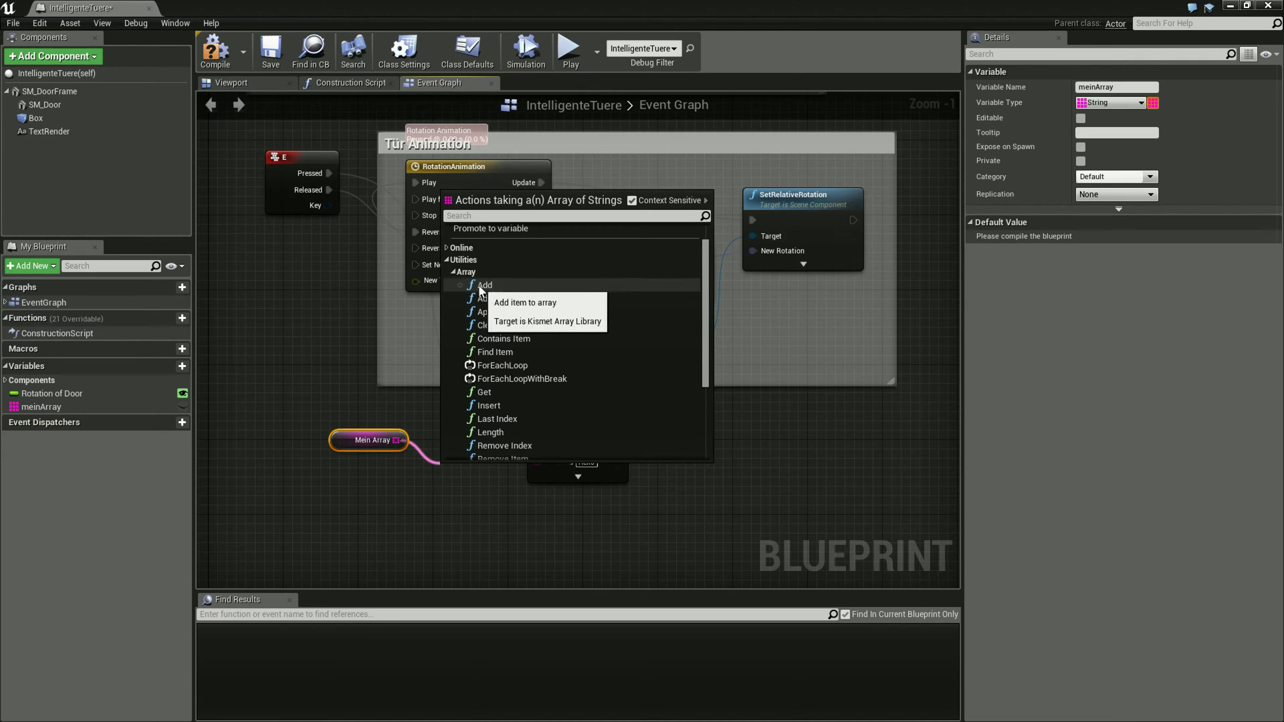
scroll(515, 297, down, 1)
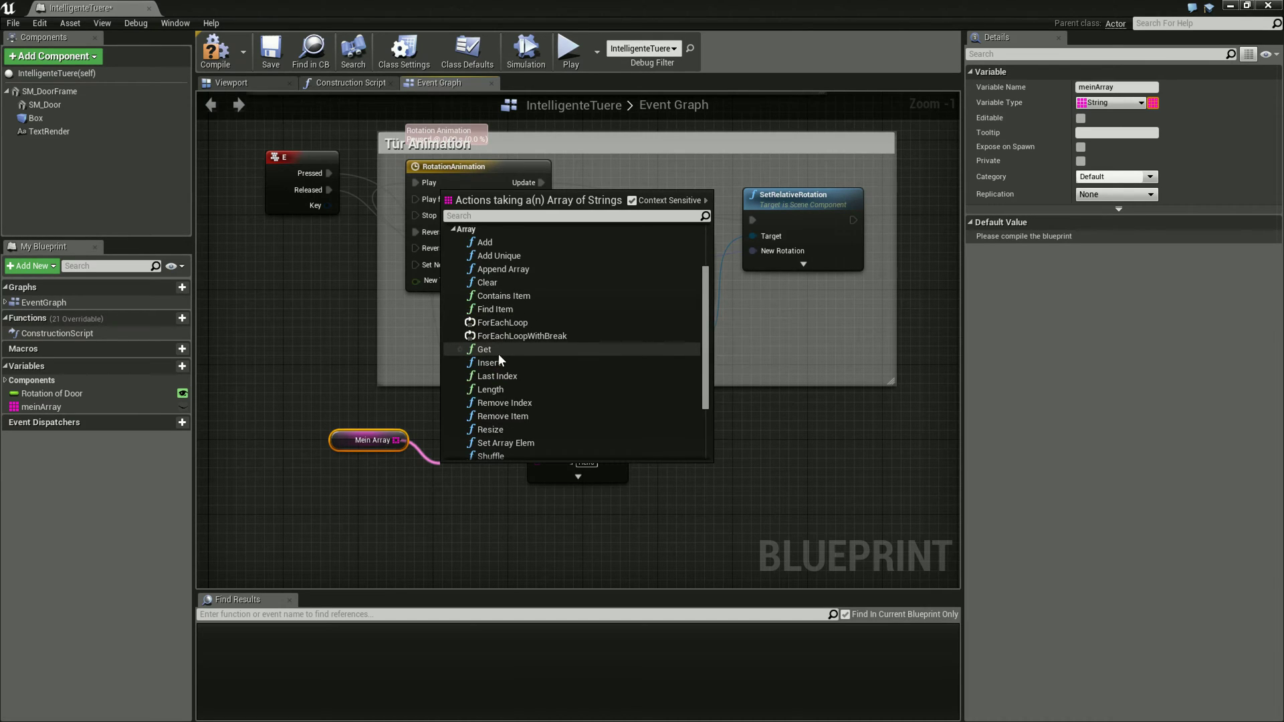
scroll(497, 358, down, 1)
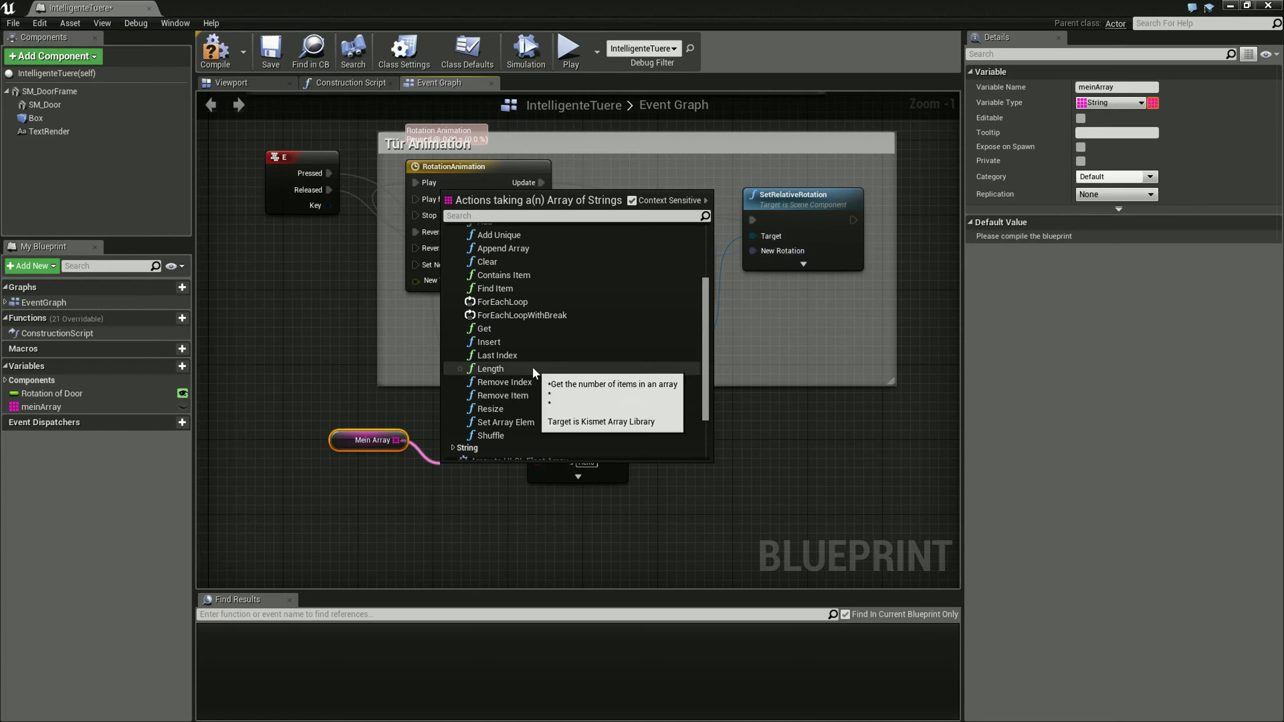
scroll(550, 419, up, 1)
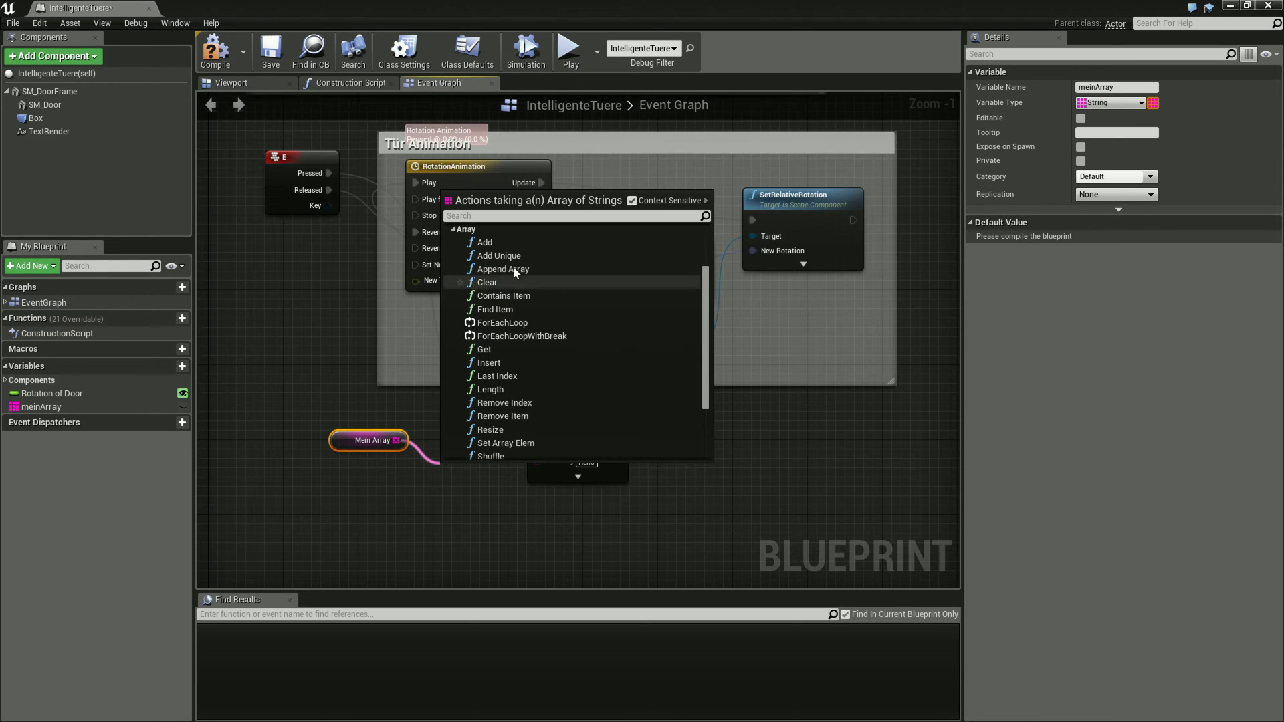
Create an ADD array node targeting Mein Array and place the two side by side.
click(503, 241)
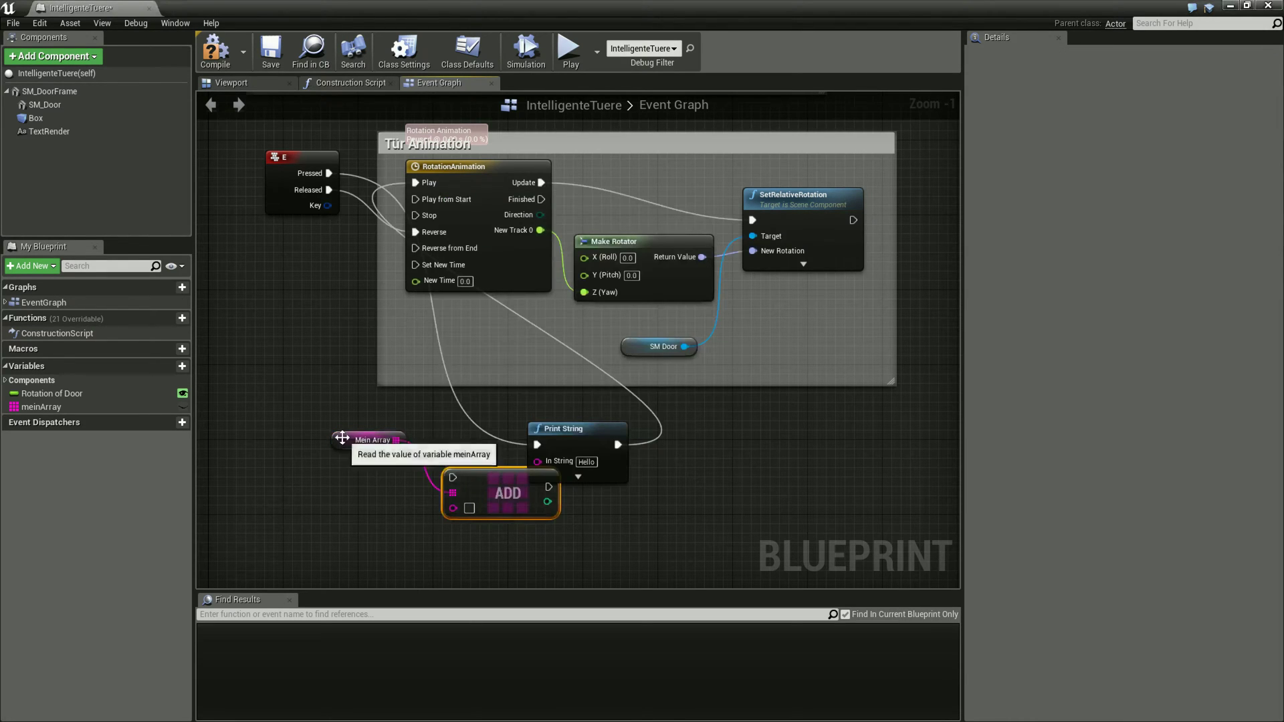
drag(366, 440, 320, 440)
drag(508, 472, 443, 453)
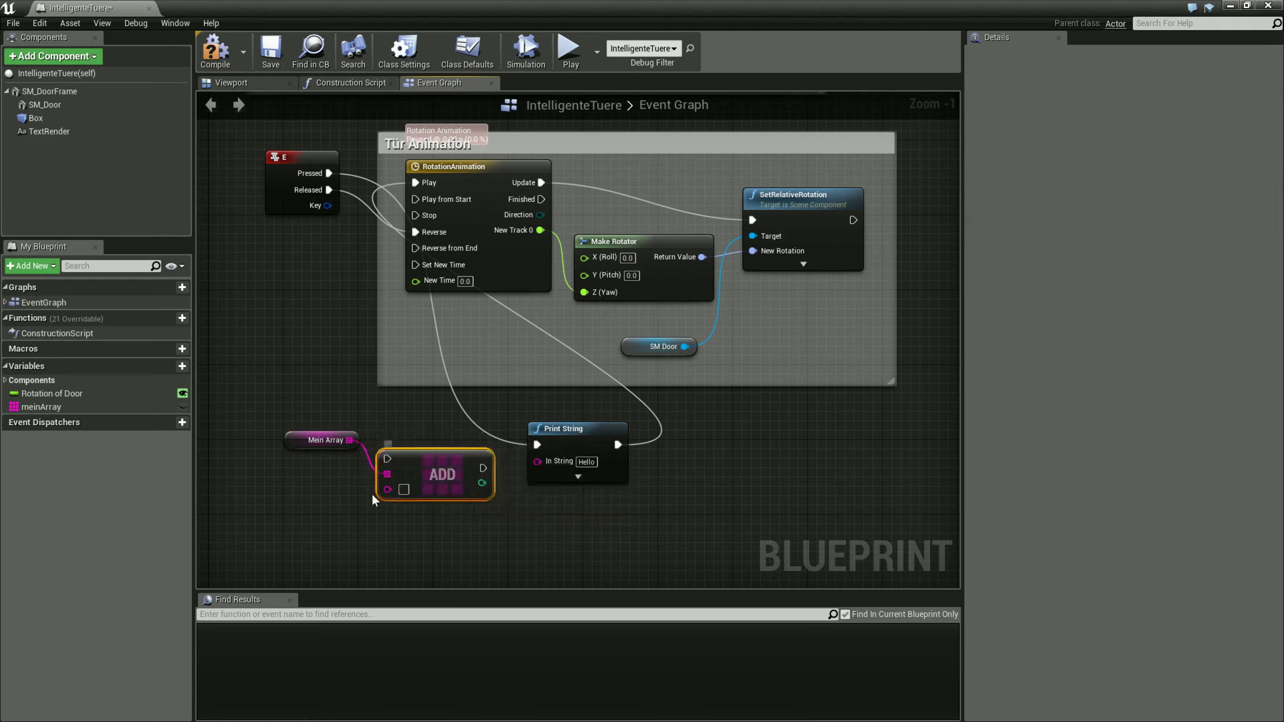
right_drag(476, 459, 619, 419)
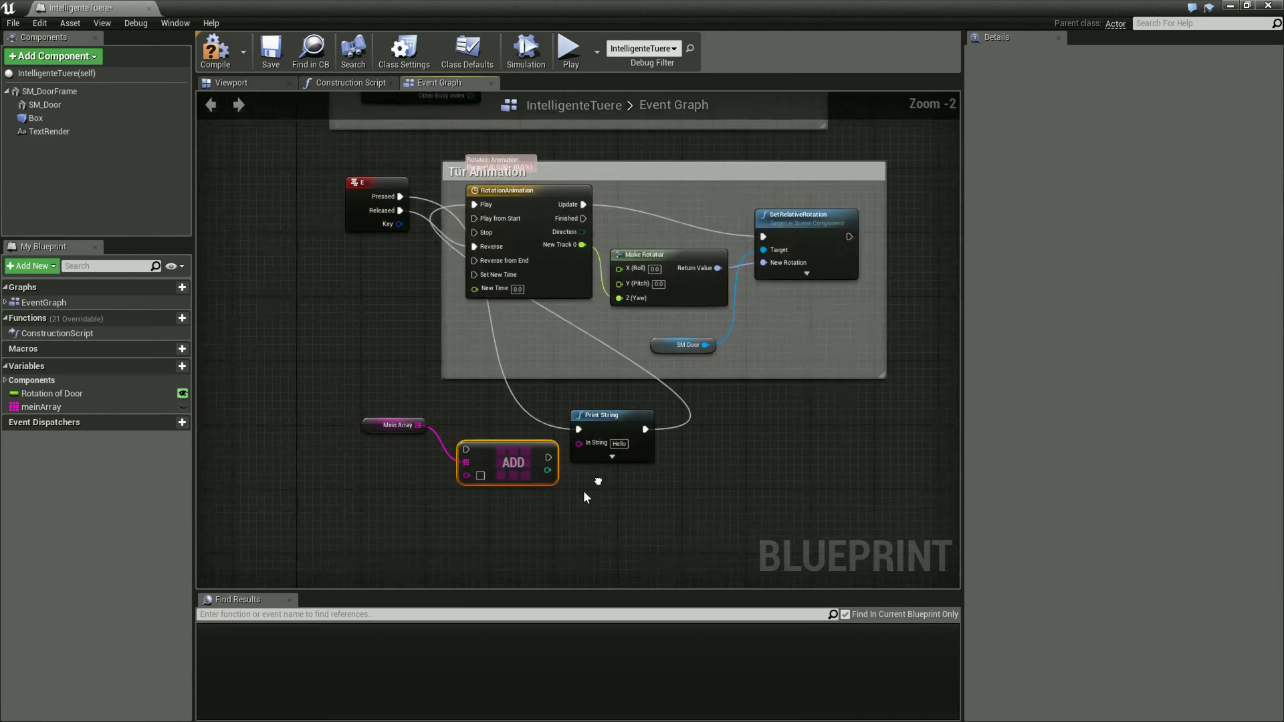
scroll(602, 455, down, 1)
scroll(620, 419, up, 2)
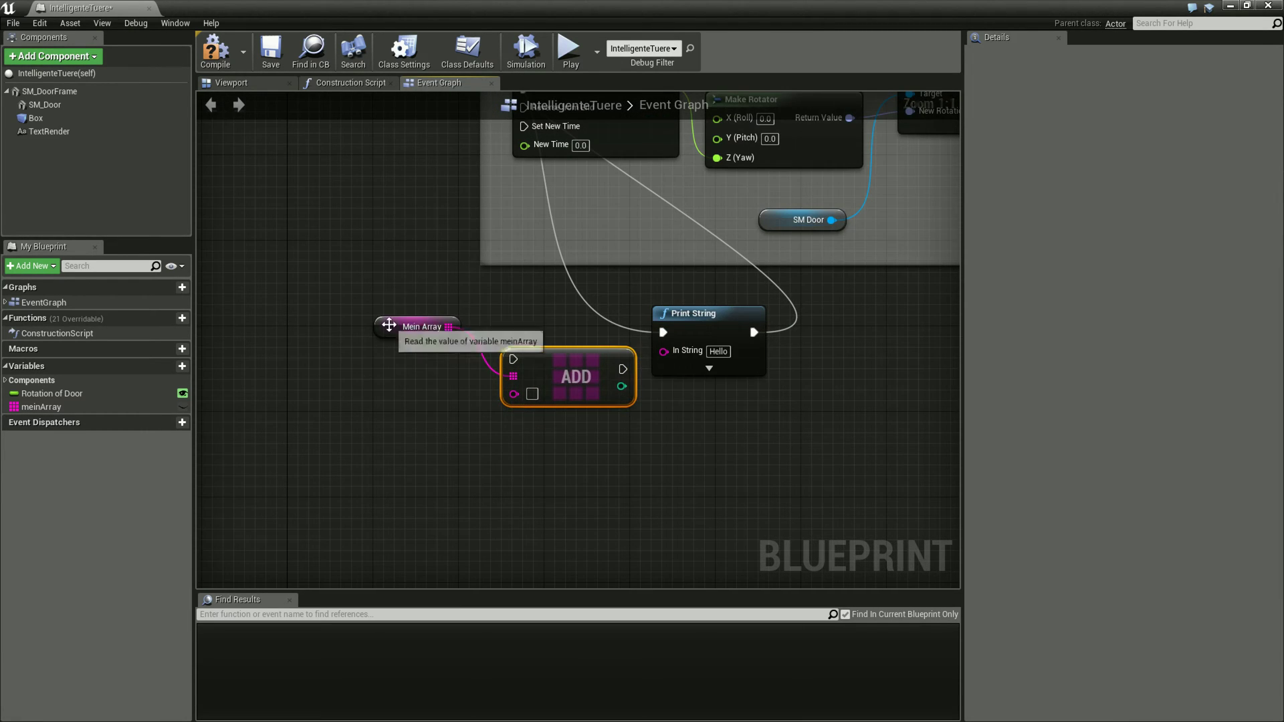
mouse_move(400, 325)
mouse_down()
mouse_move(345, 363)
mouse_move(513, 376)
mouse_move(531, 429)
mouse_up()
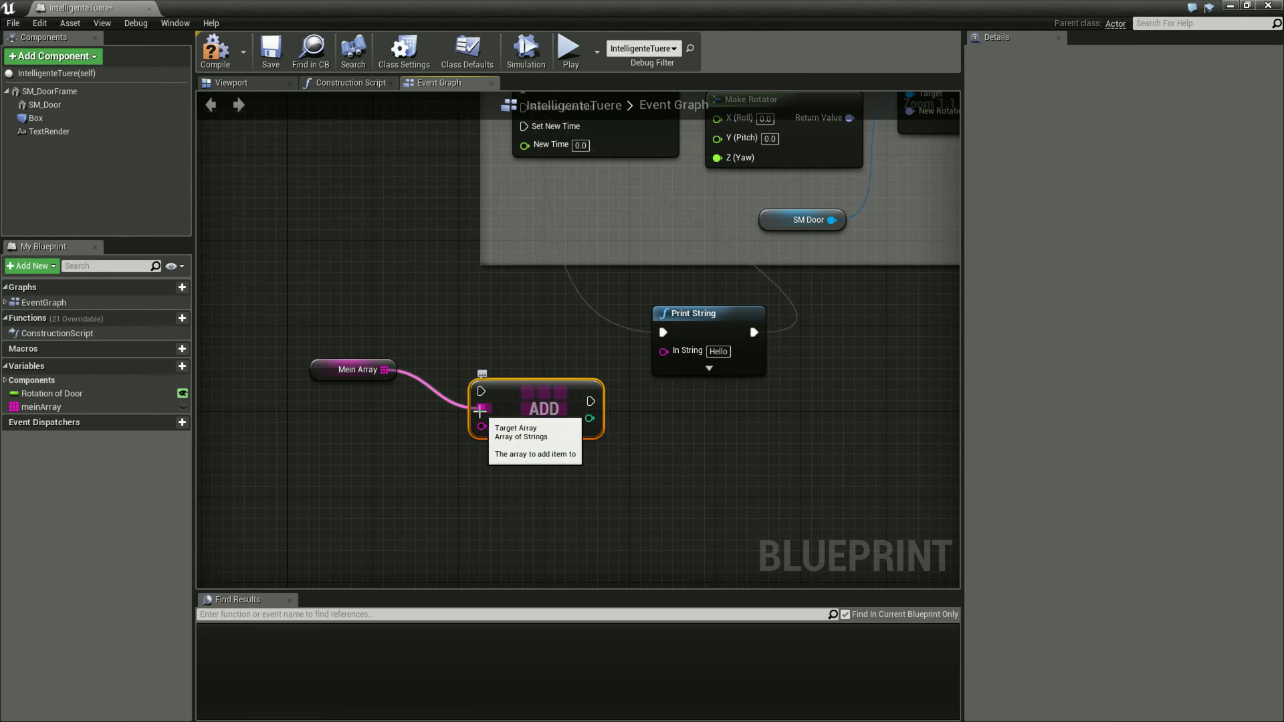
Reconnect Mein Array to ADD's Target Array and enter a sample first name as New Item.
alt+click(480, 411)
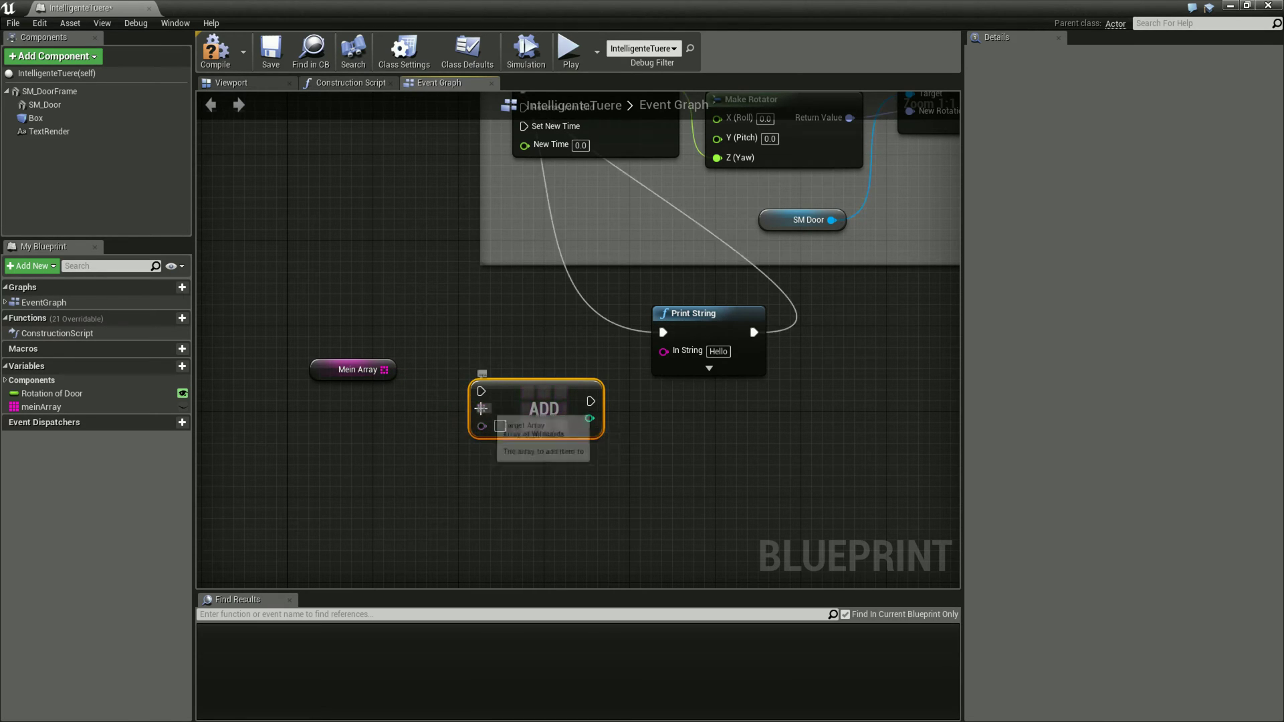
drag(556, 392, 545, 395)
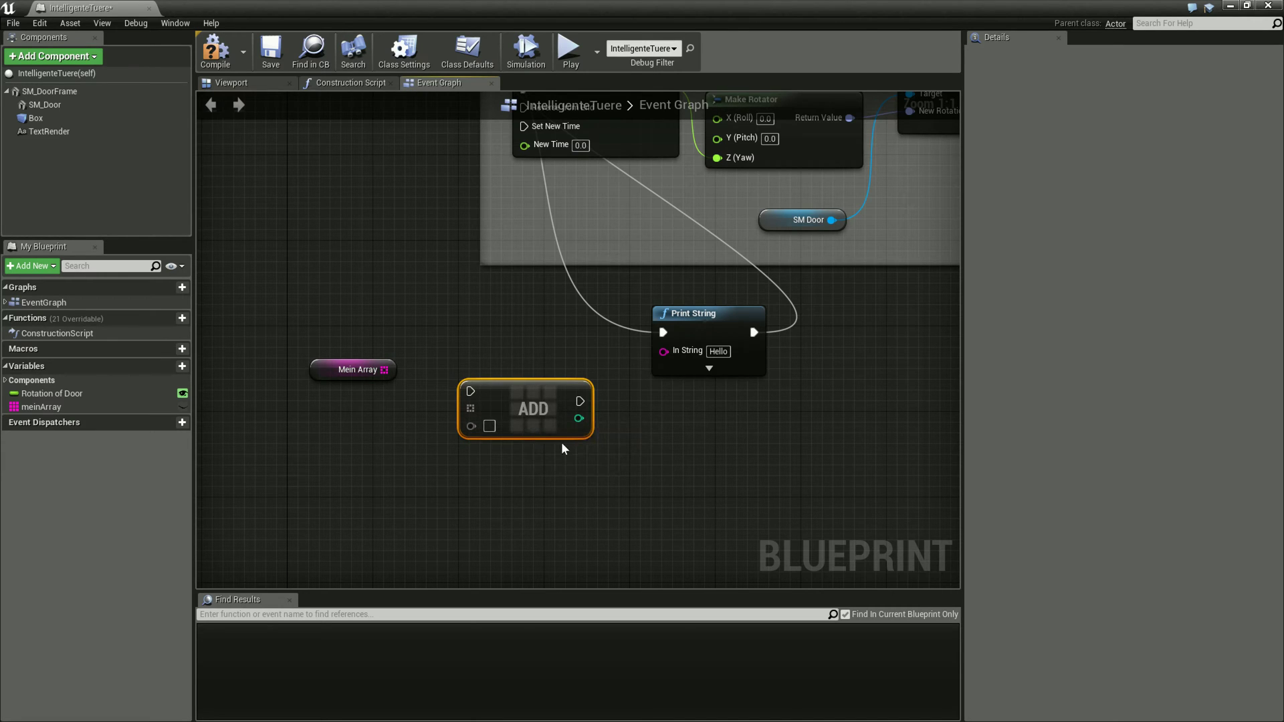
drag(384, 370, 471, 408)
text(Hans)
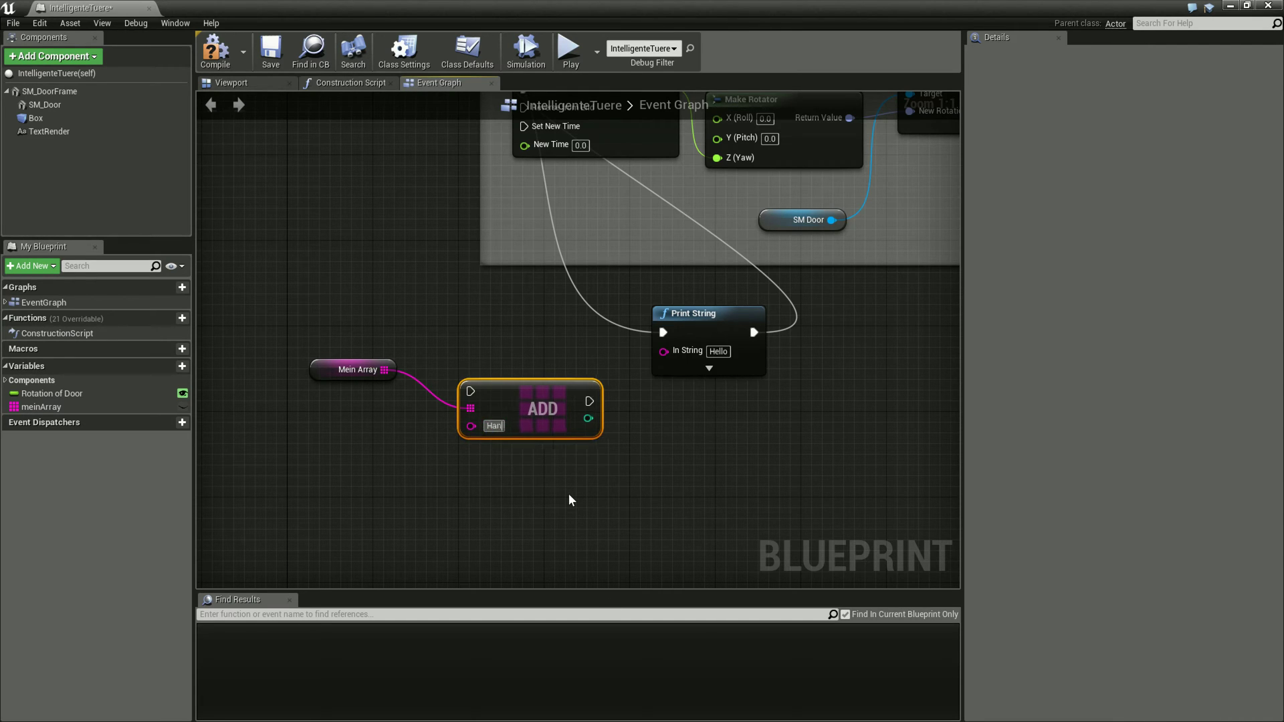
key(Return)
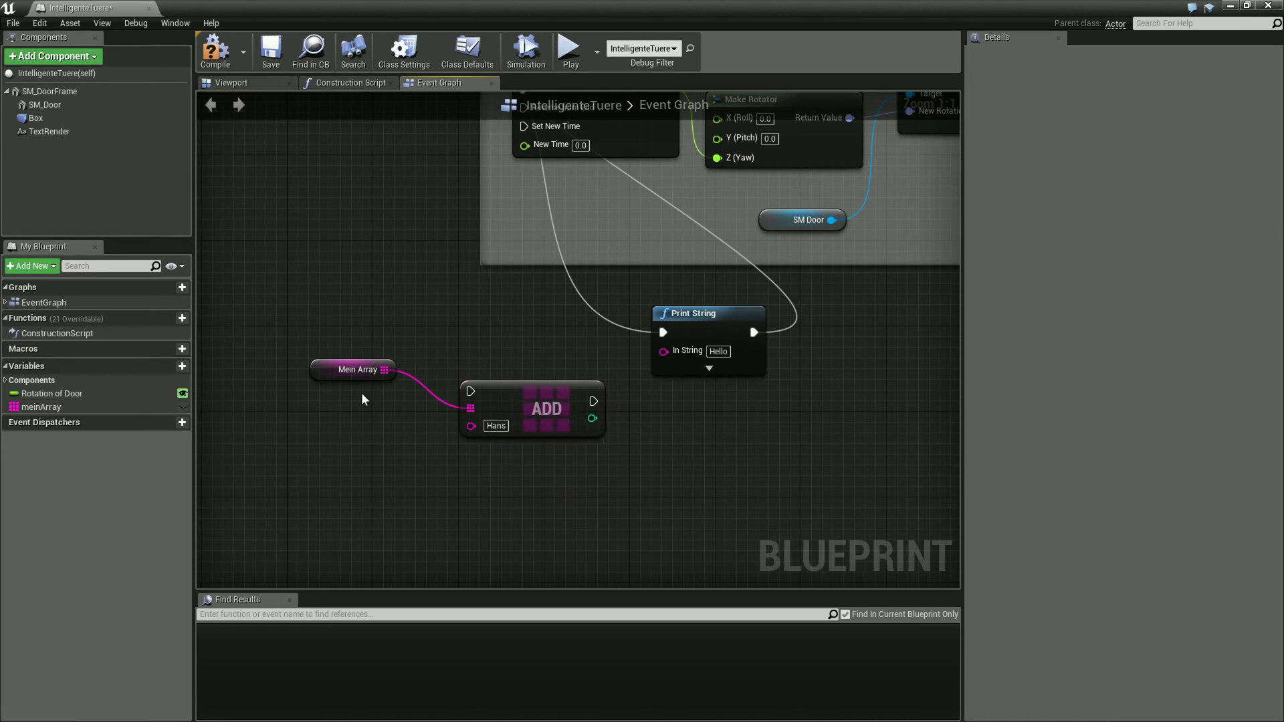
Wire the E key's Pressed pin into ADD and reconnect Mein Array to its array input.
drag(331, 374, 332, 396)
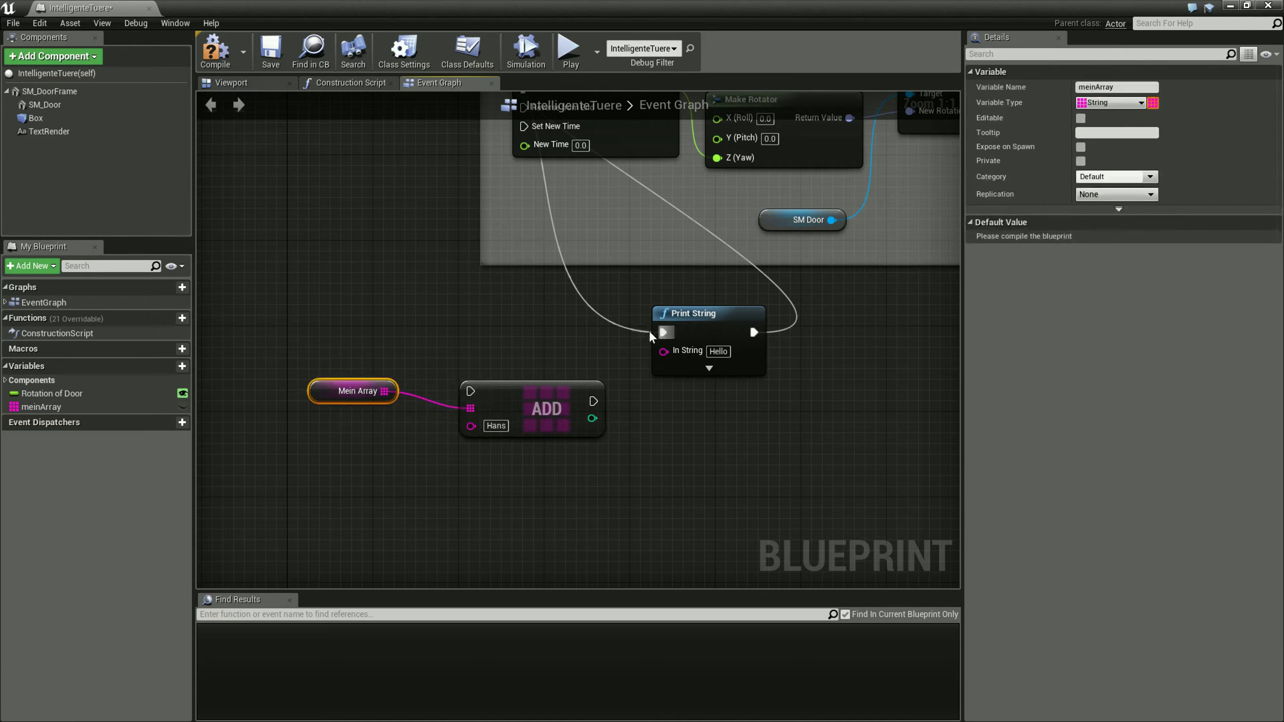
right_drag(495, 152, 547, 274)
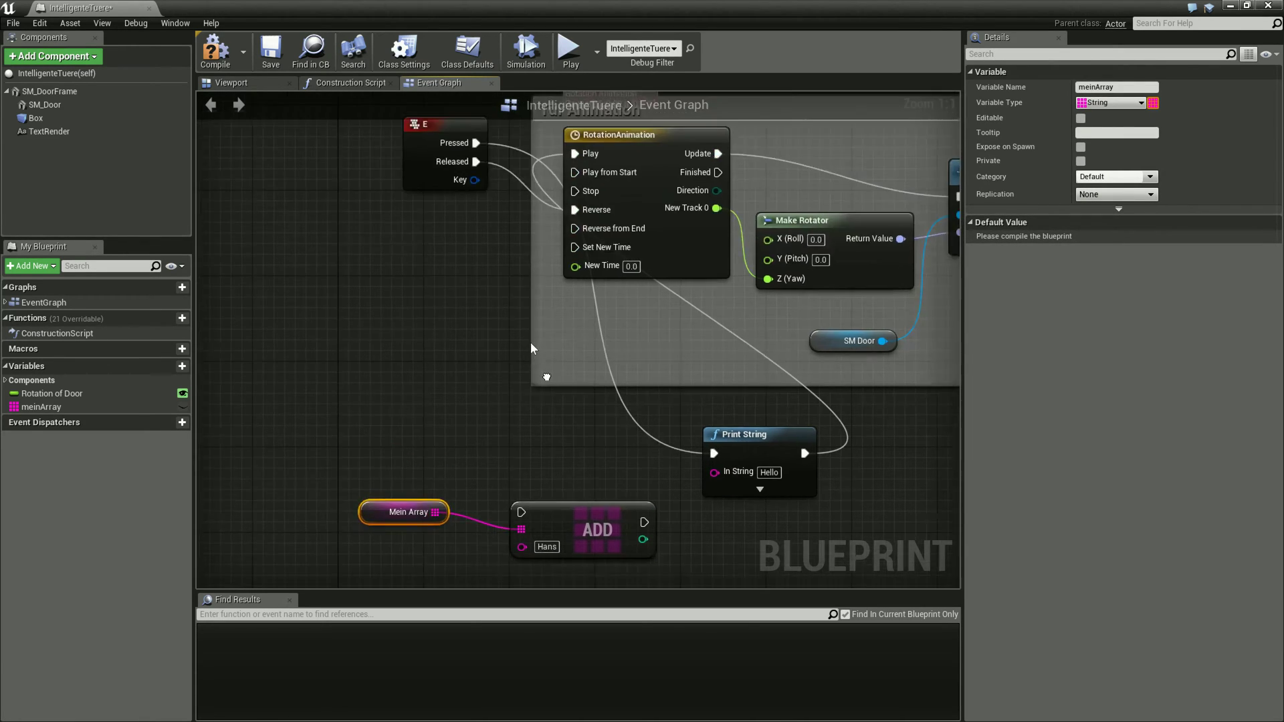
drag(477, 143, 522, 512)
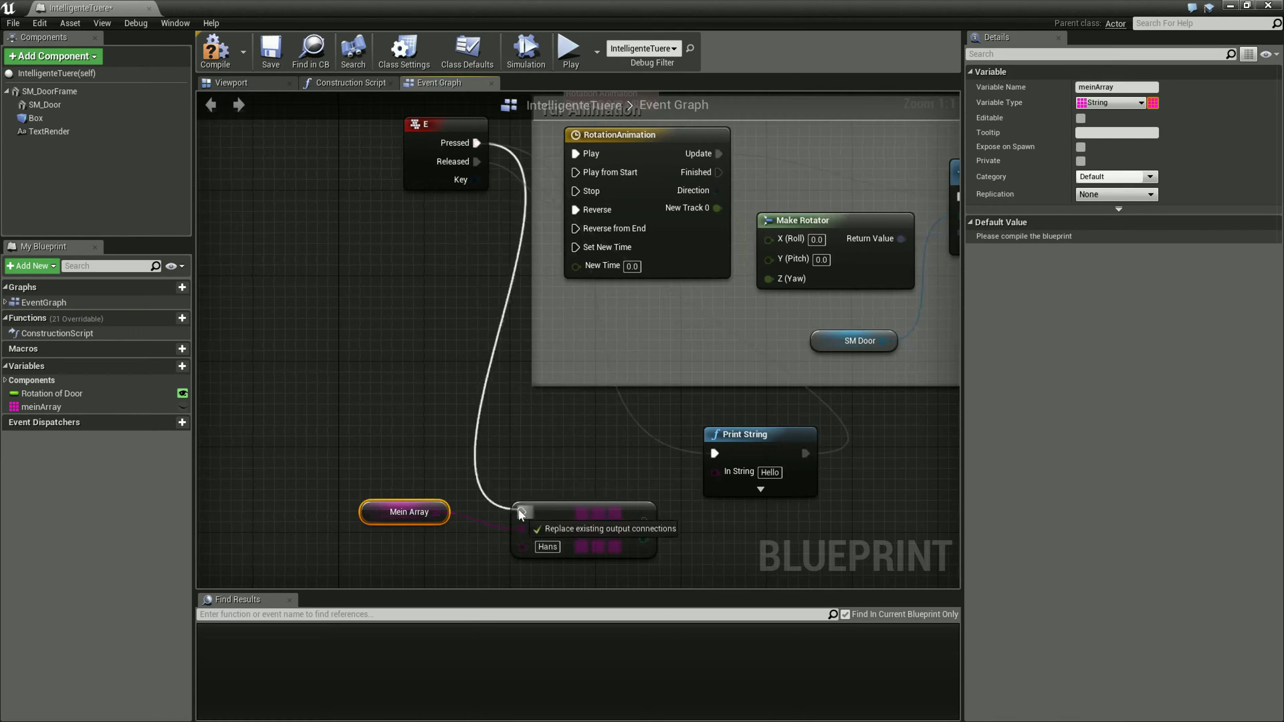
right_drag(743, 565, 718, 496)
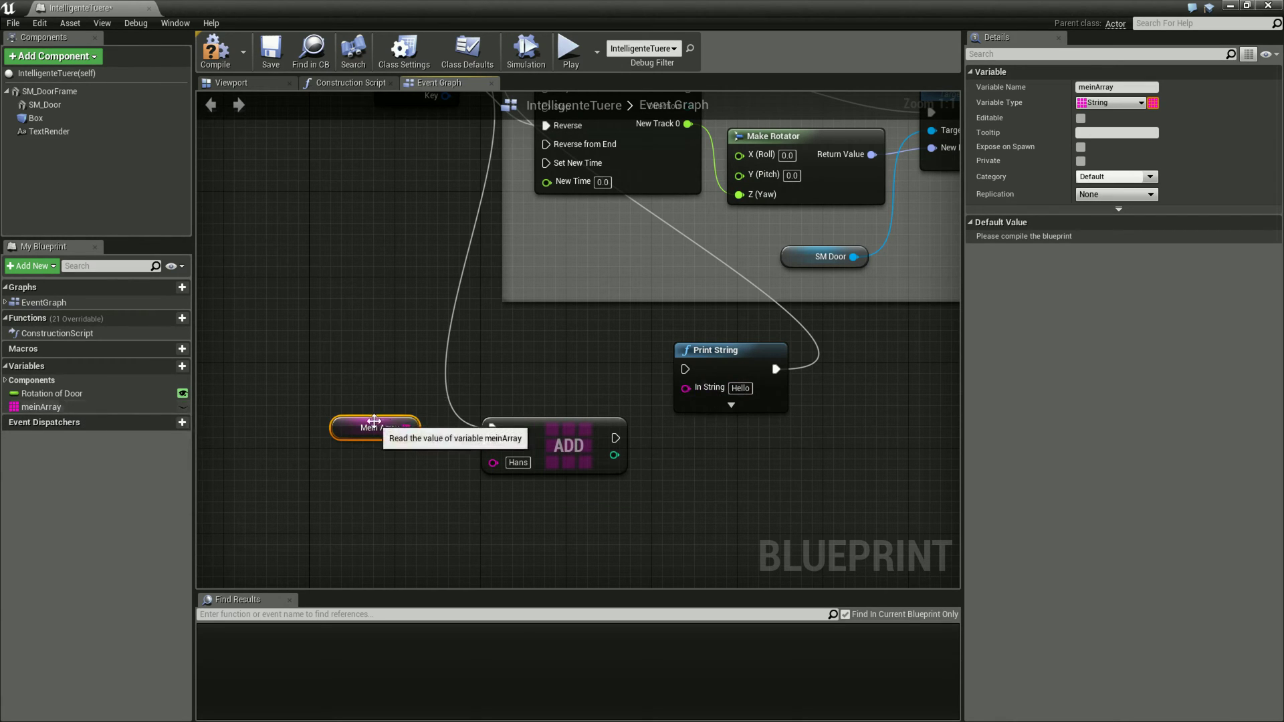
mouse_move(367, 422)
mouse_down()
mouse_move(388, 443)
mouse_move(492, 445)
mouse_up()
drag(351, 447, 340, 436)
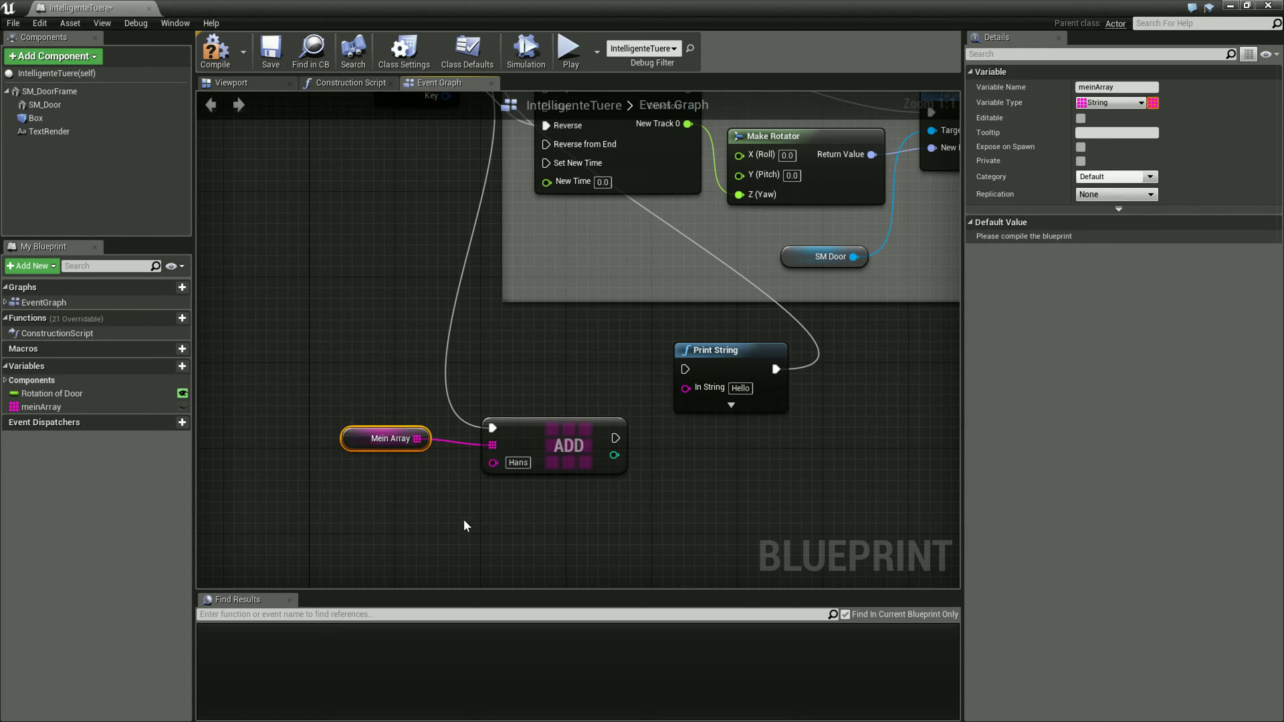
Arrange ADD, Mein Array and Print String so ADD feeds Print String, then compile.
drag(447, 497, 541, 442)
drag(639, 399, 639, 399)
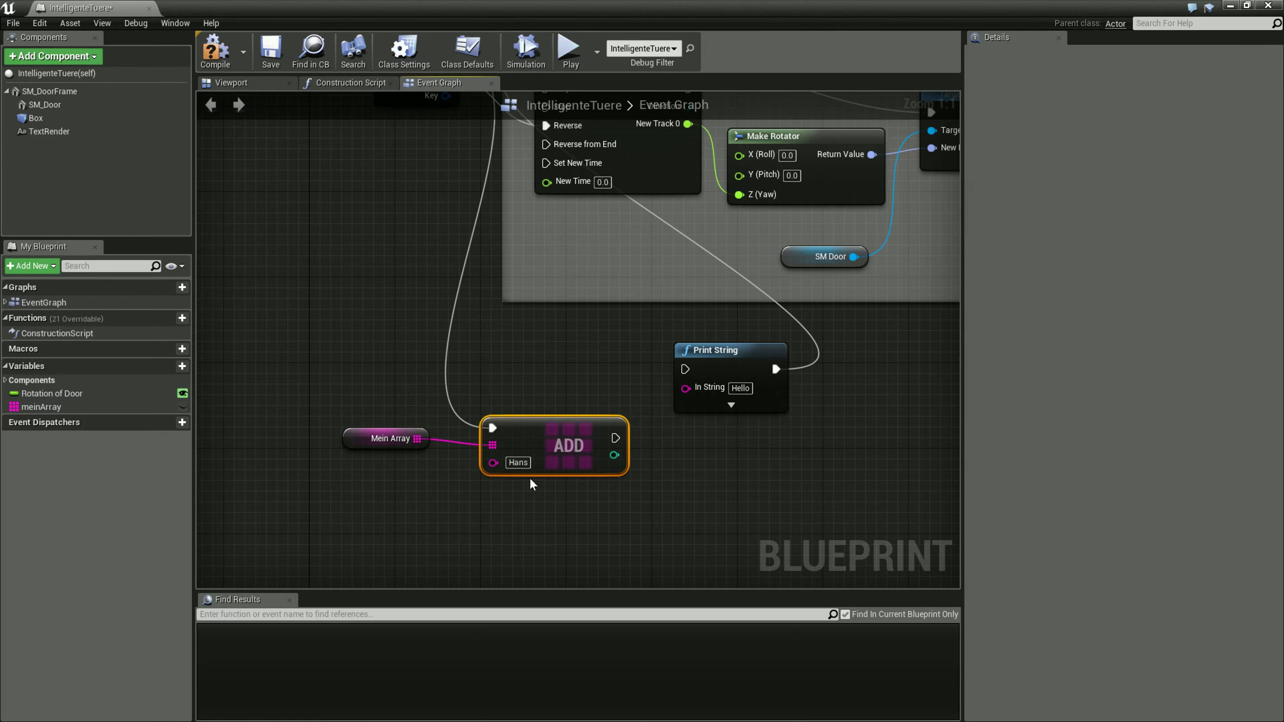
drag(495, 463, 390, 479)
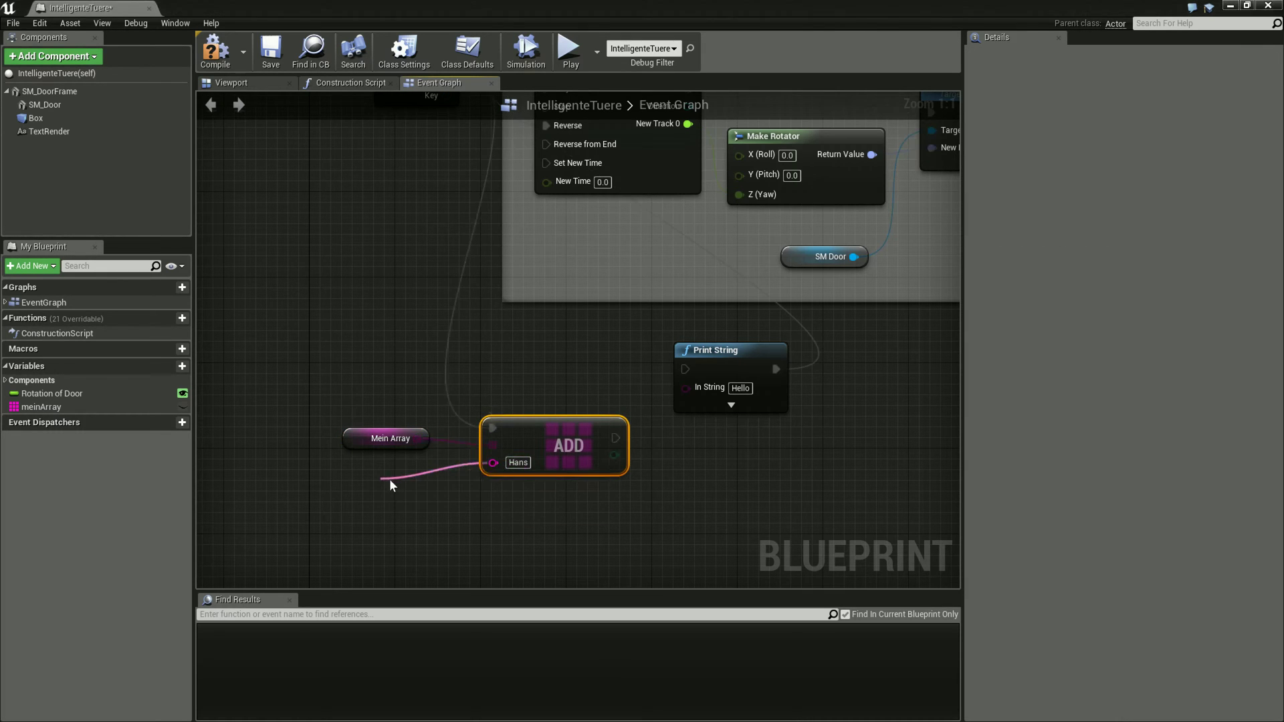
click(589, 513)
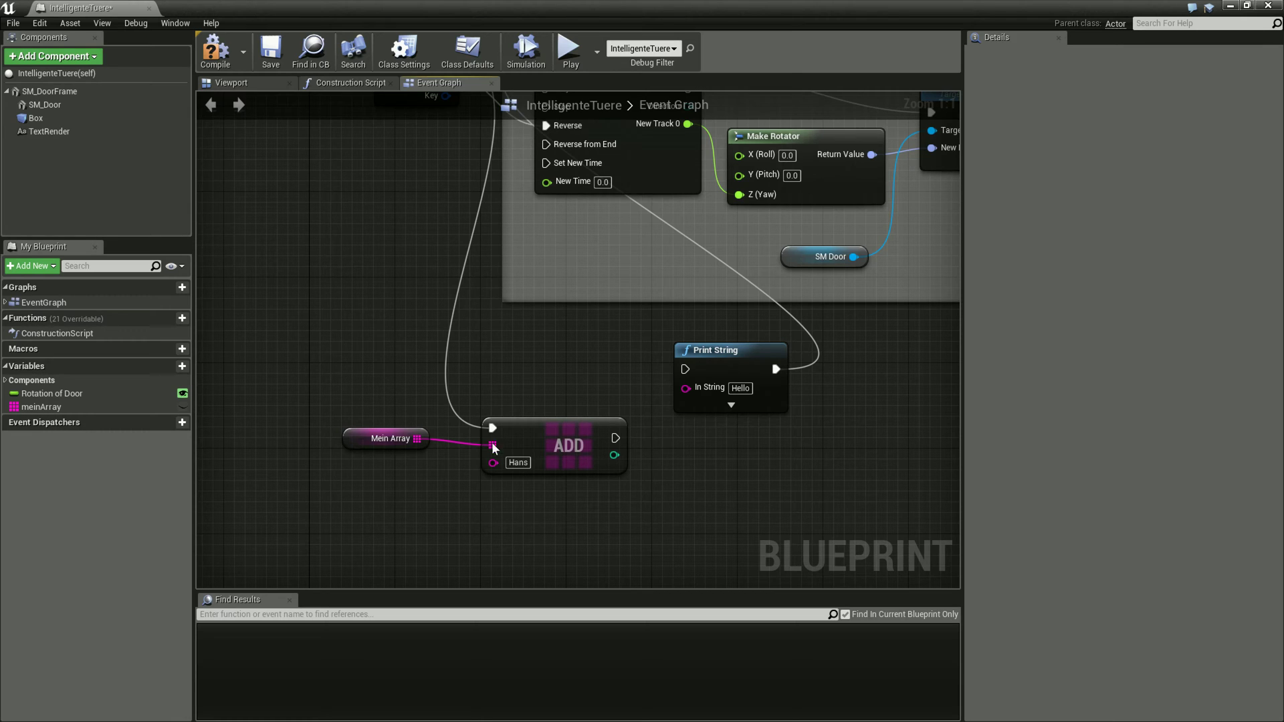
drag(359, 442, 347, 453)
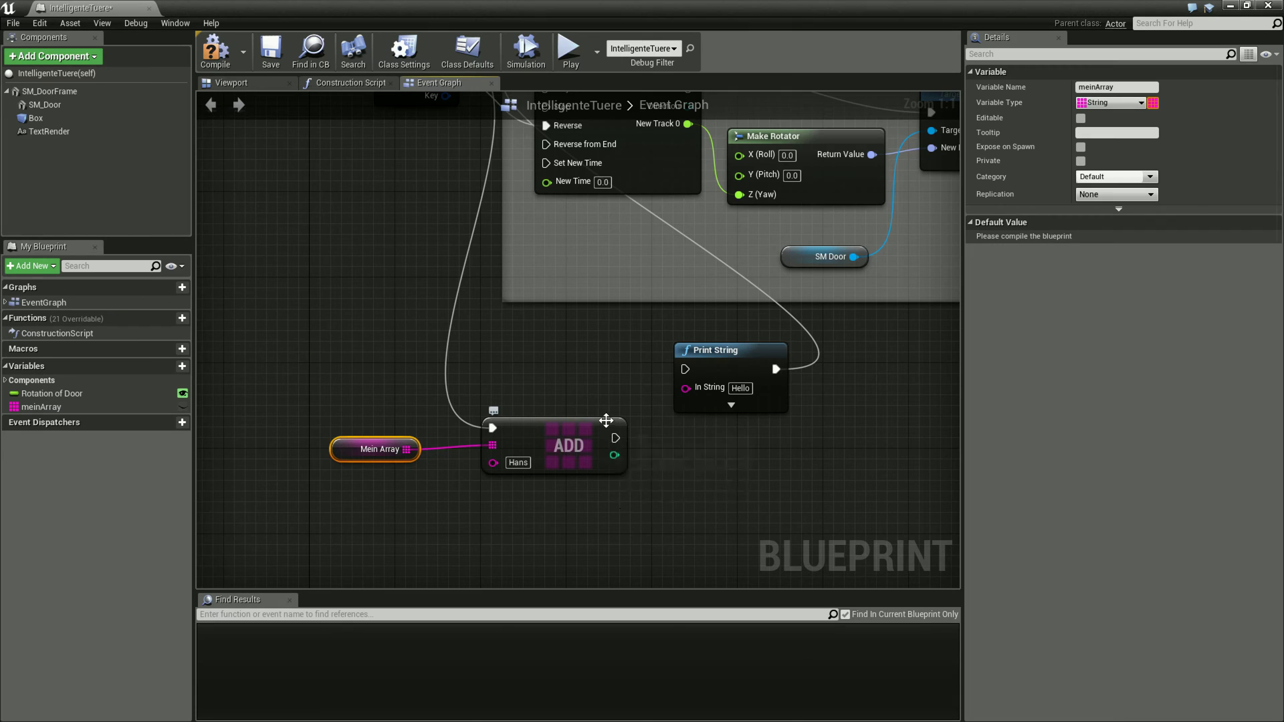
mouse_move(574, 422)
mouse_down()
mouse_move(531, 412)
mouse_move(685, 369)
mouse_up()
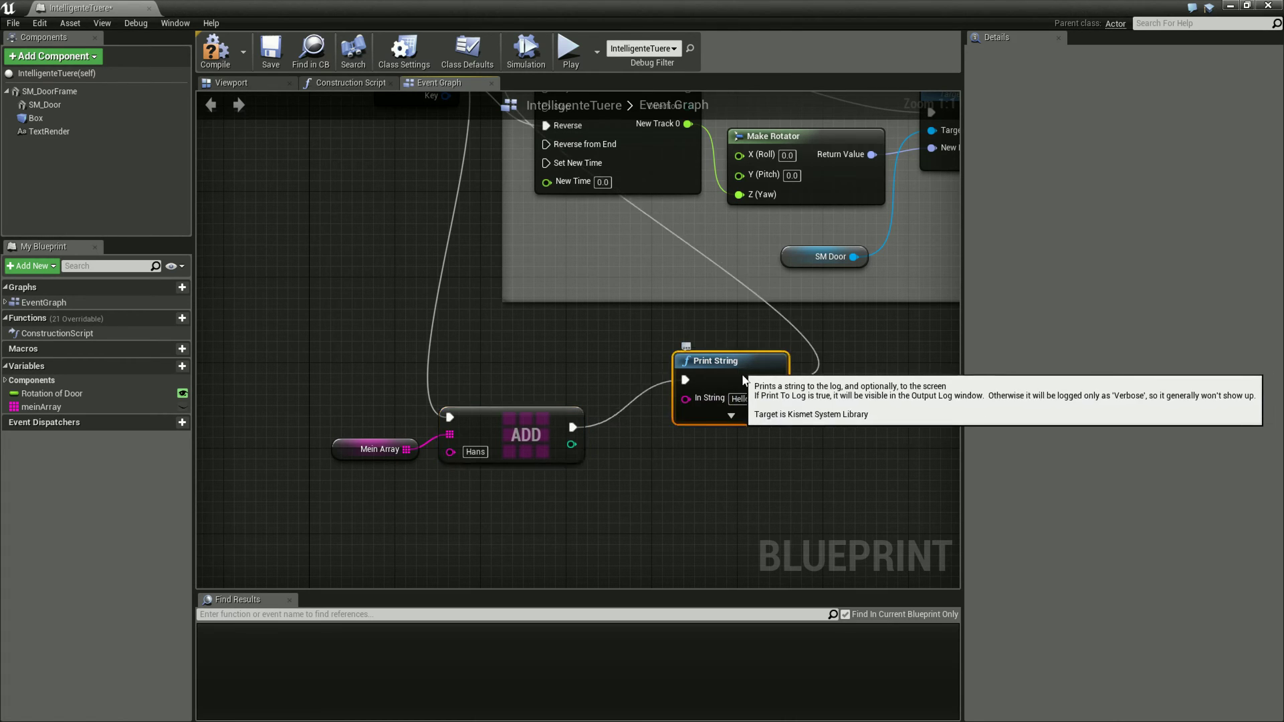
drag(736, 360, 748, 381)
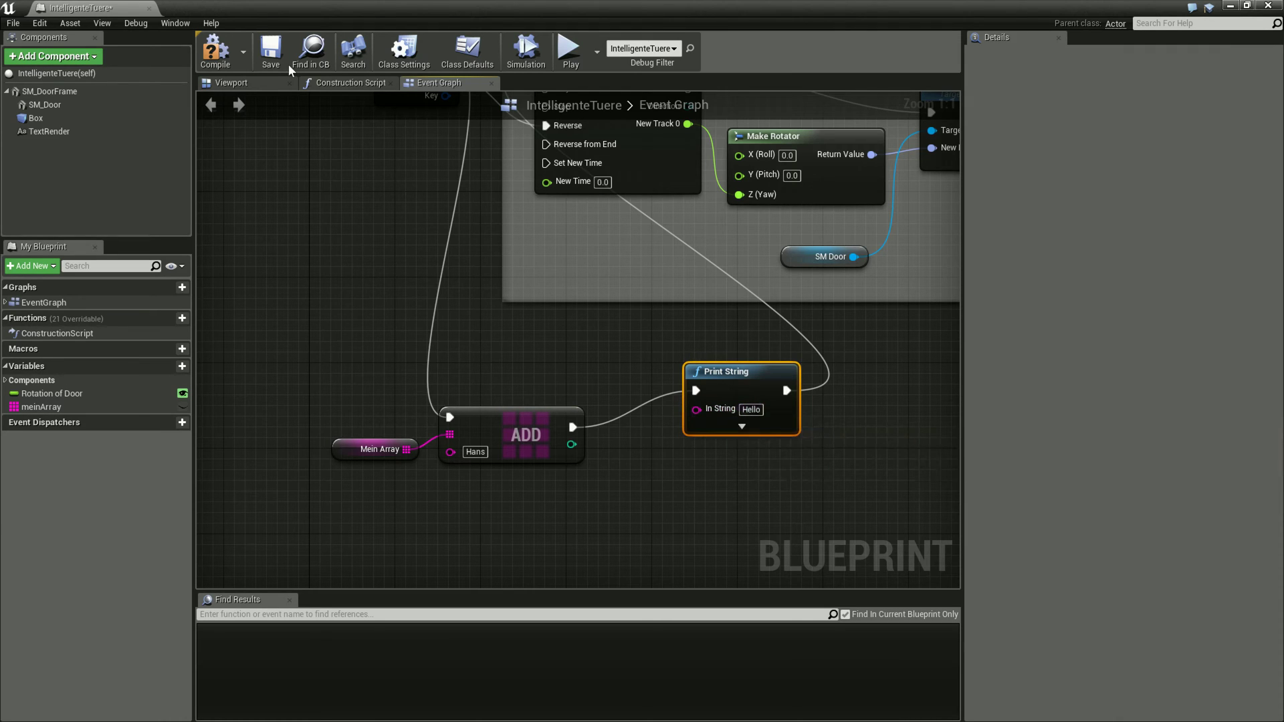
click(215, 50)
Play the level, walk to the door so Hello prints, then stop with Esc.
click(570, 63)
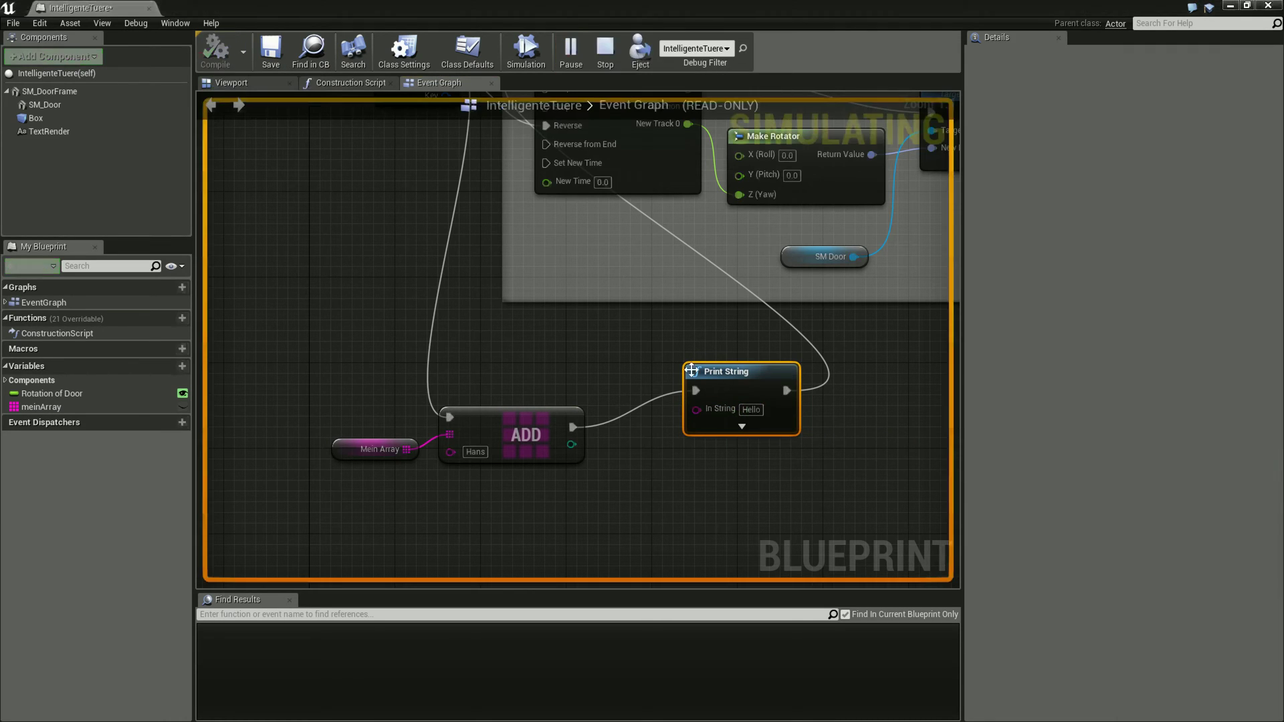
click(1236, 6)
click(810, 344)
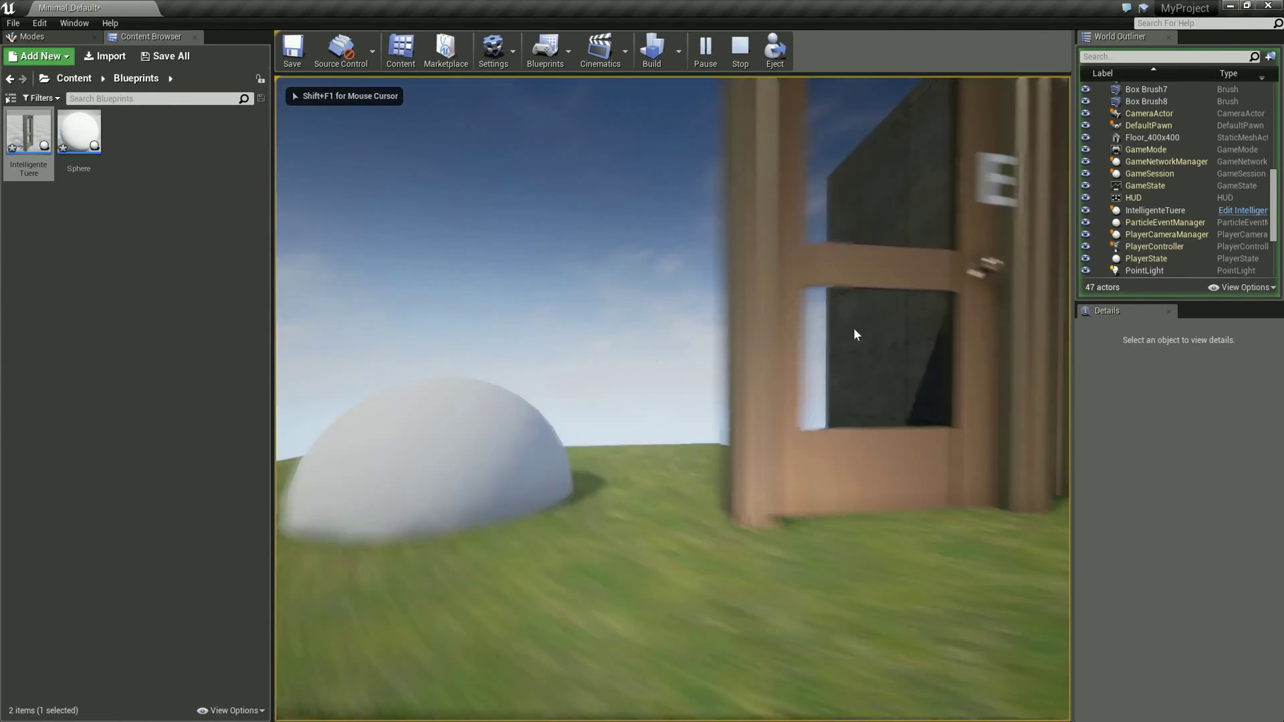
key(w)
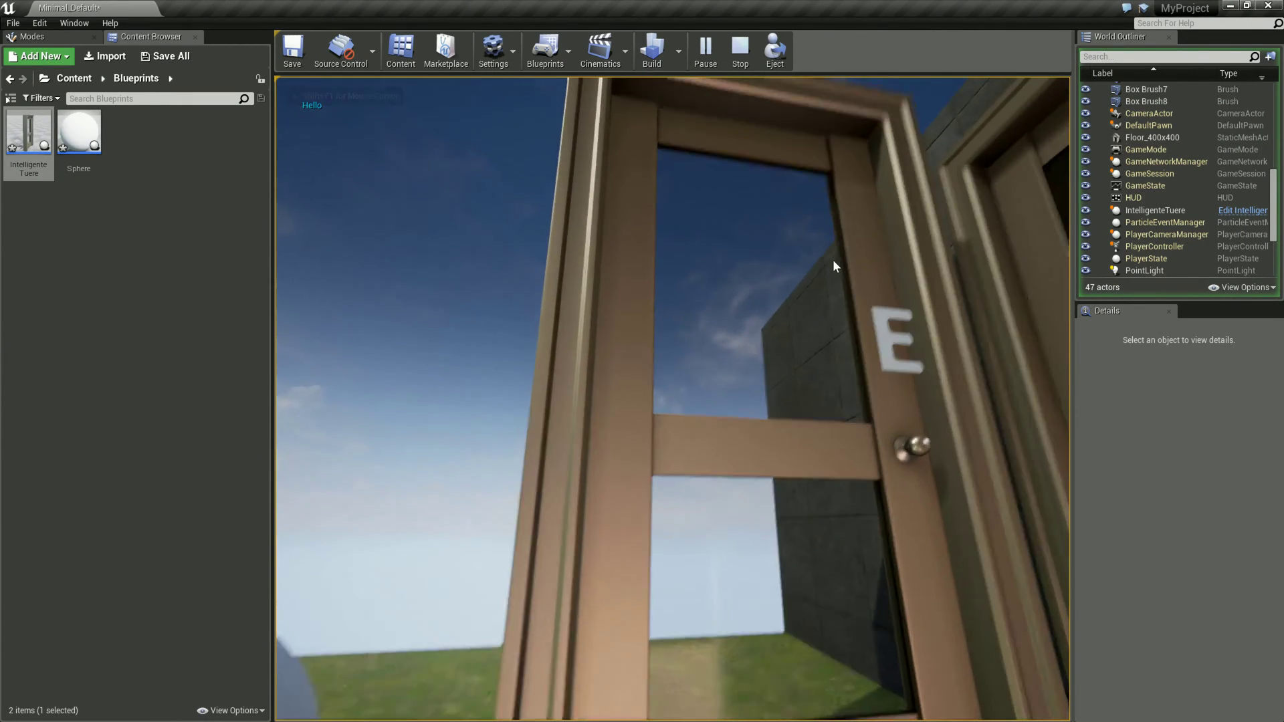
key(w)
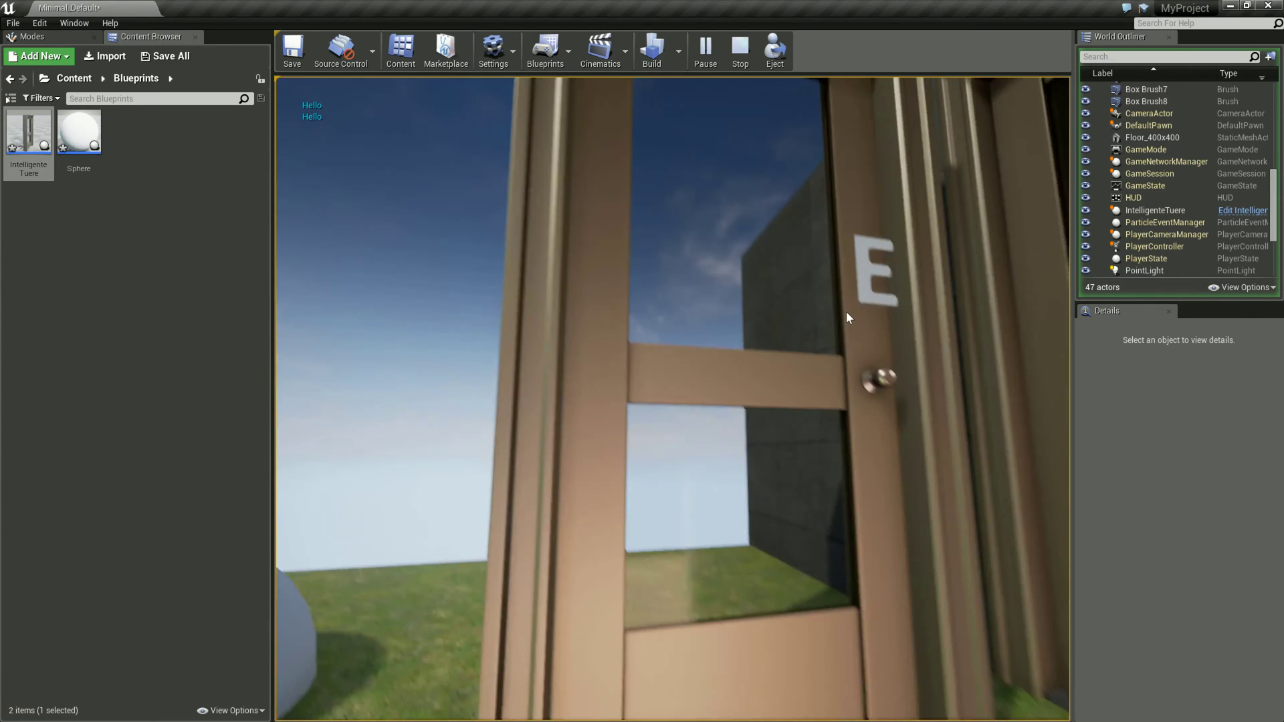
key(w)
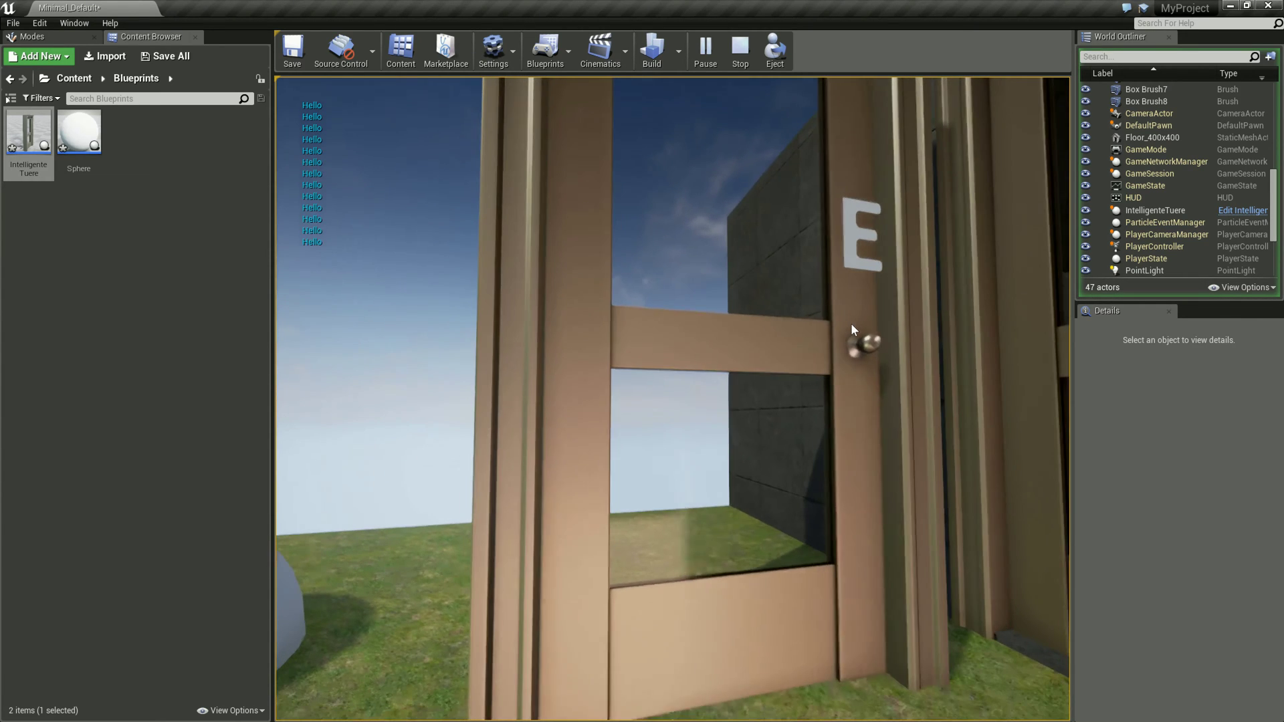
key(d)
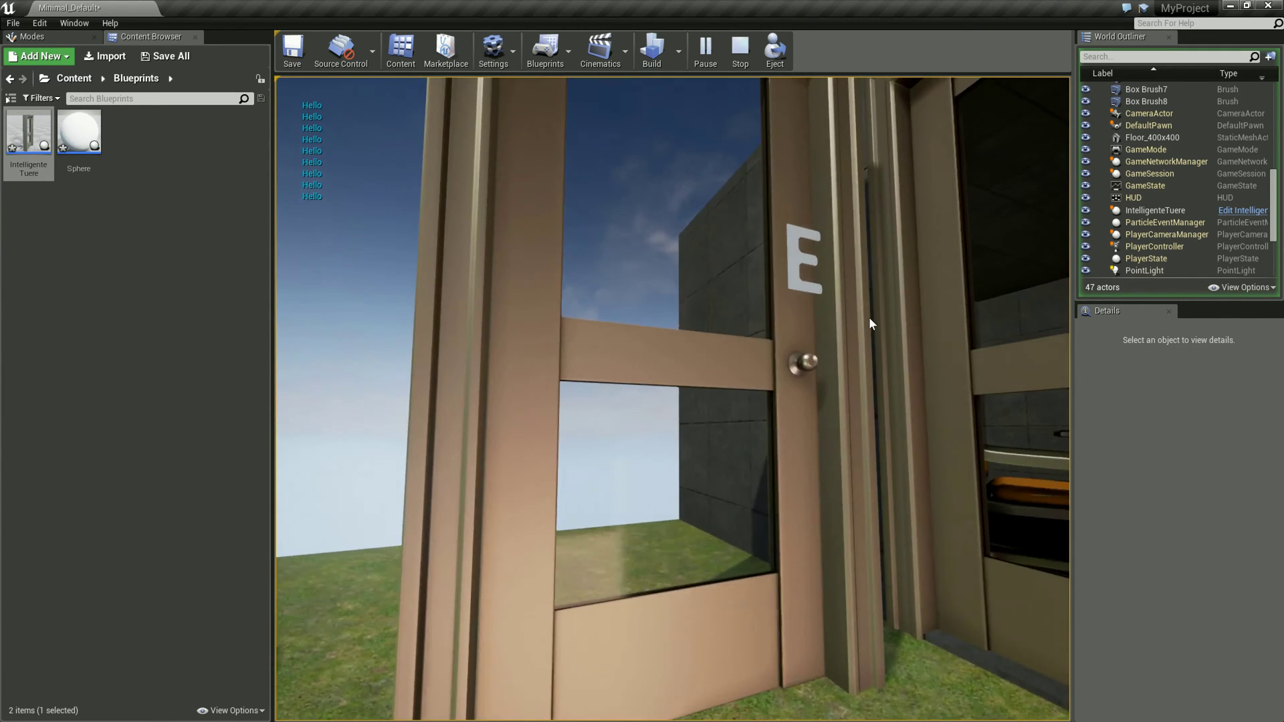
key(a)
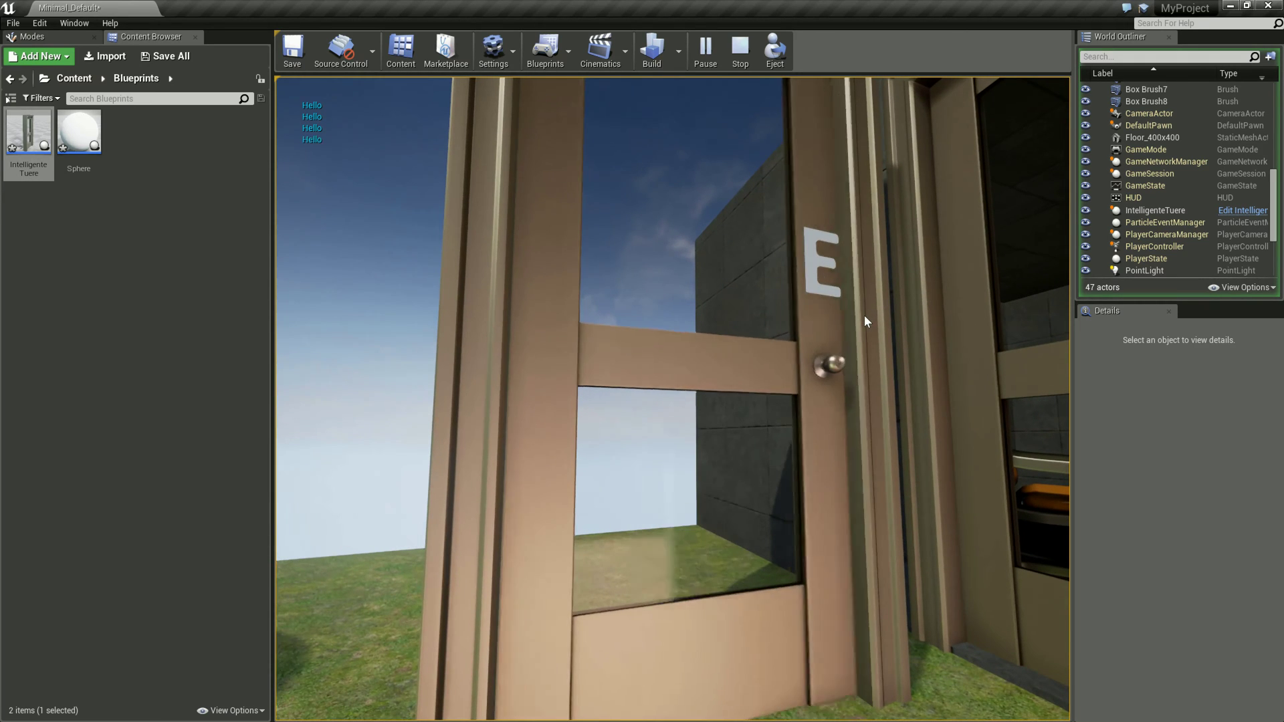
key(w)
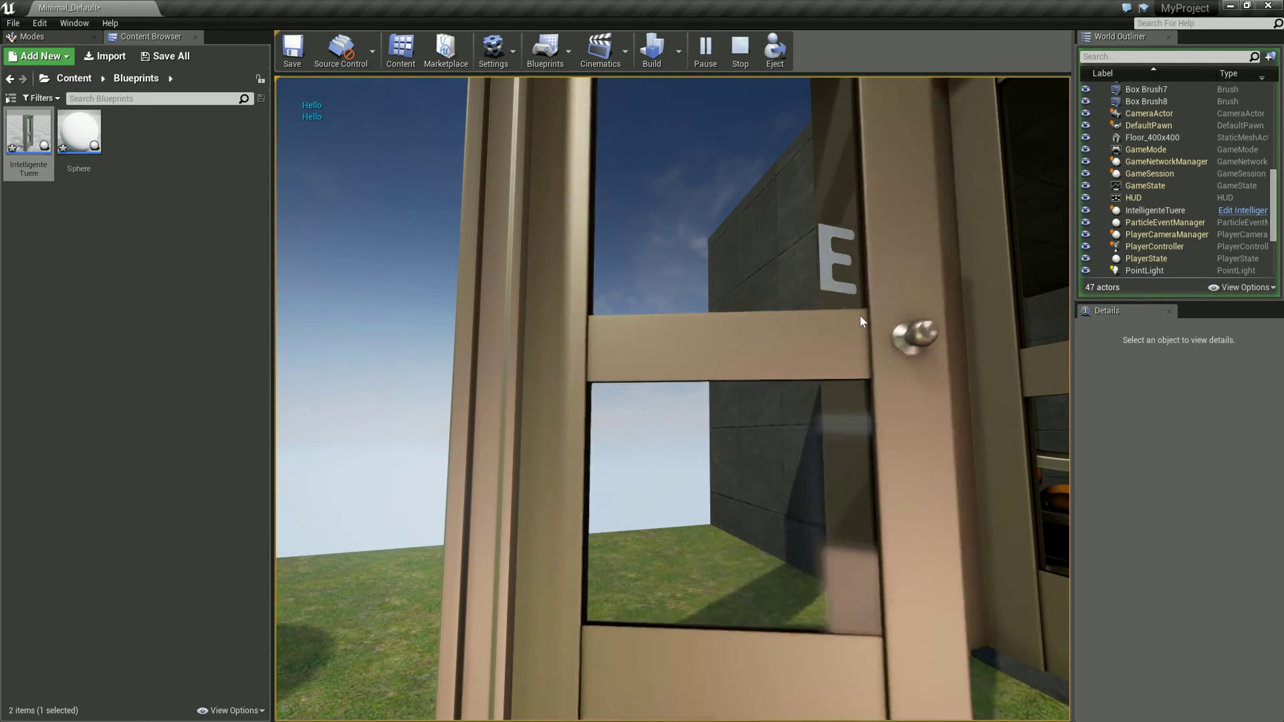
key(Escape)
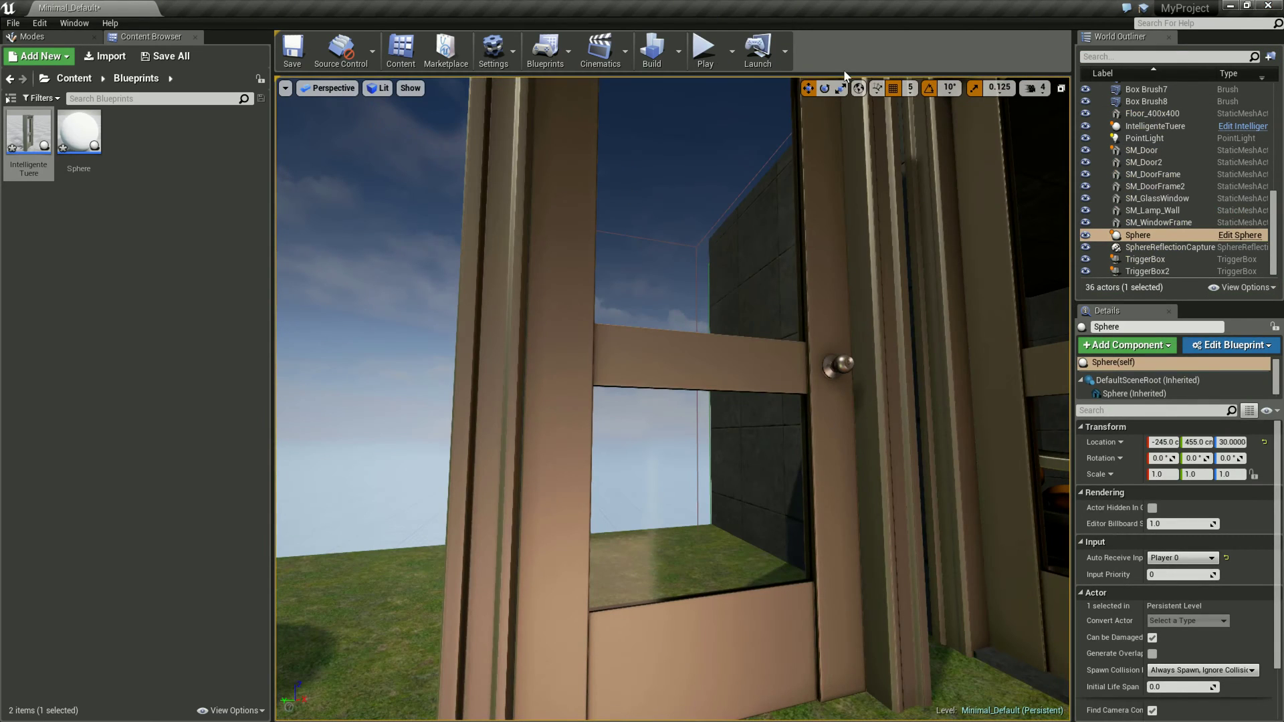
Reopen IntelligenteTuere and move Print String under SM Door and the Mein Array getter up-left.
double_click(29, 137)
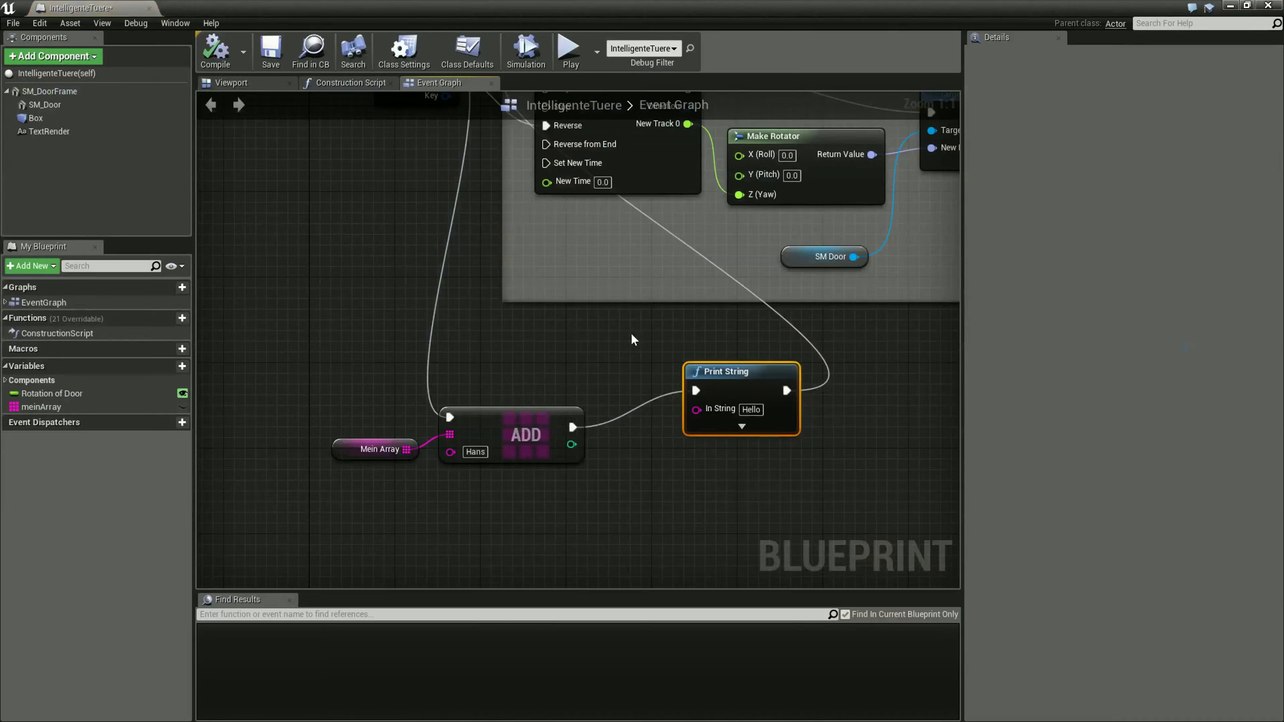
right_drag(632, 339, 583, 339)
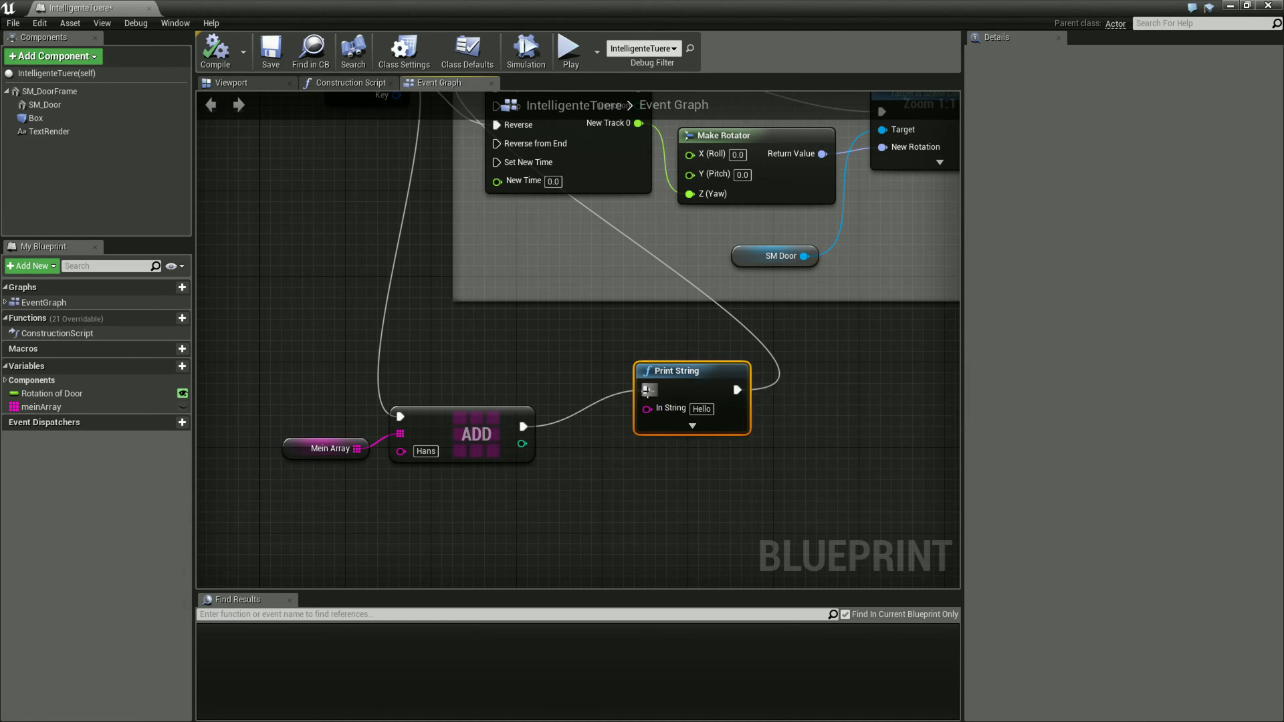
mouse_move(709, 375)
mouse_down()
mouse_move(772, 332)
mouse_move(783, 342)
mouse_up()
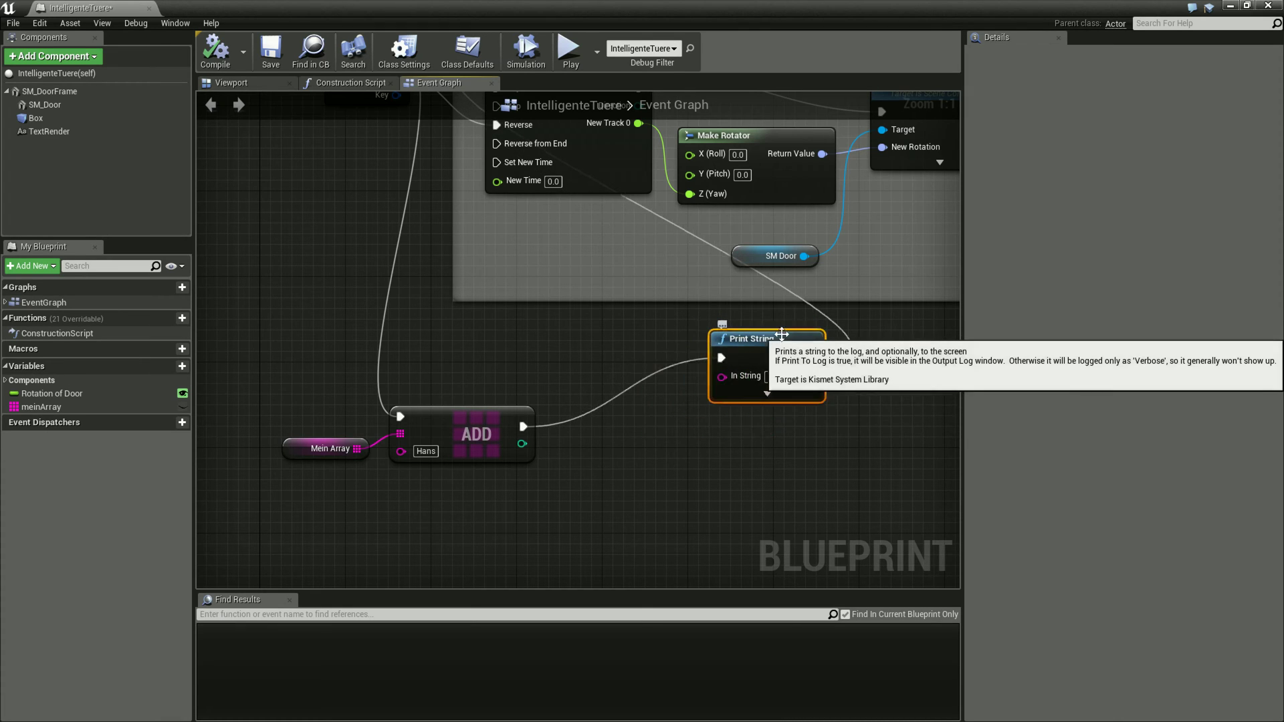
click(777, 376)
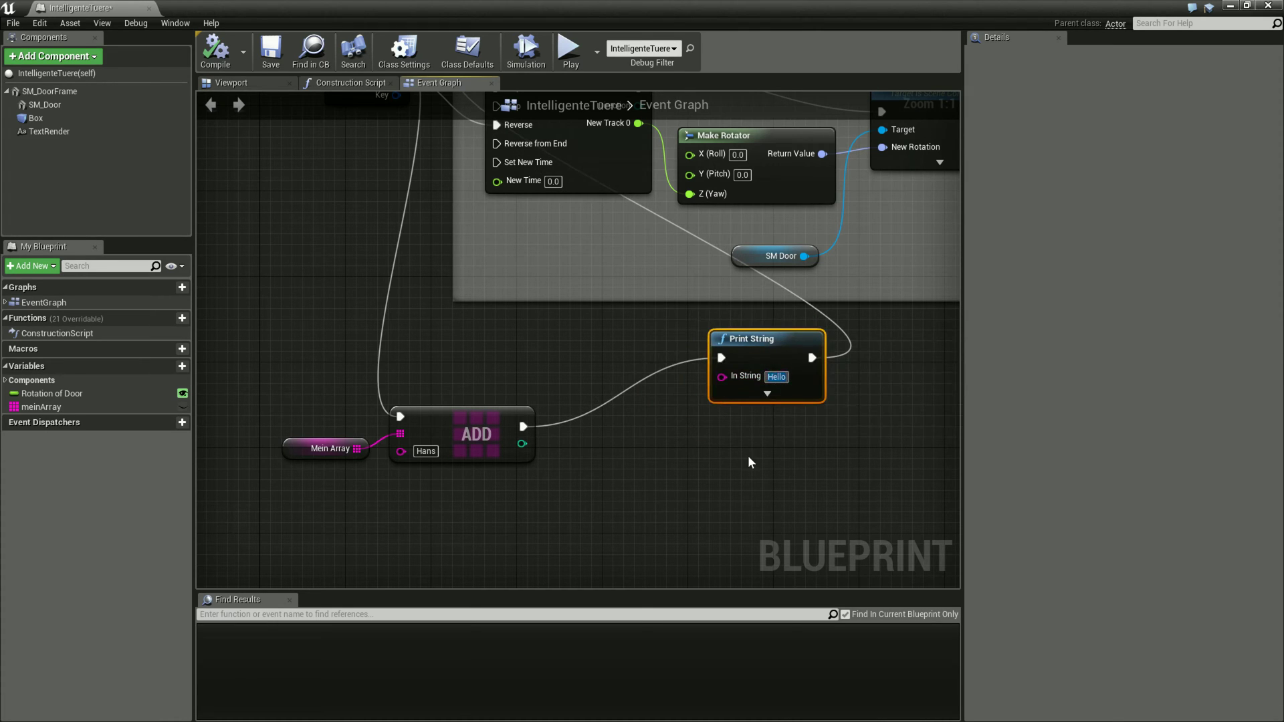
click(729, 451)
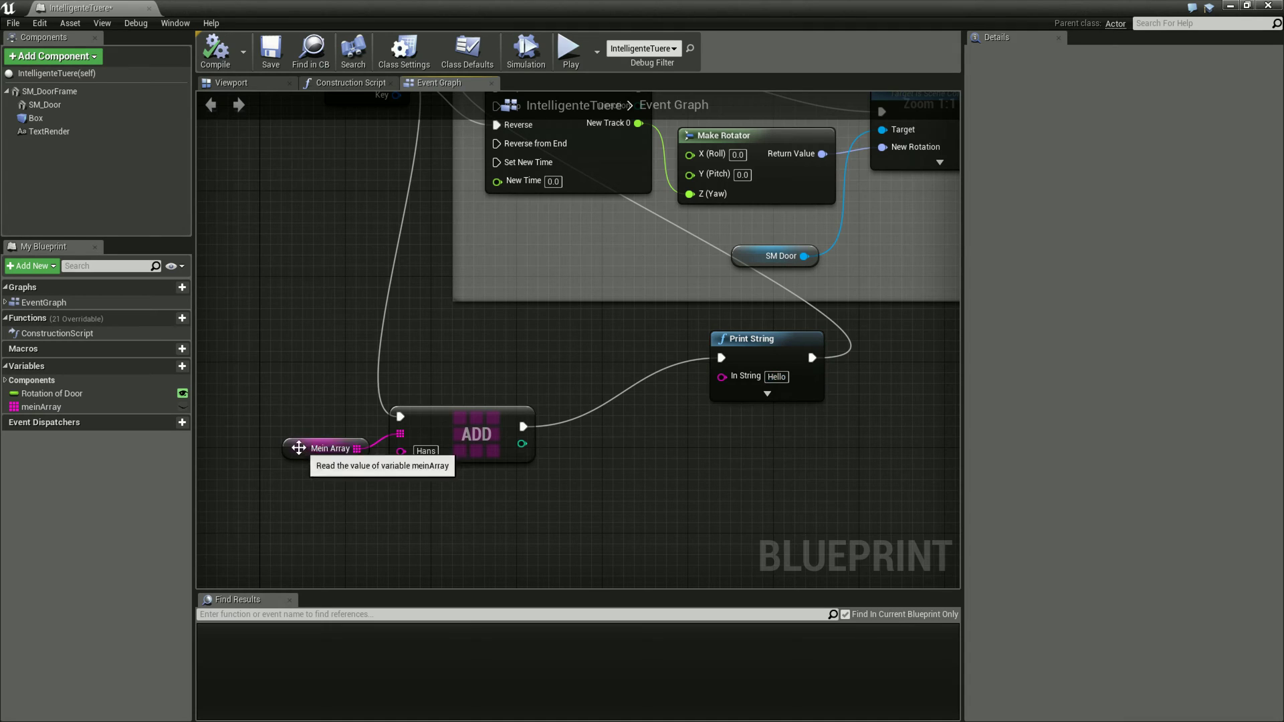
mouse_move(315, 455)
mouse_down()
mouse_move(267, 429)
mouse_move(400, 434)
mouse_up()
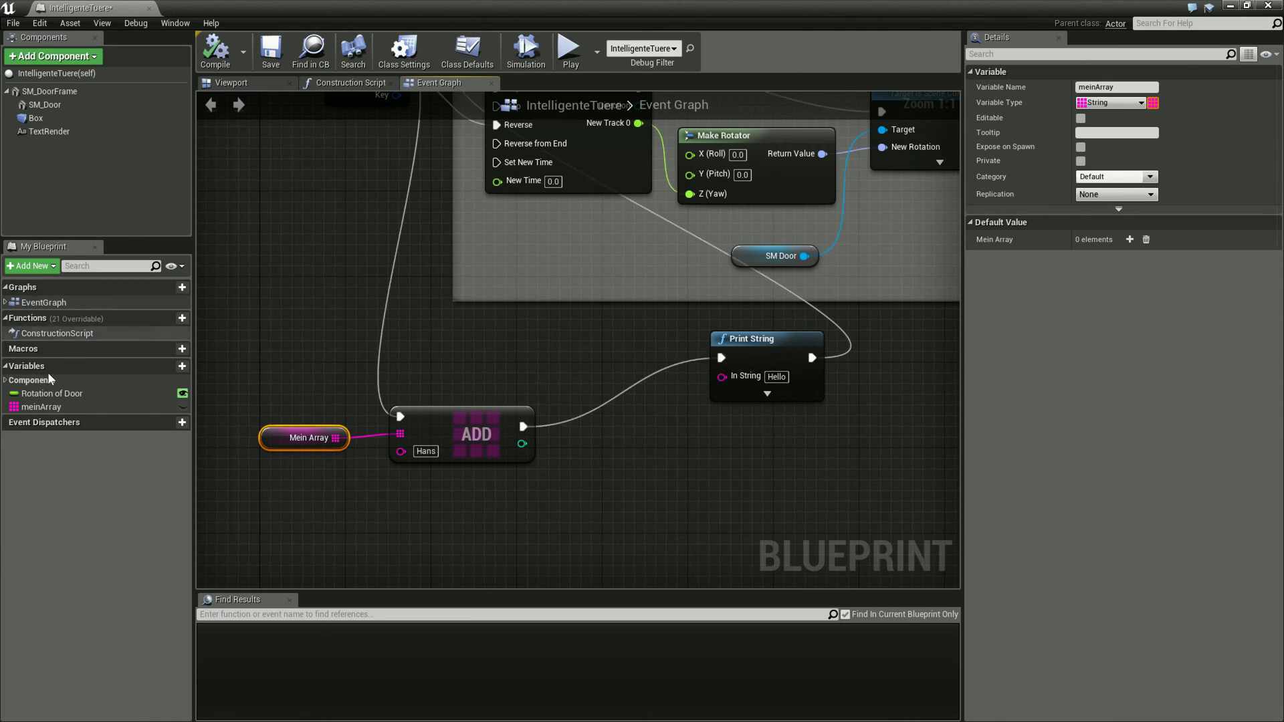
Confirm meinArray stays a String array and drop a Get node for it near Print String.
click(33, 407)
click(18, 408)
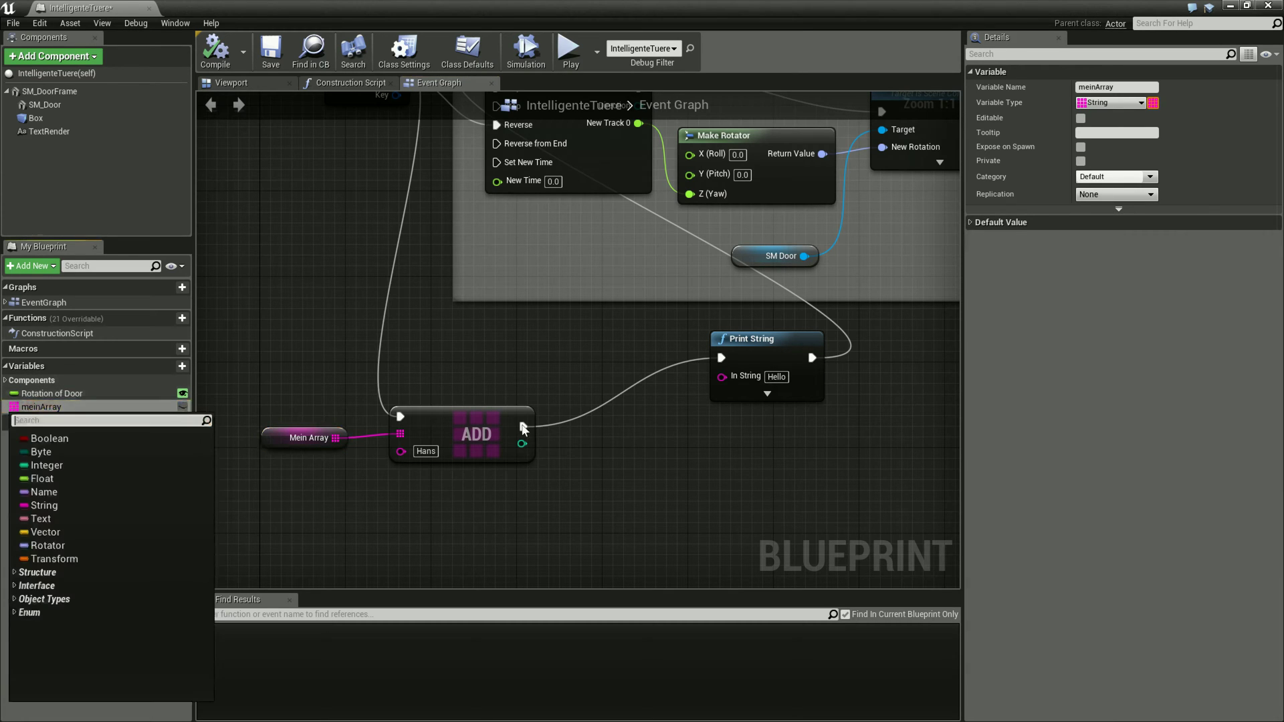
click(66, 411)
click(19, 413)
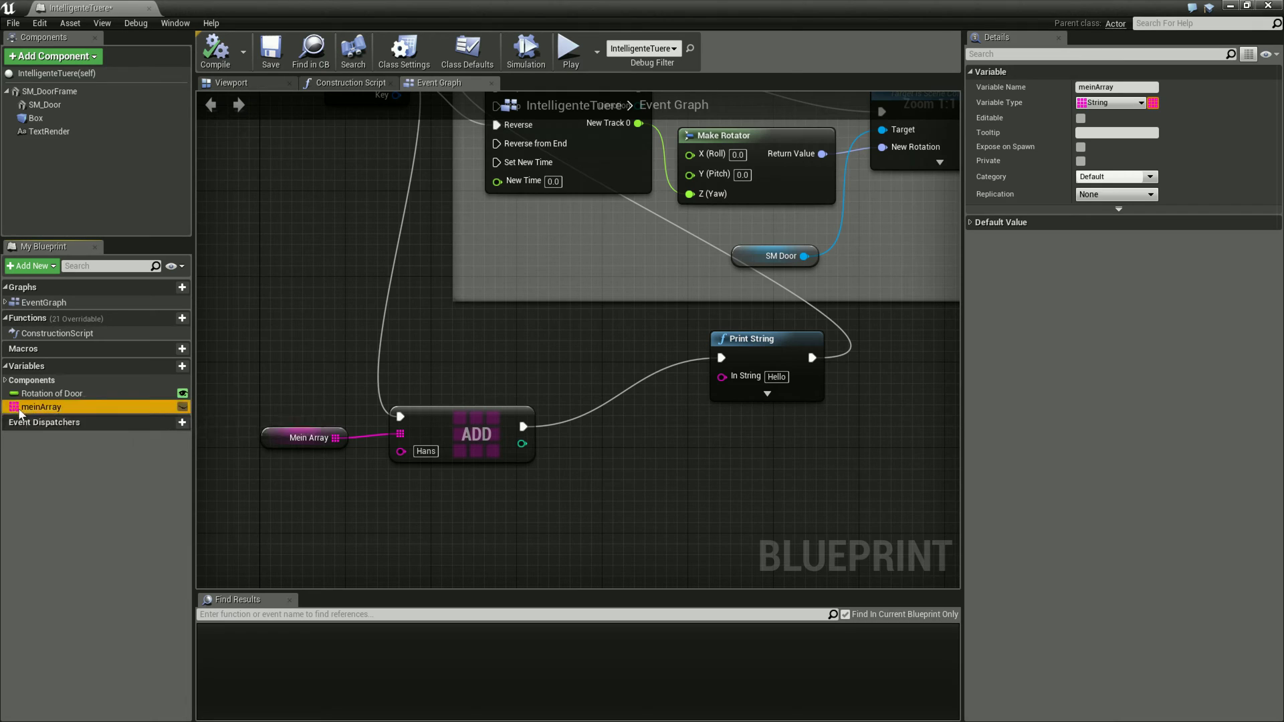
drag(20, 412, 567, 350)
From the Mein Array getter, add a GET node via Utilities > Array.
click(586, 369)
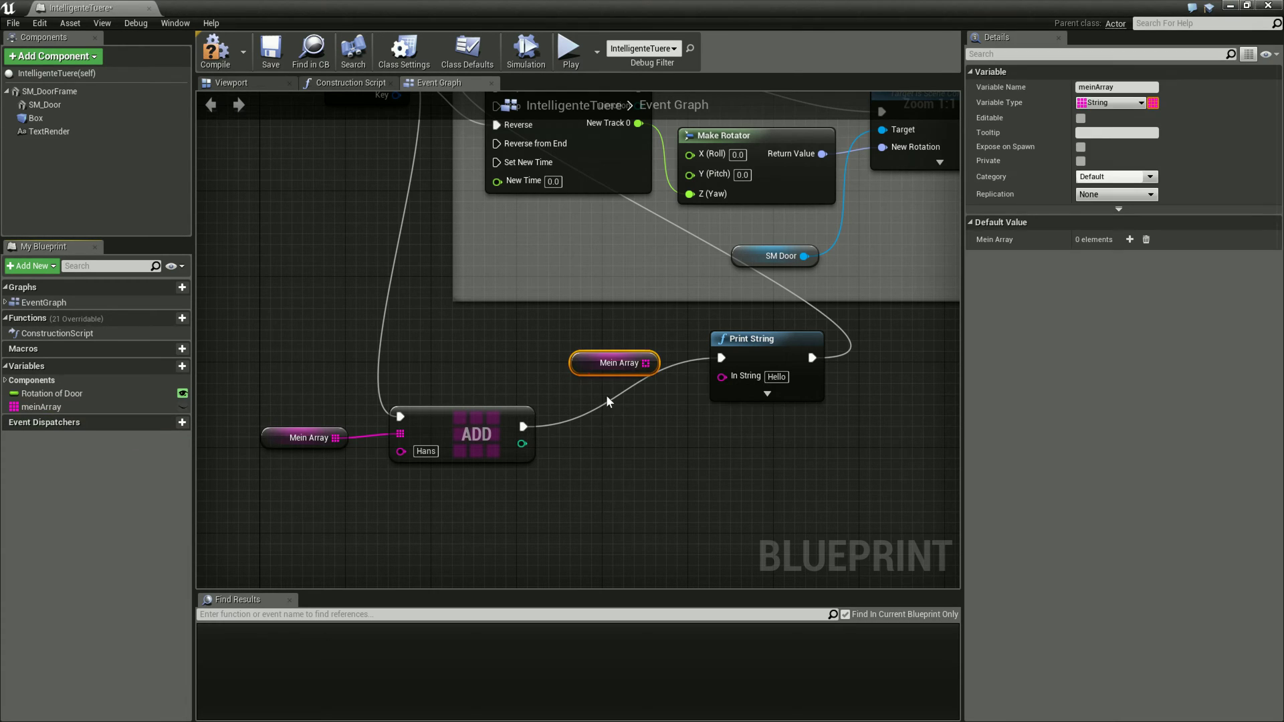
mouse_move(589, 364)
mouse_down()
mouse_move(578, 396)
mouse_move(635, 401)
mouse_move(668, 436)
mouse_up()
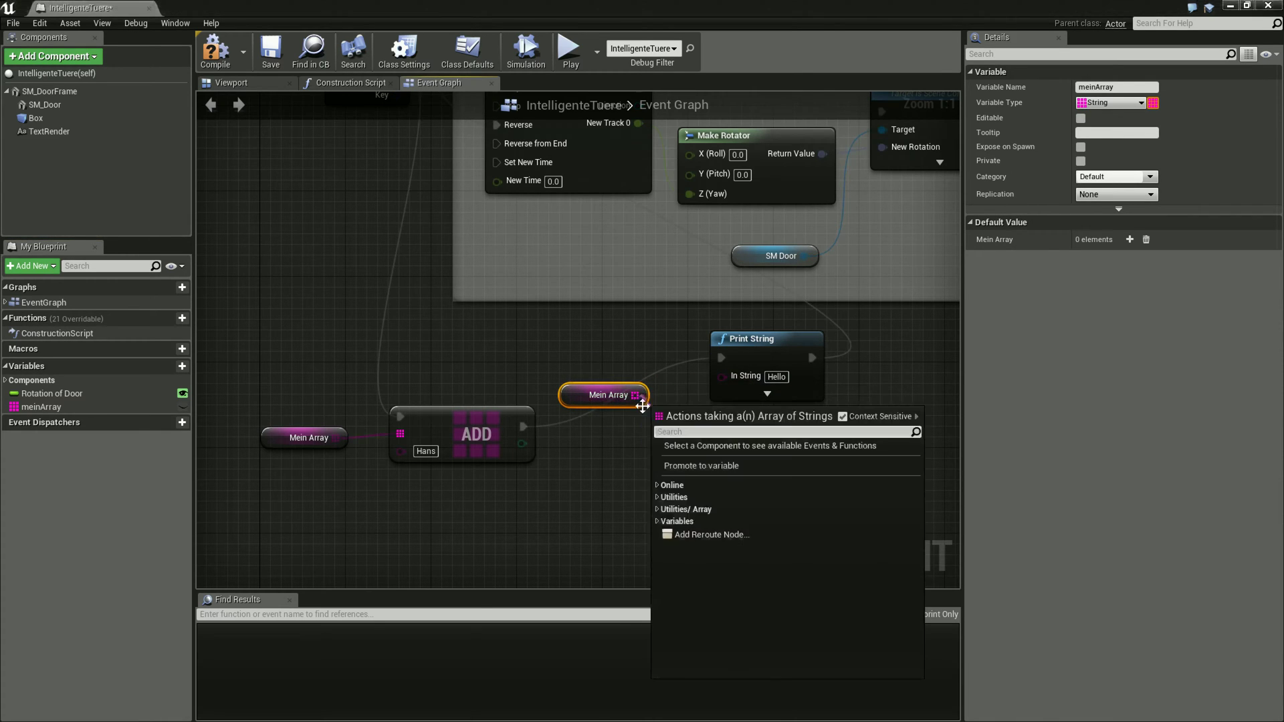
click(664, 496)
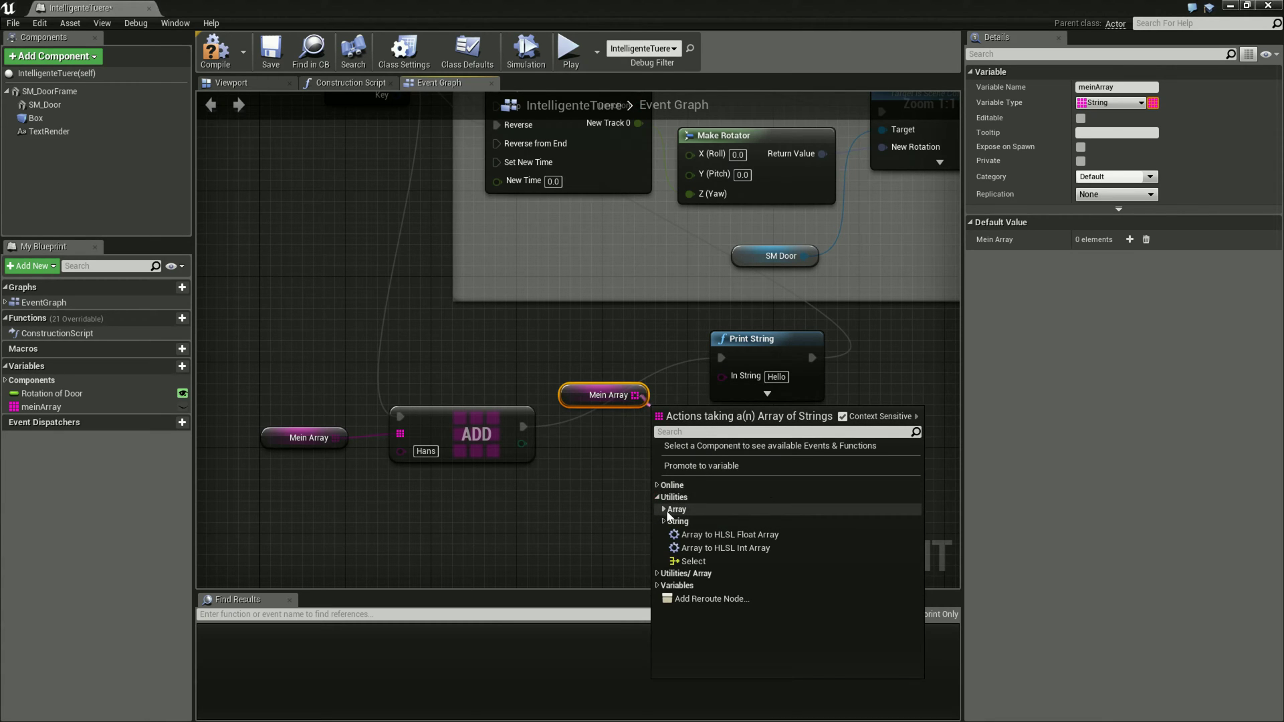
click(664, 509)
scroll(740, 472, down, 3)
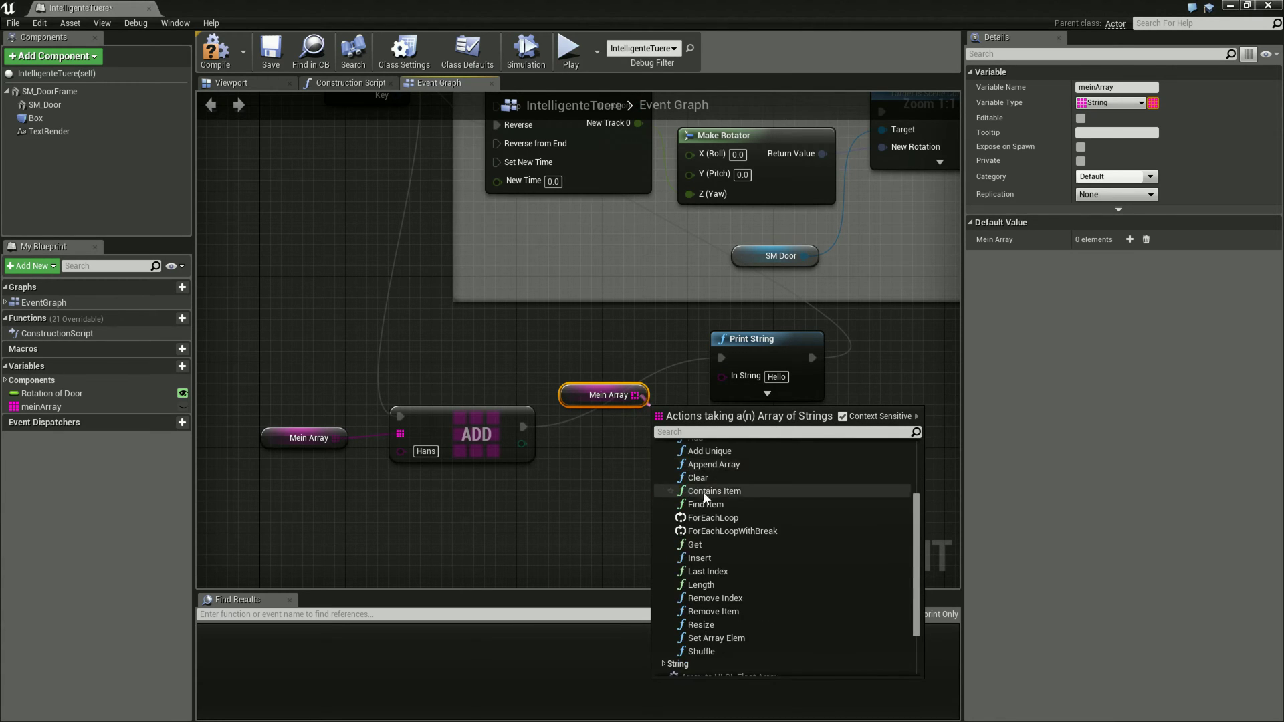
scroll(683, 472, up, 2)
scroll(712, 479, down, 2)
scroll(711, 468, down, 1)
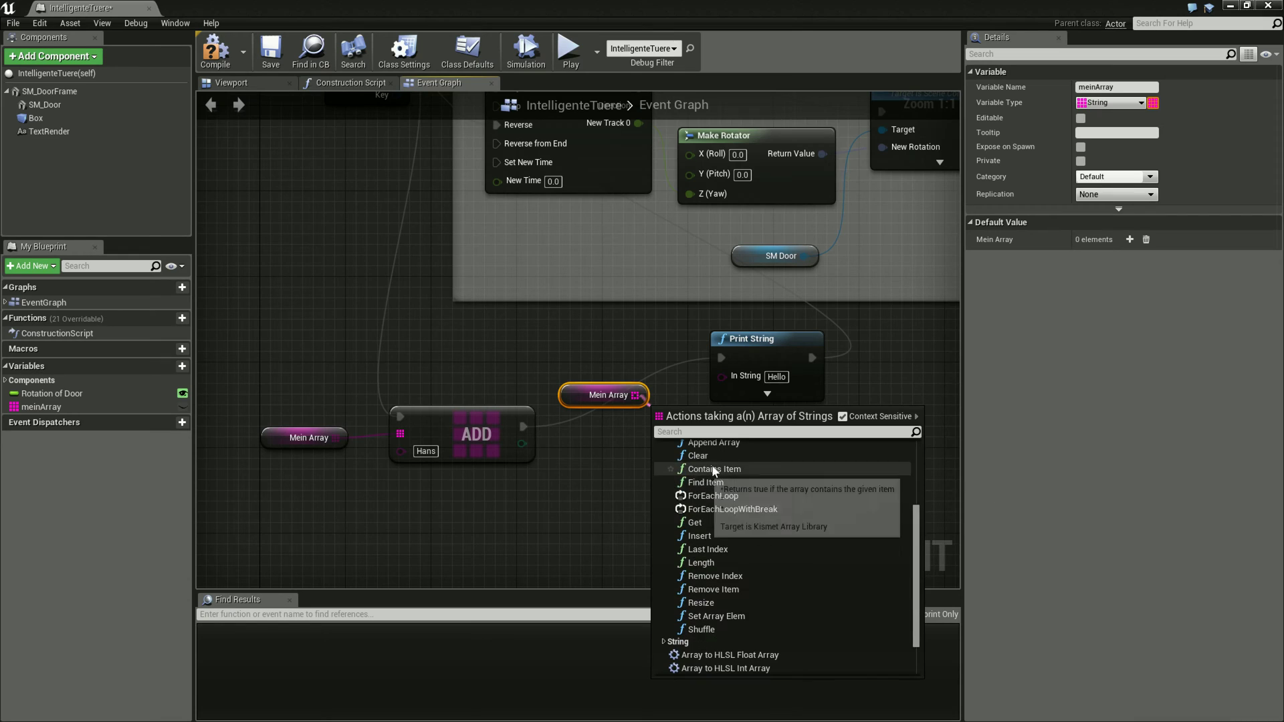
click(696, 522)
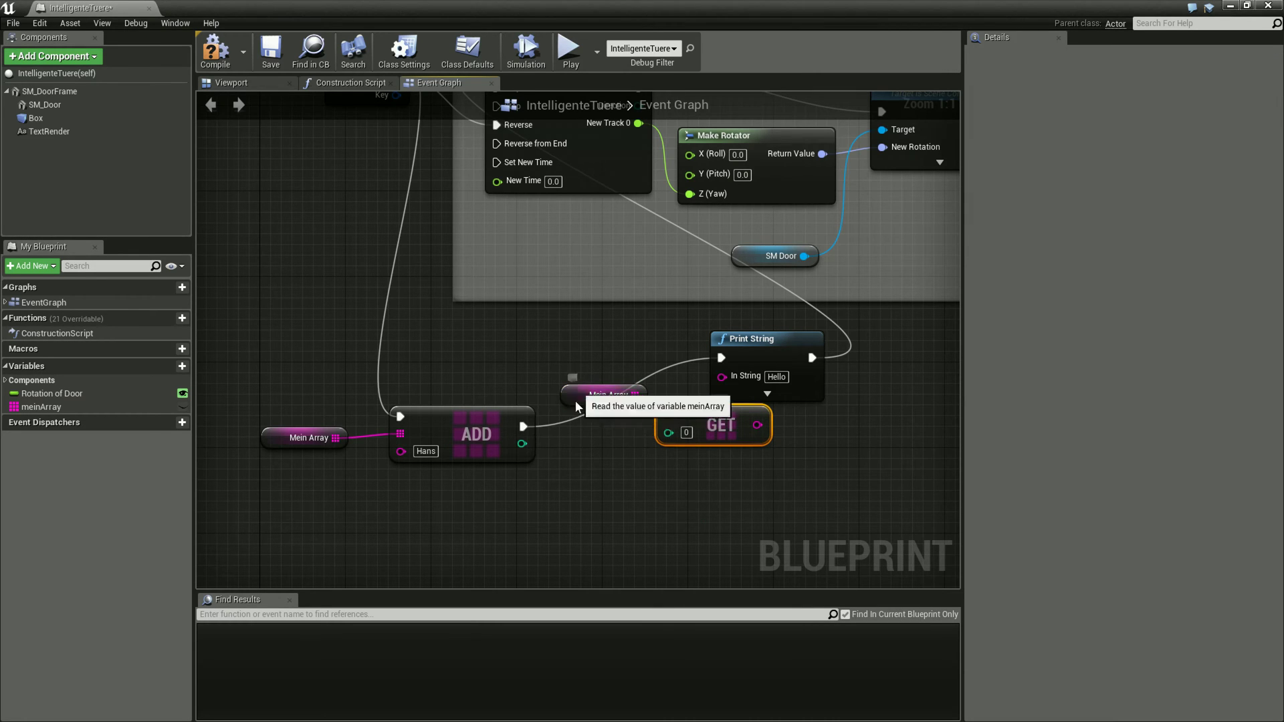
Wire meinArray into GET, place both nodes down-left, and feed GET's output to In String.
mouse_move(575, 400)
mouse_down()
mouse_move(555, 501)
mouse_move(667, 416)
mouse_up()
drag(562, 501, 575, 470)
drag(715, 425, 704, 457)
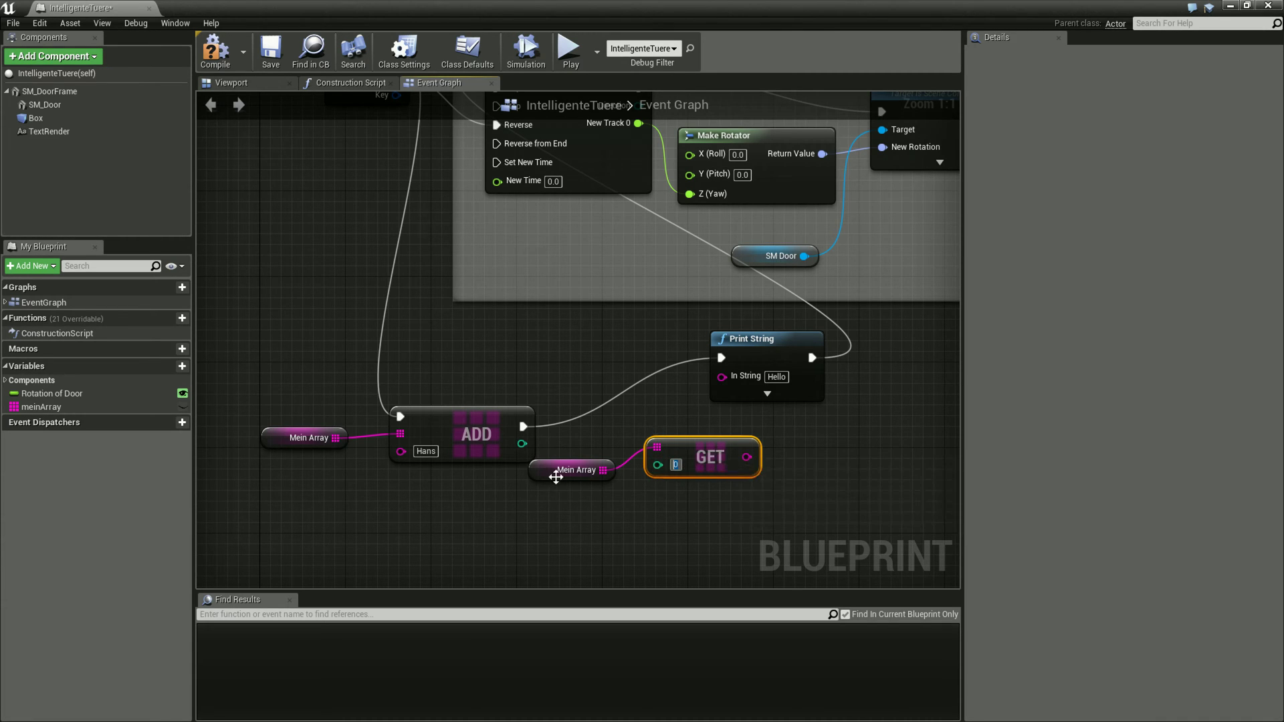
drag(552, 472, 467, 493)
drag(706, 453, 617, 480)
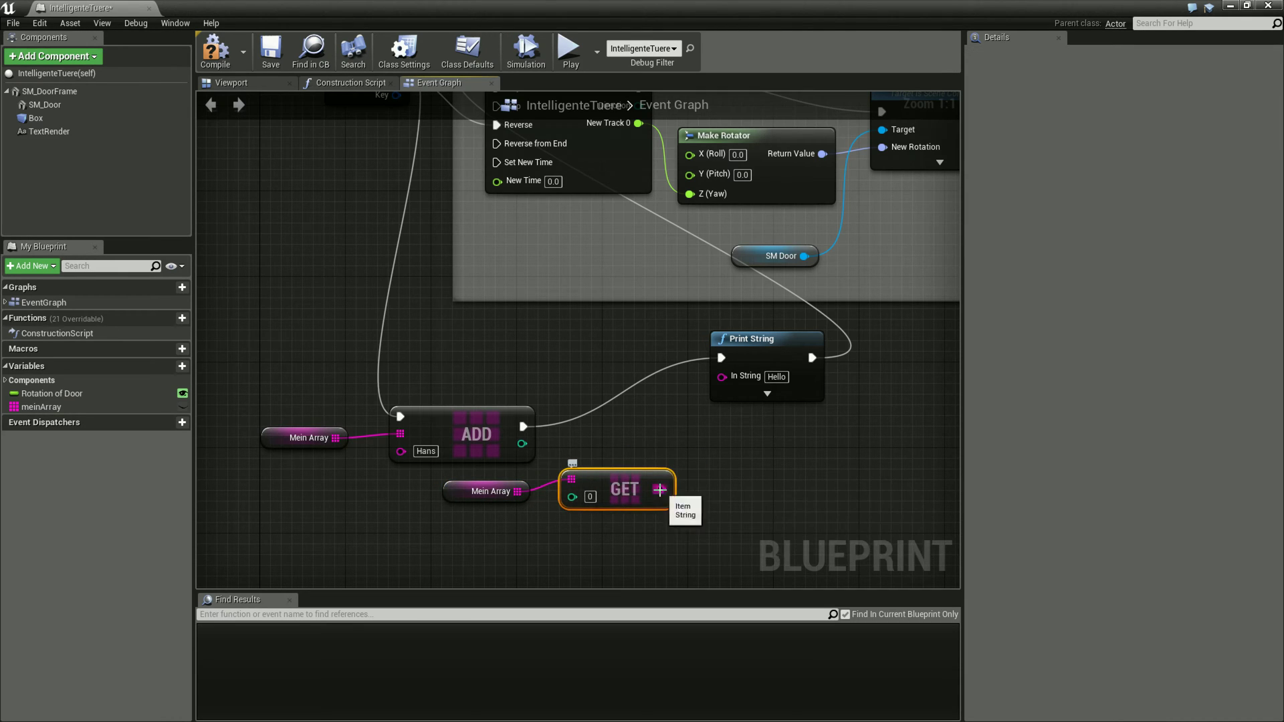
drag(660, 490, 721, 374)
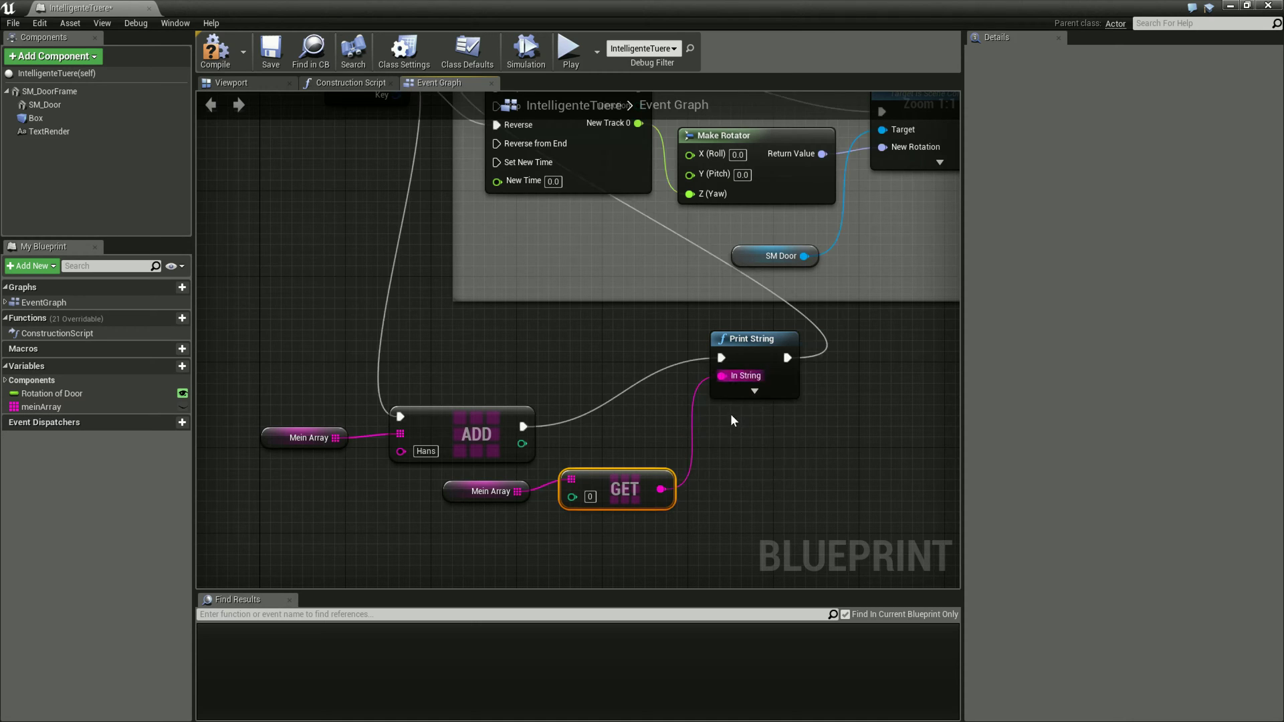
Select the ADD node with its Mein Array getter, check the E key event, and nudge GET right.
click(763, 479)
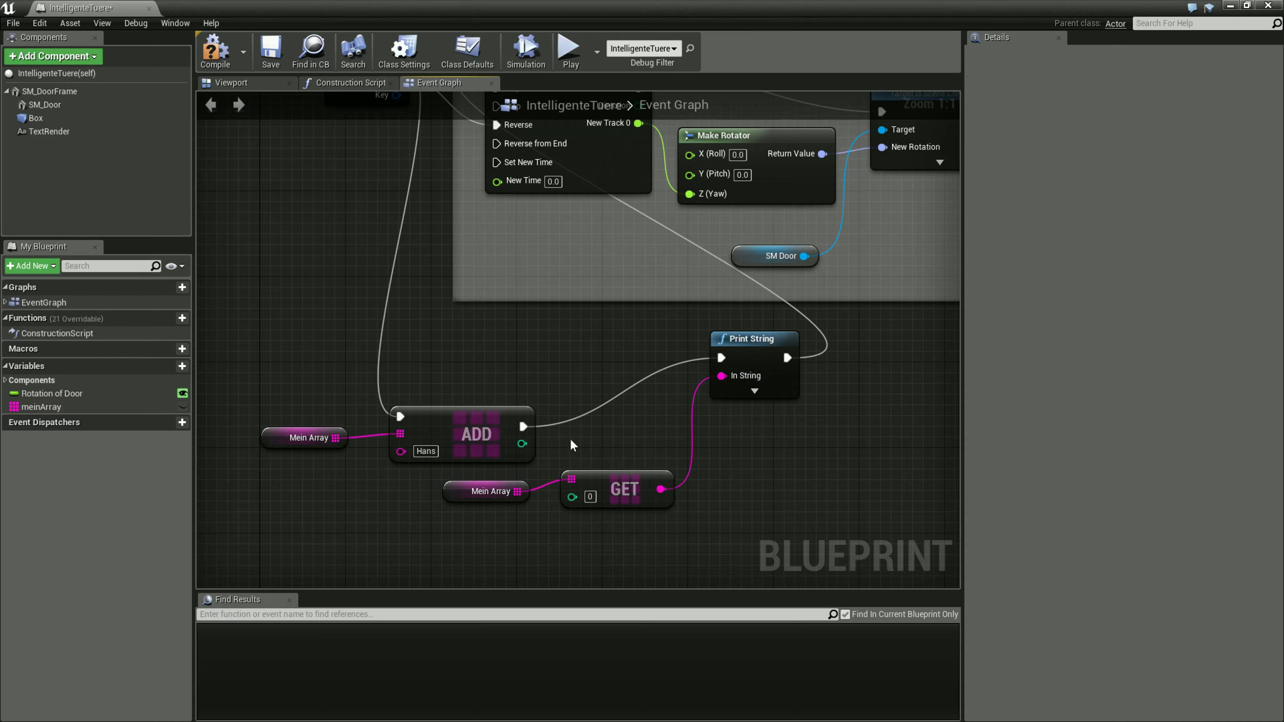
drag(556, 376, 247, 472)
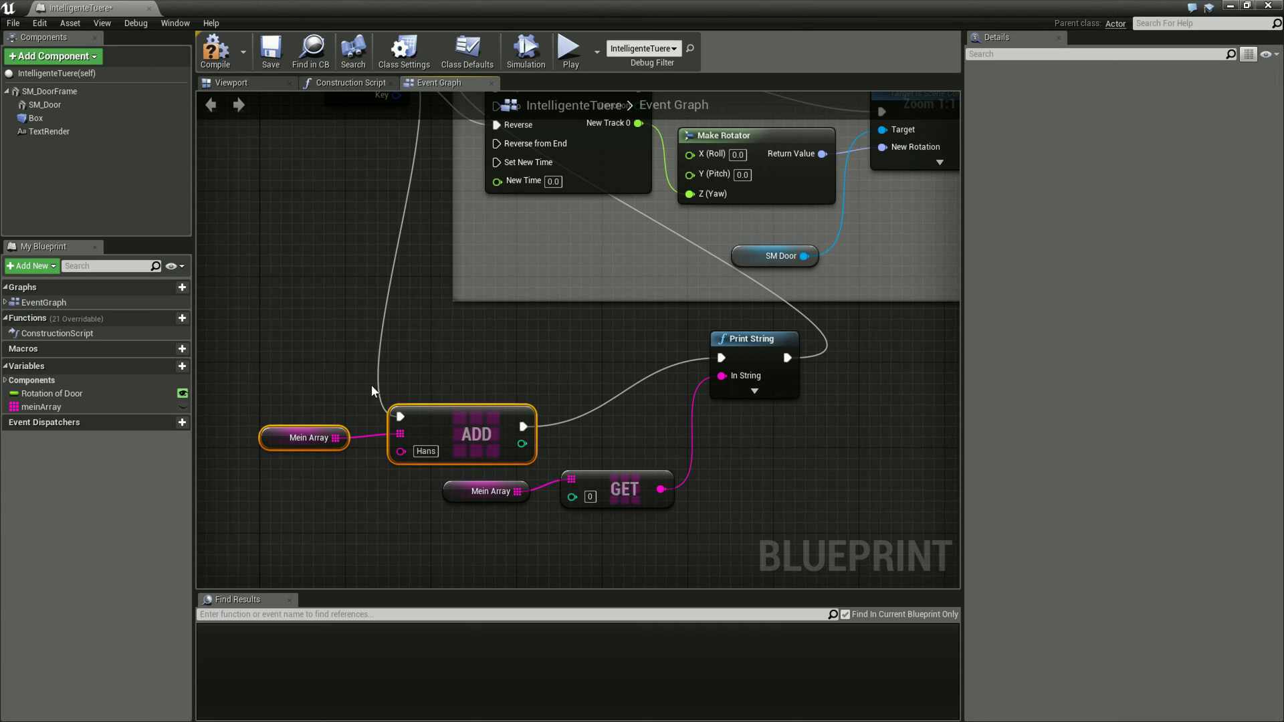
right_drag(464, 351, 494, 447)
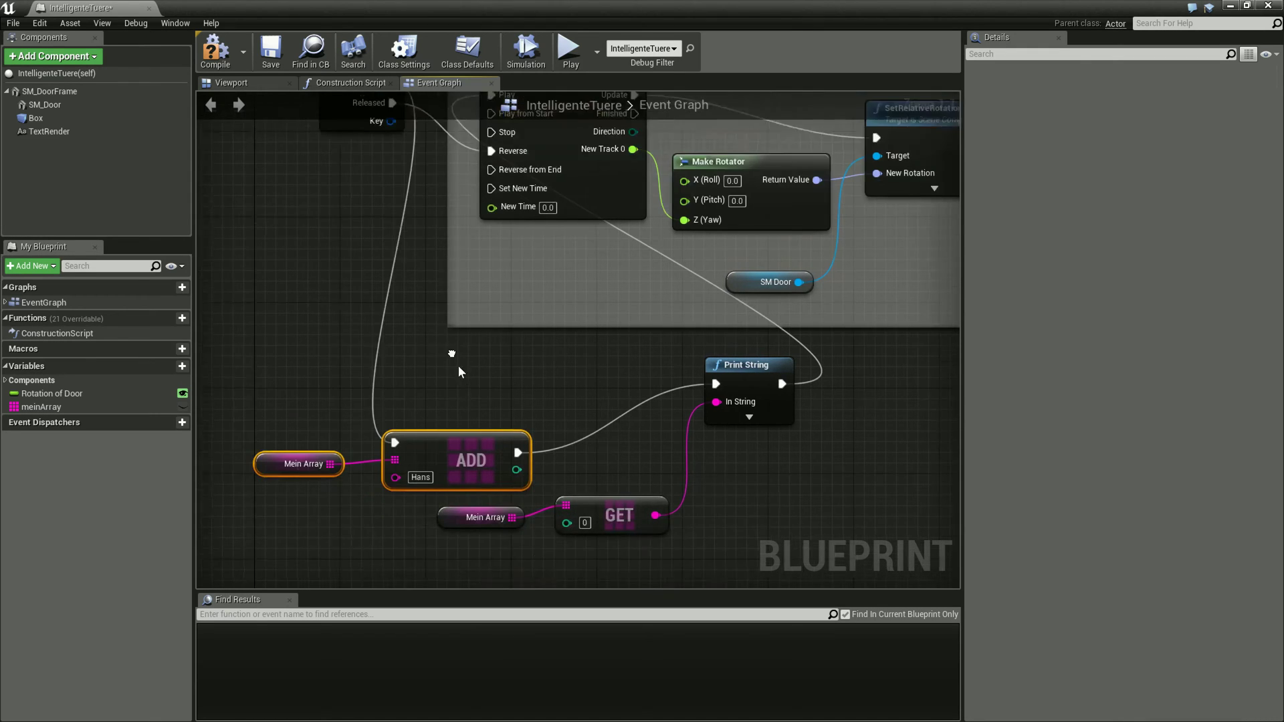
right_drag(488, 394, 441, 296)
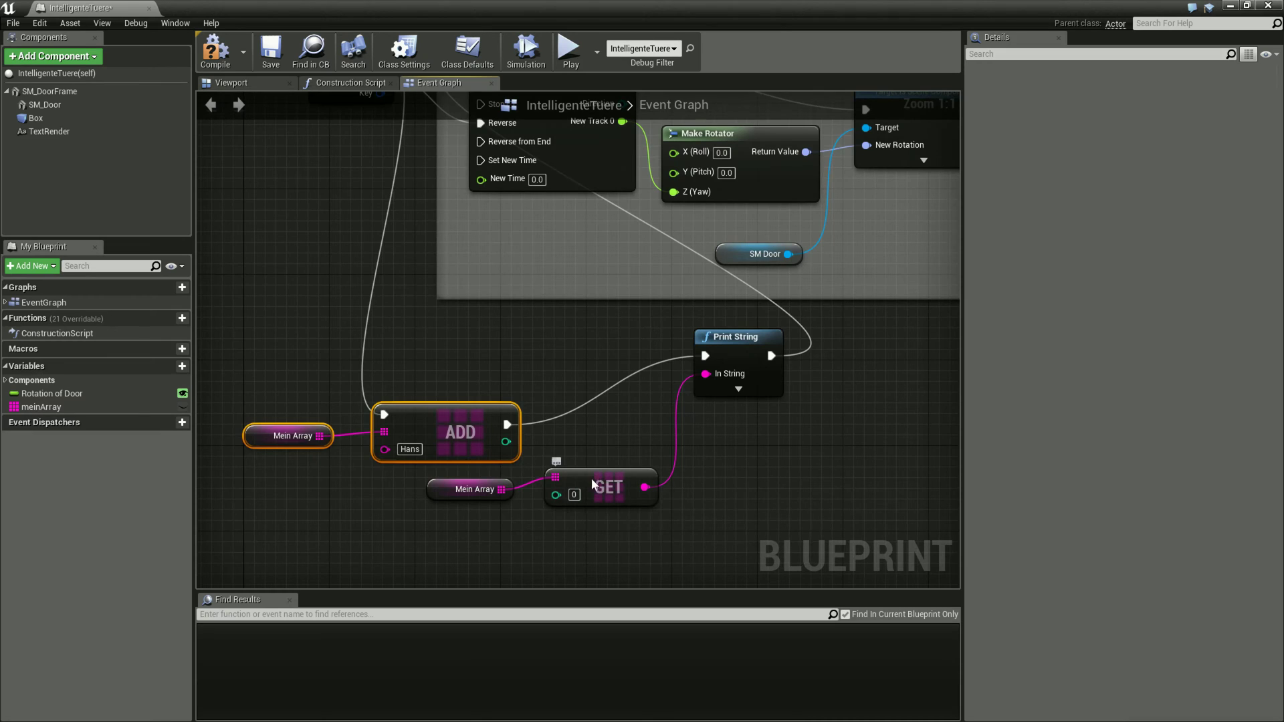
drag(592, 479, 602, 485)
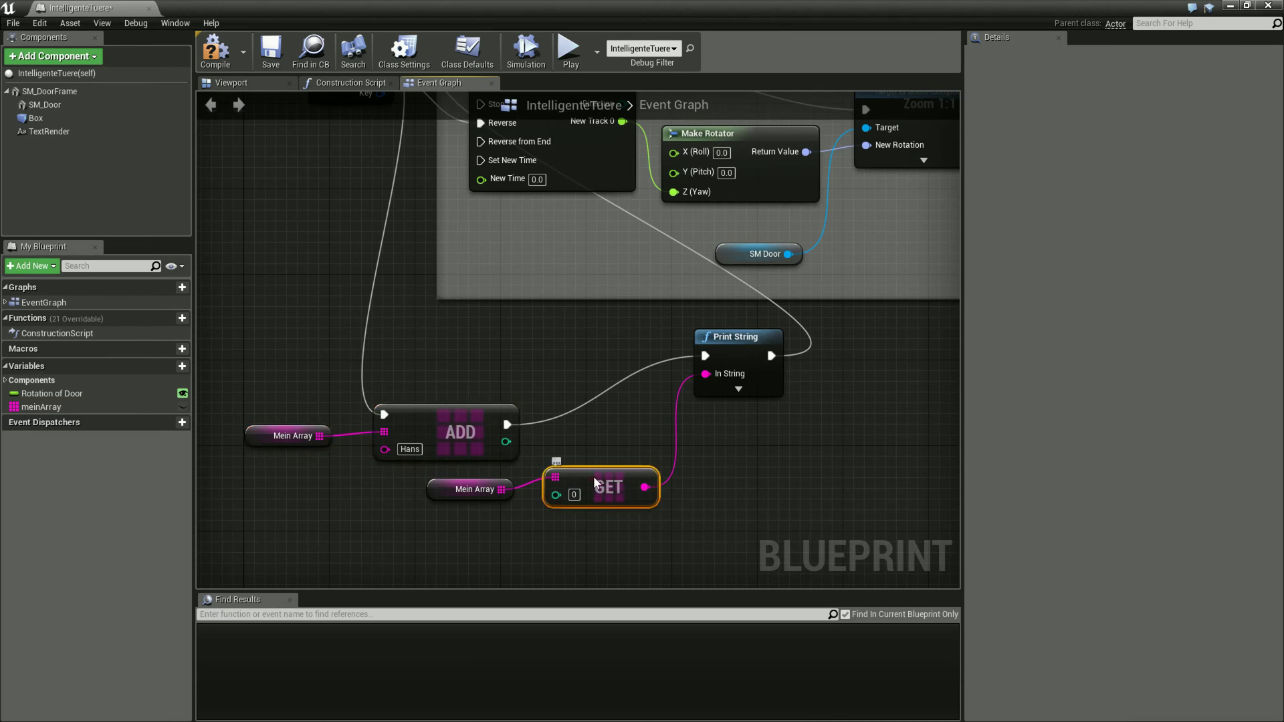
Nudge GET into final position, compile the door blueprint, and start a Play session.
click(720, 487)
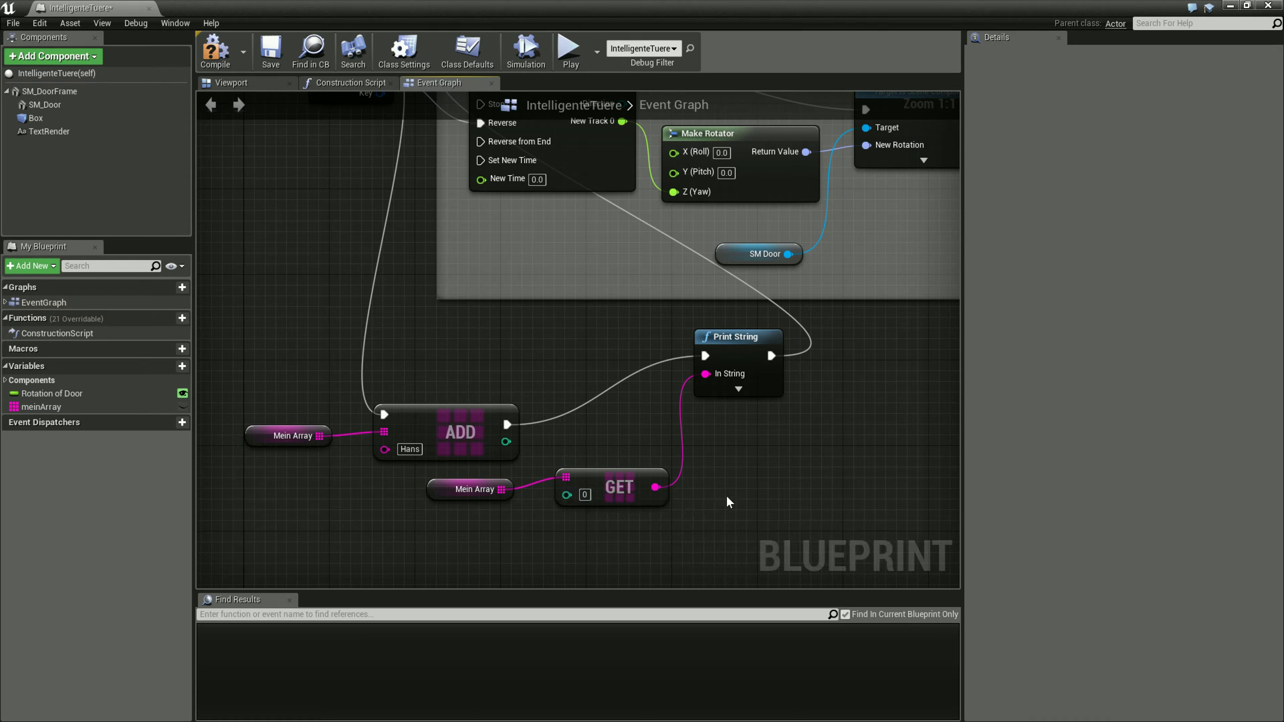
drag(655, 475, 666, 465)
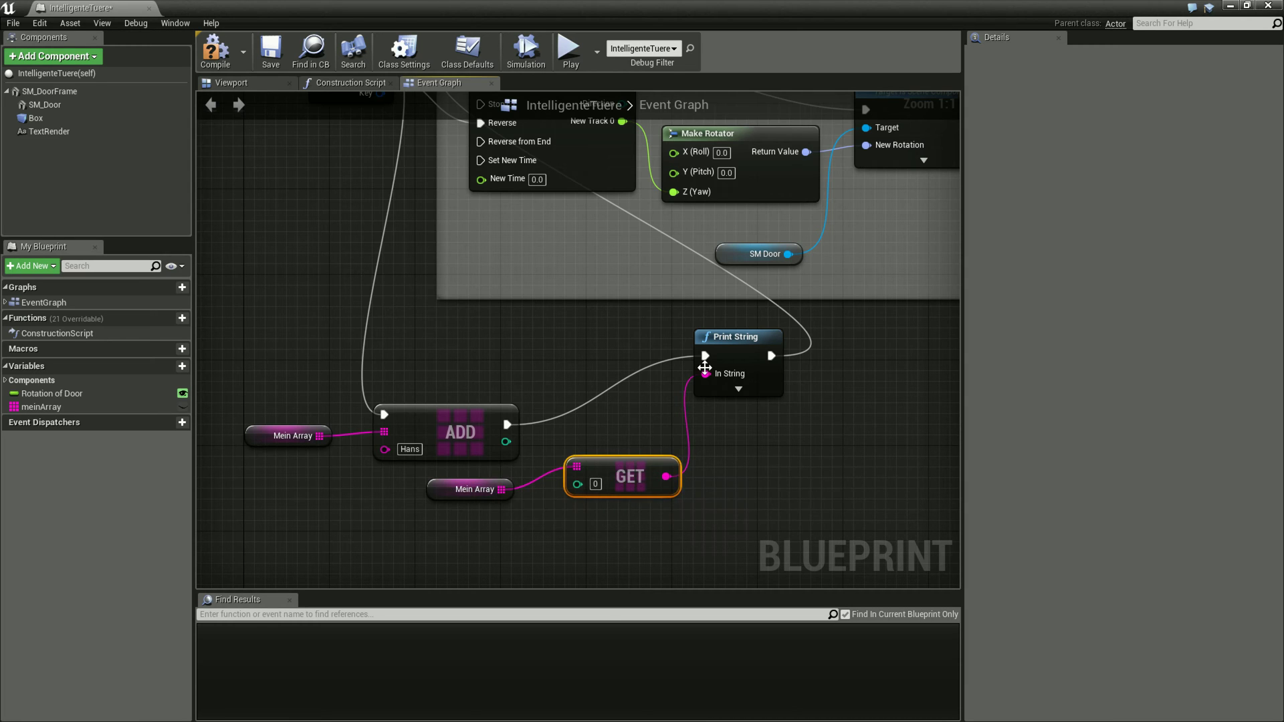
click(823, 461)
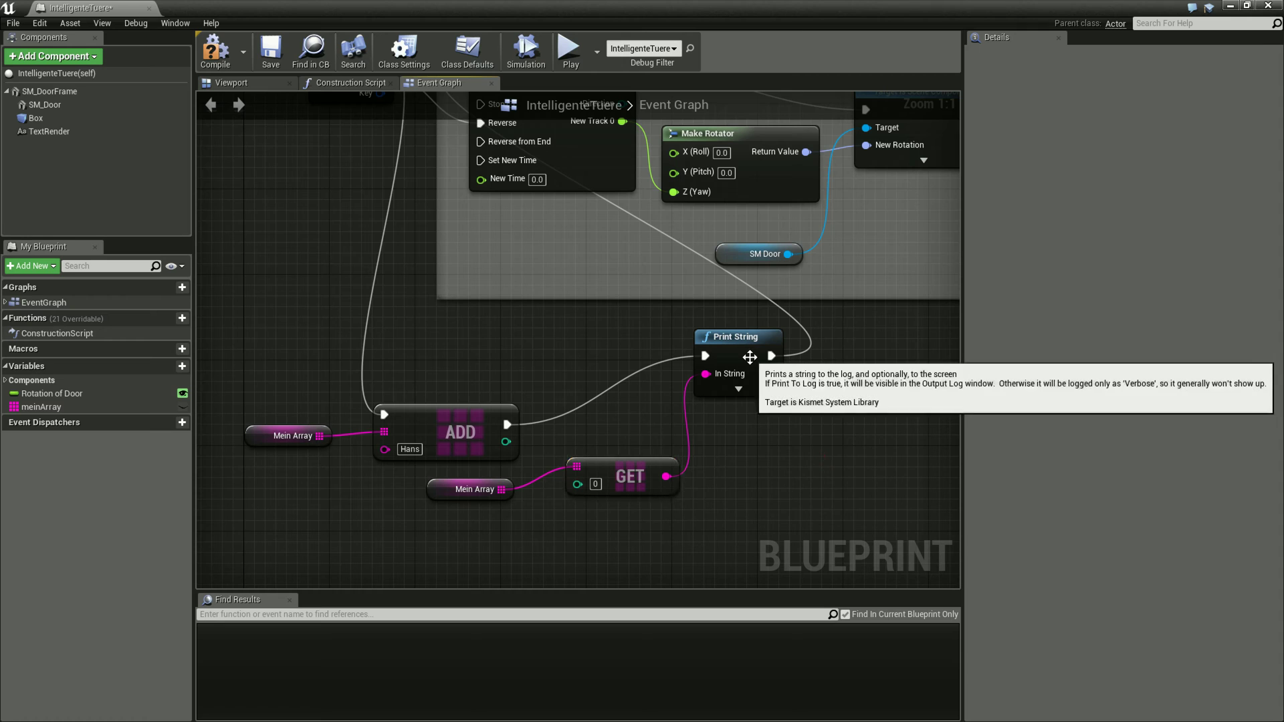
click(230, 61)
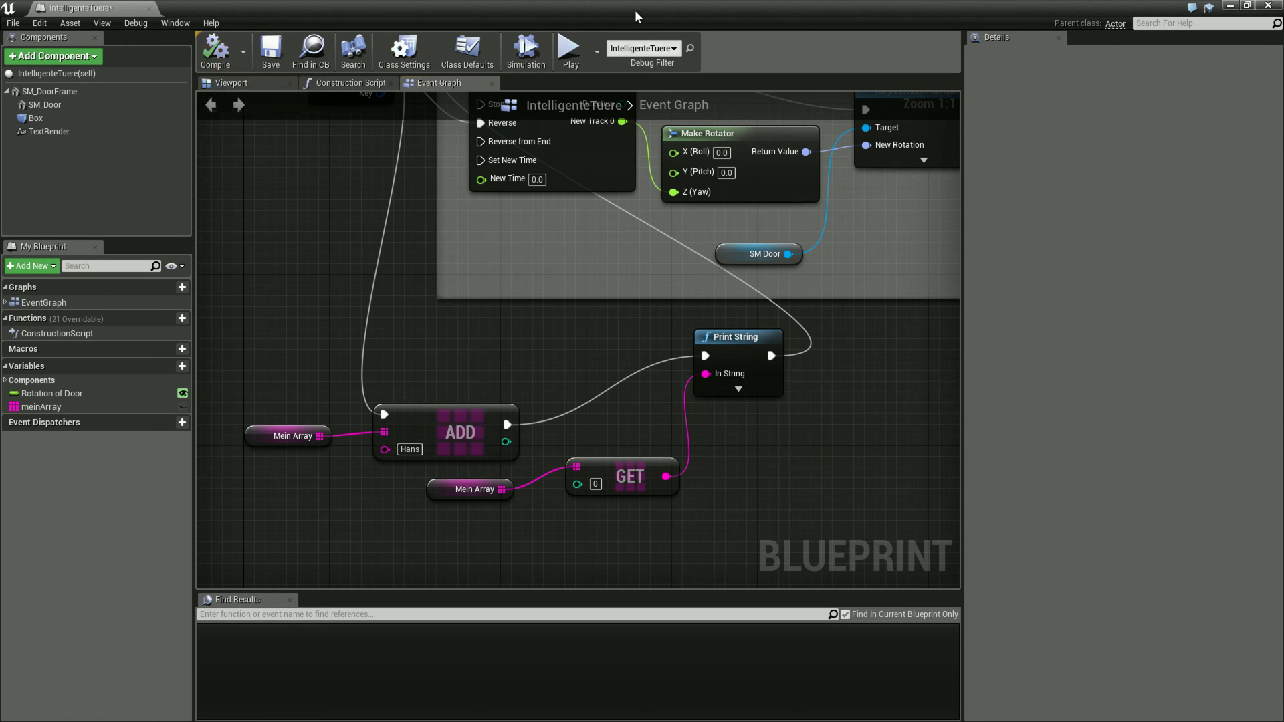
click(569, 50)
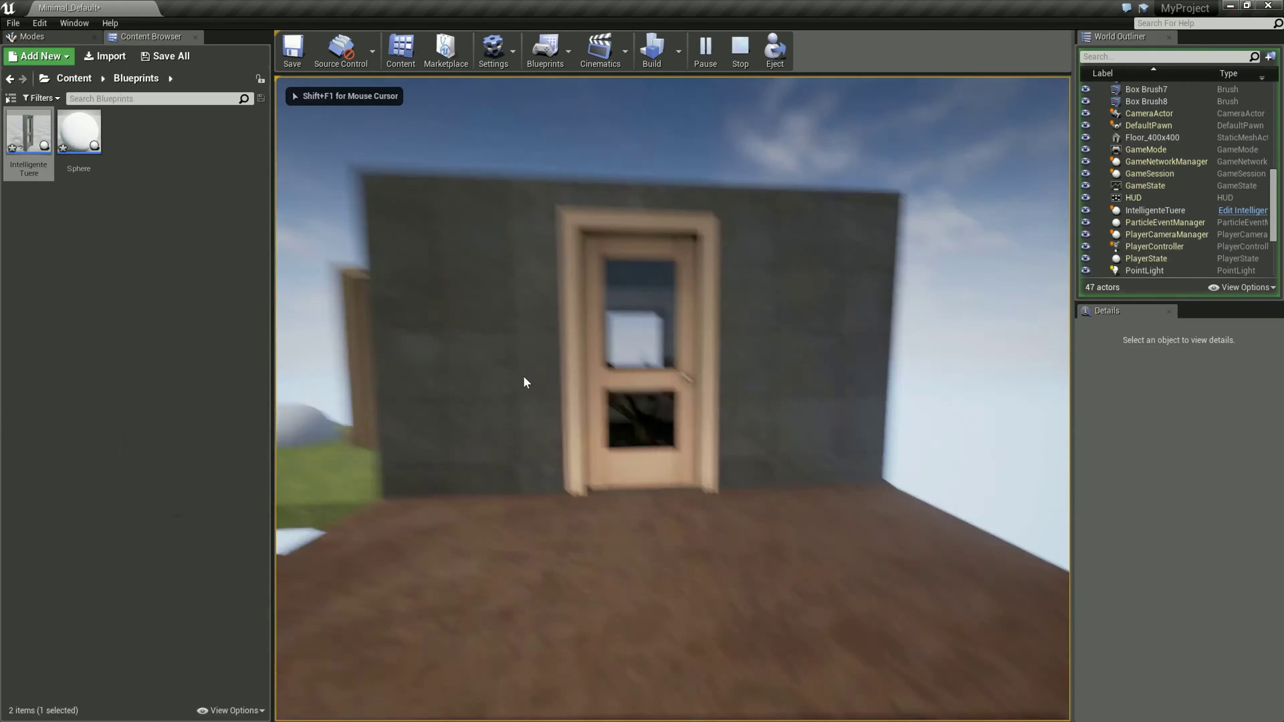
Walk to the door, press E so 'Hans' prints, stop play, and reopen IntelligenteTuere.
key(w)
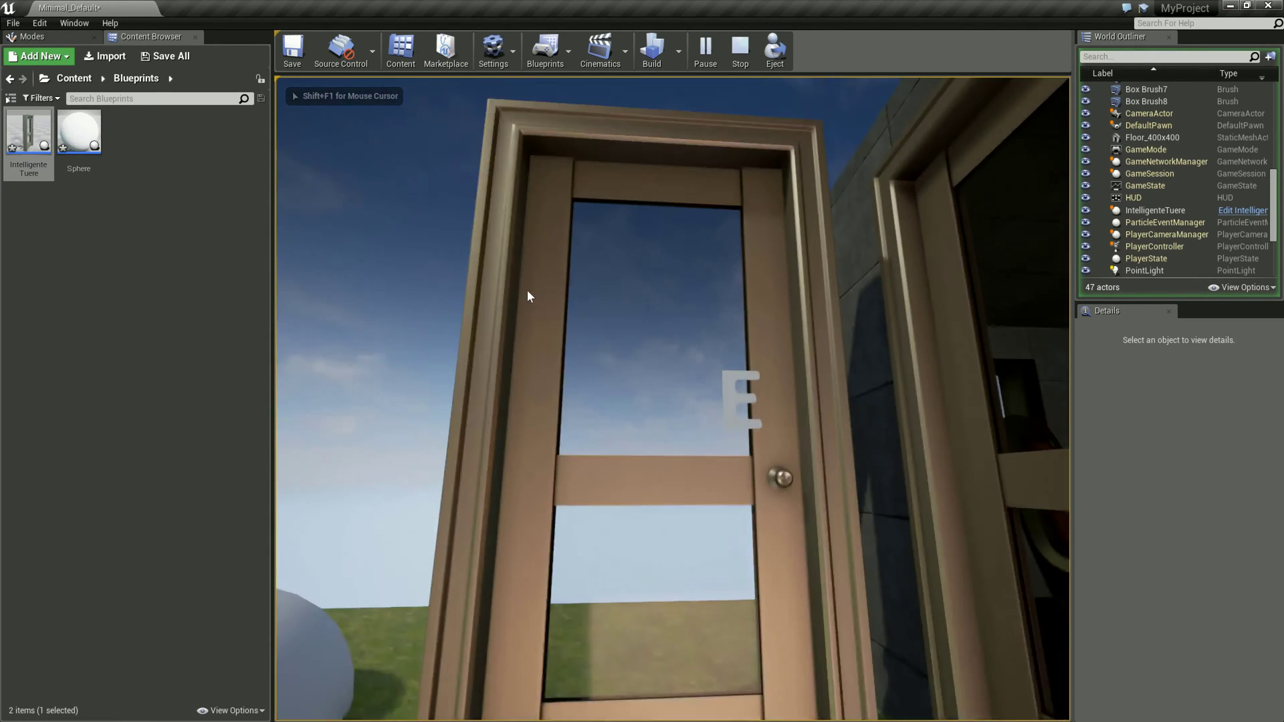
key(e)
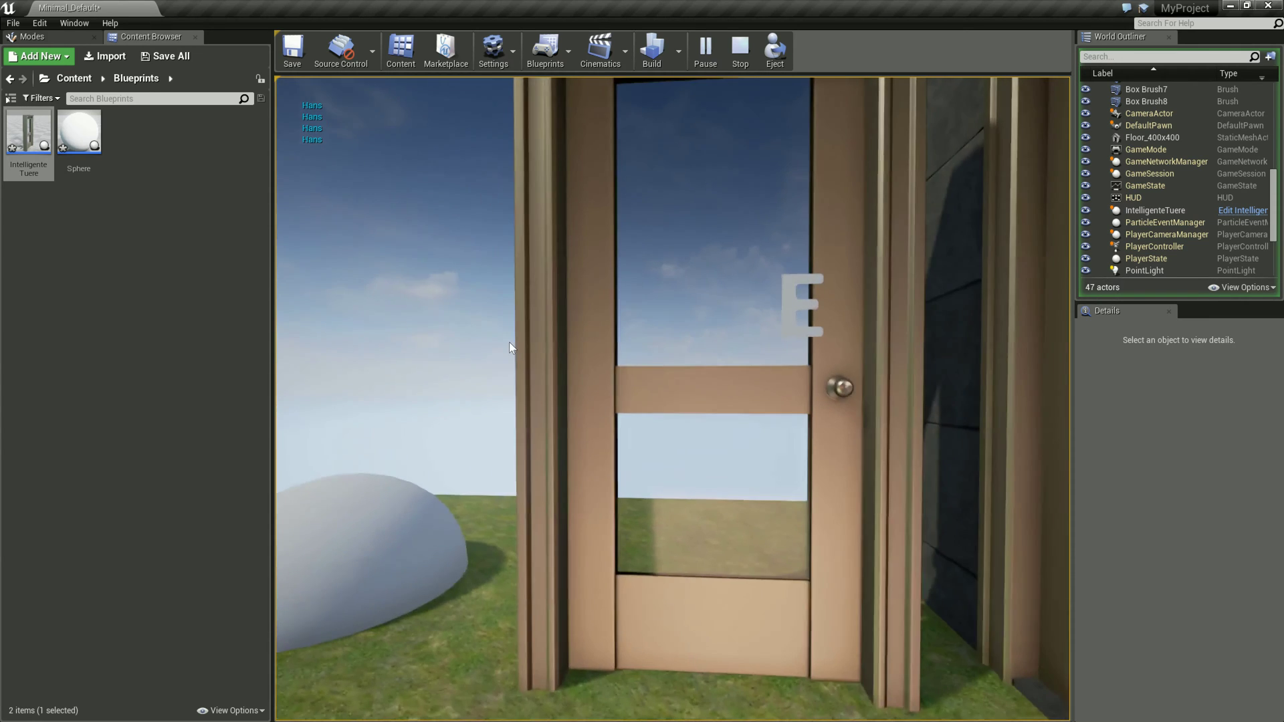
key(Escape)
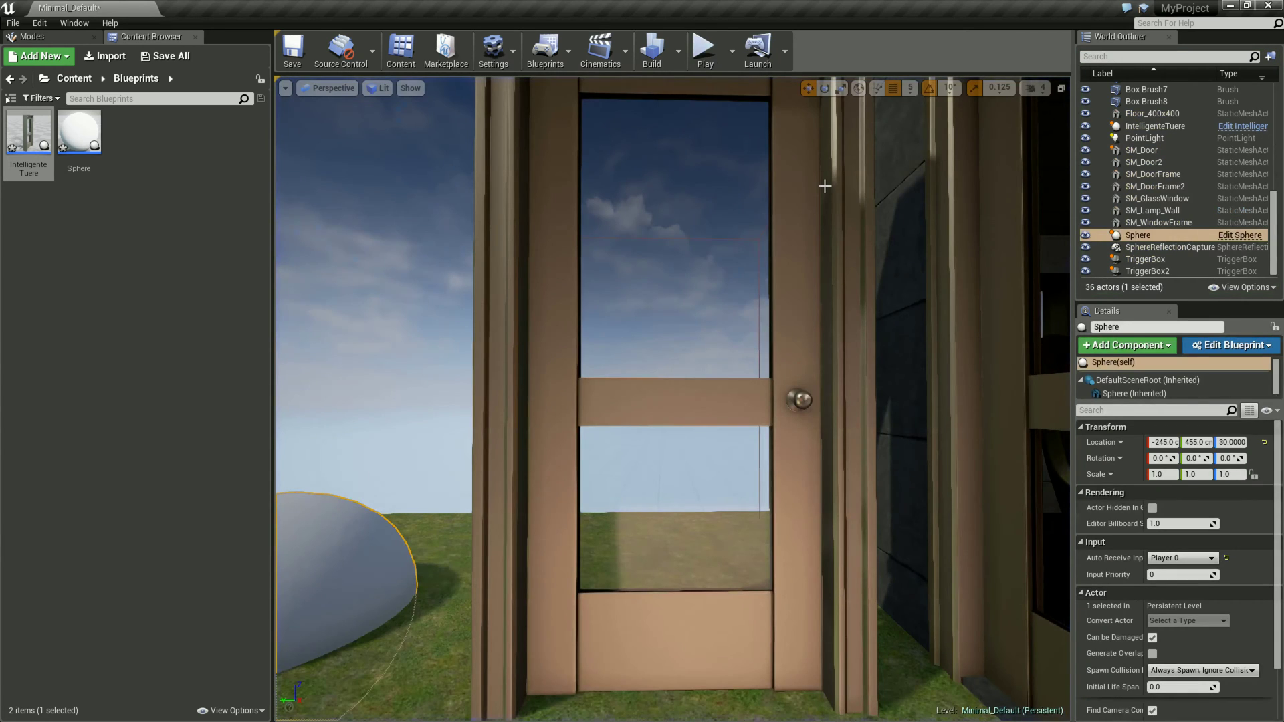
double_click(28, 142)
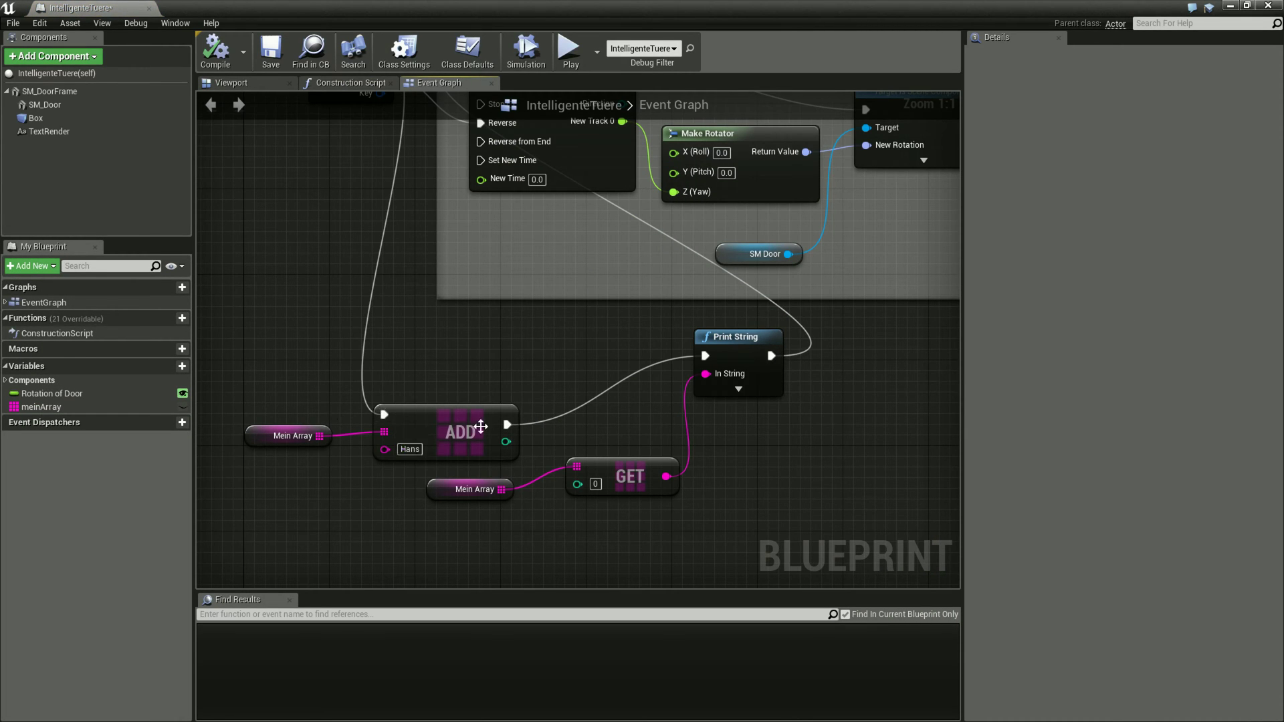
Move the ADD node and the first Mein Array getter up-left into alignment.
mouse_move(475, 419)
mouse_down()
mouse_move(408, 383)
mouse_move(433, 385)
mouse_up()
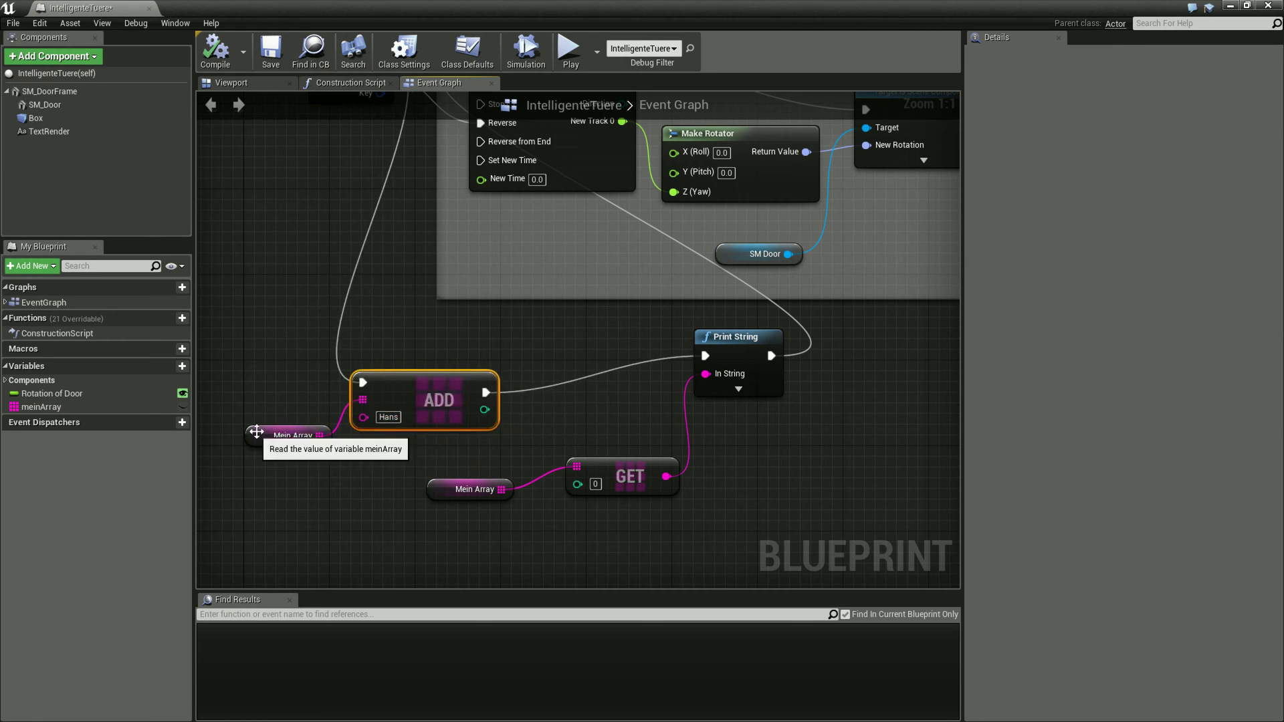
drag(324, 440, 313, 419)
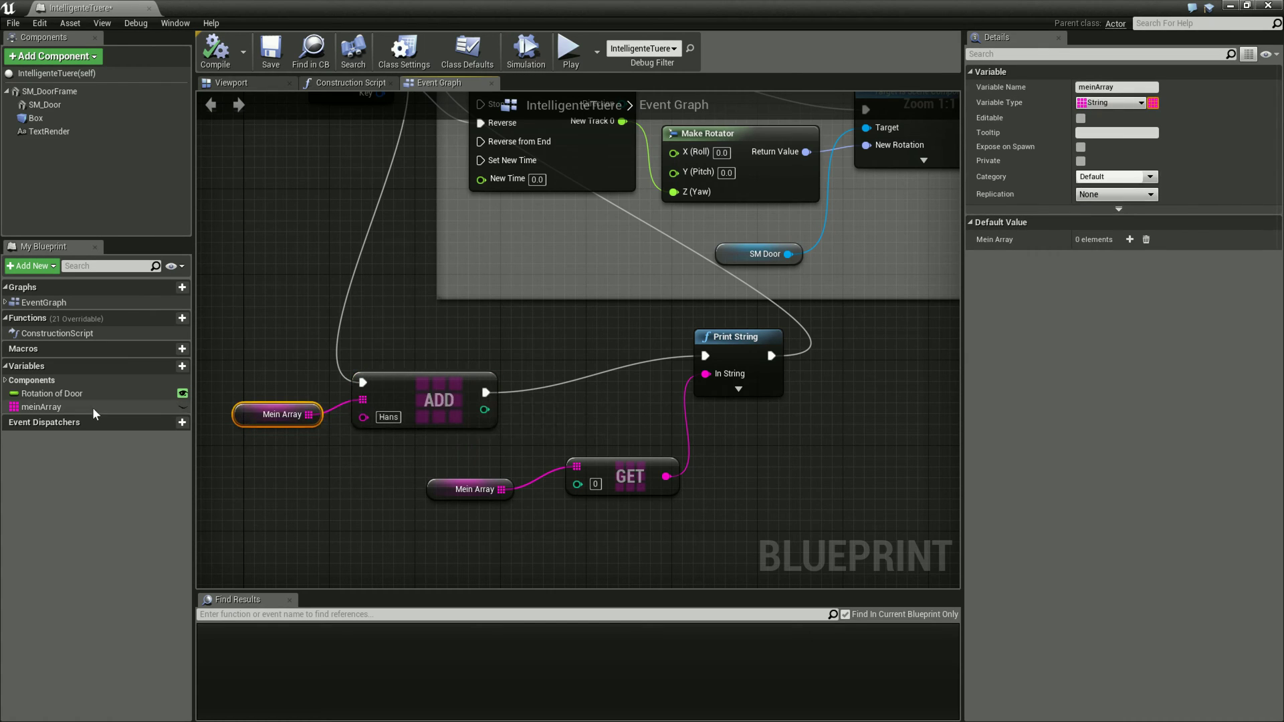
right_click(65, 406)
click(135, 535)
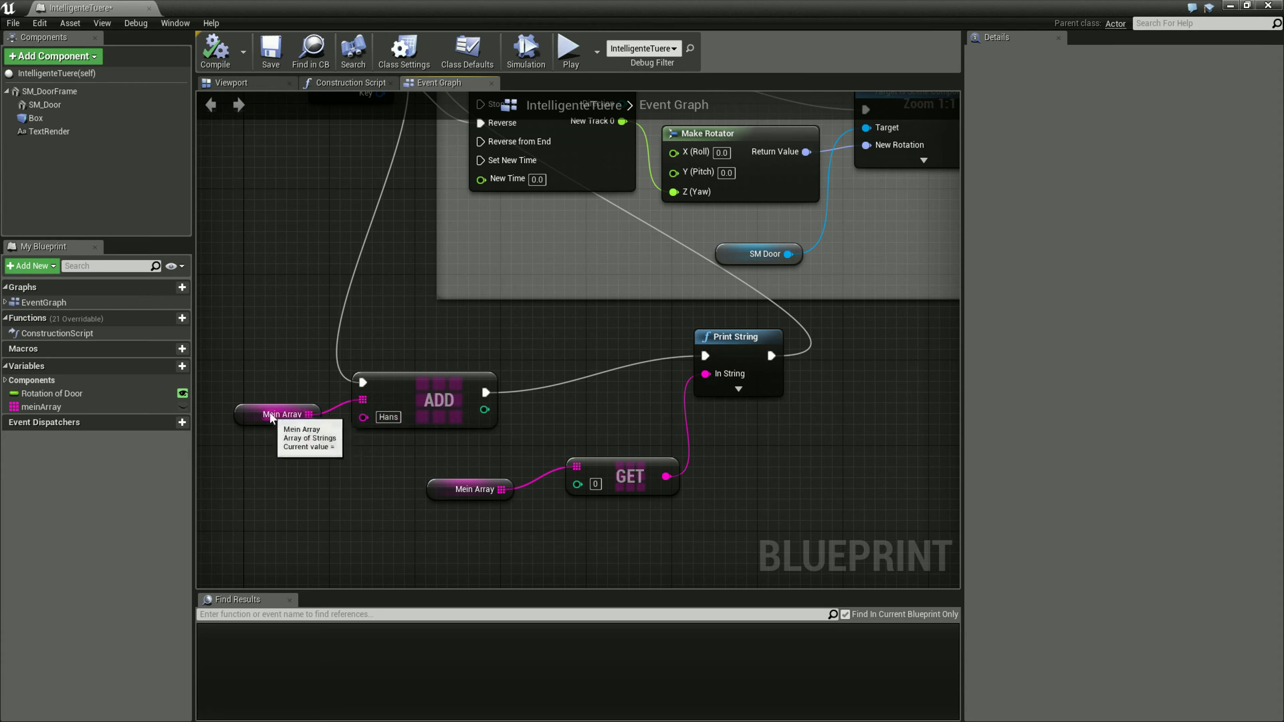
mouse_move(245, 421)
mouse_down()
mouse_move(245, 400)
mouse_move(246, 414)
mouse_up()
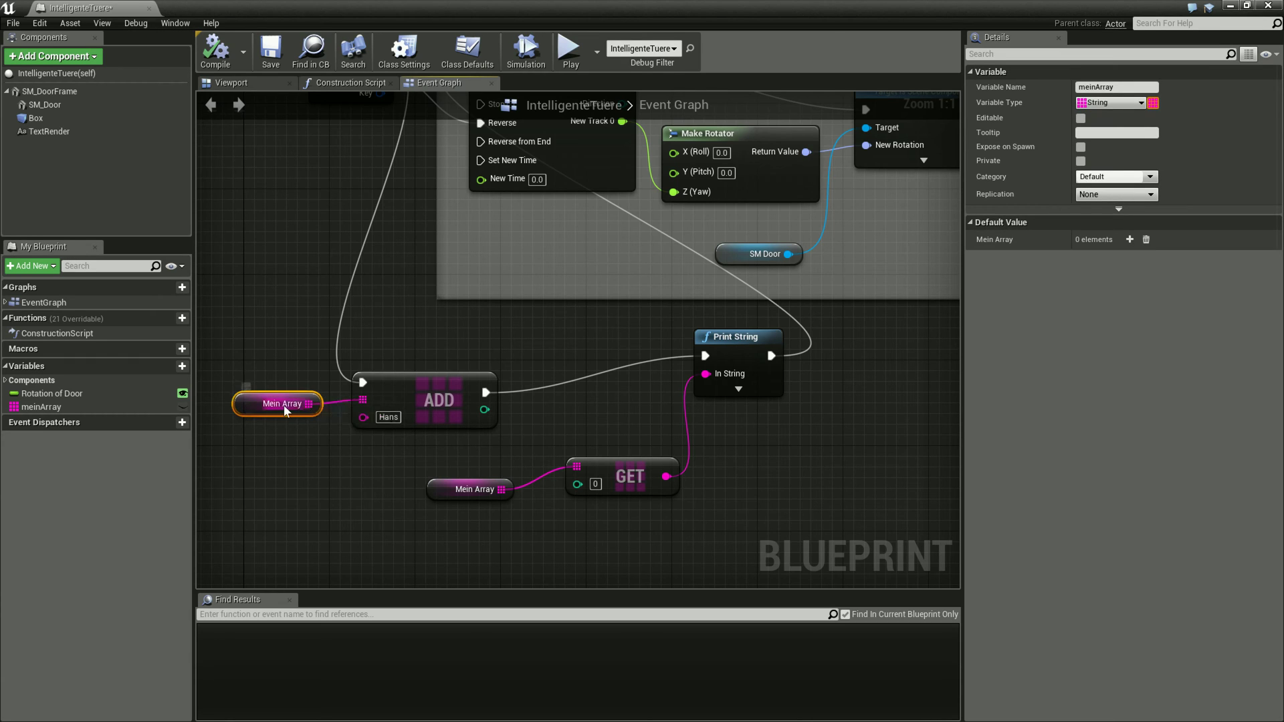
click(296, 448)
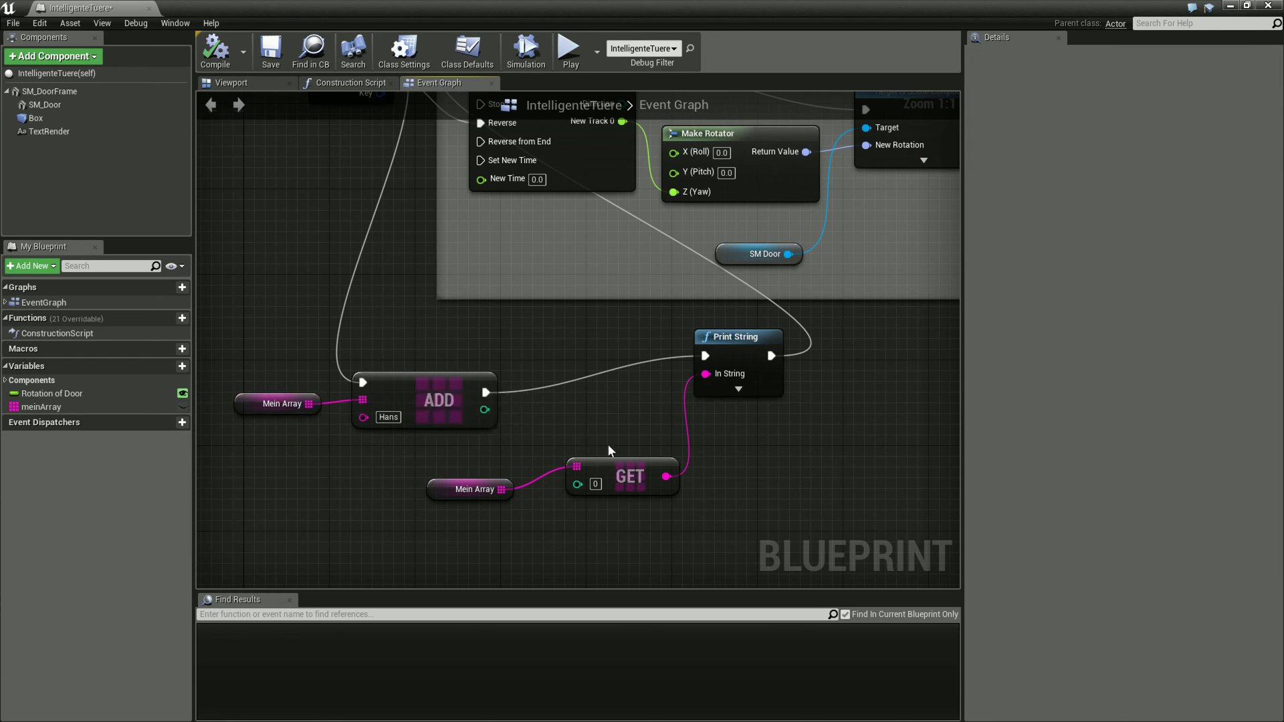
Raise GET and the lower Mein Array getter closer to ADD, keeping index 0, then zoom out.
drag(602, 468, 602, 436)
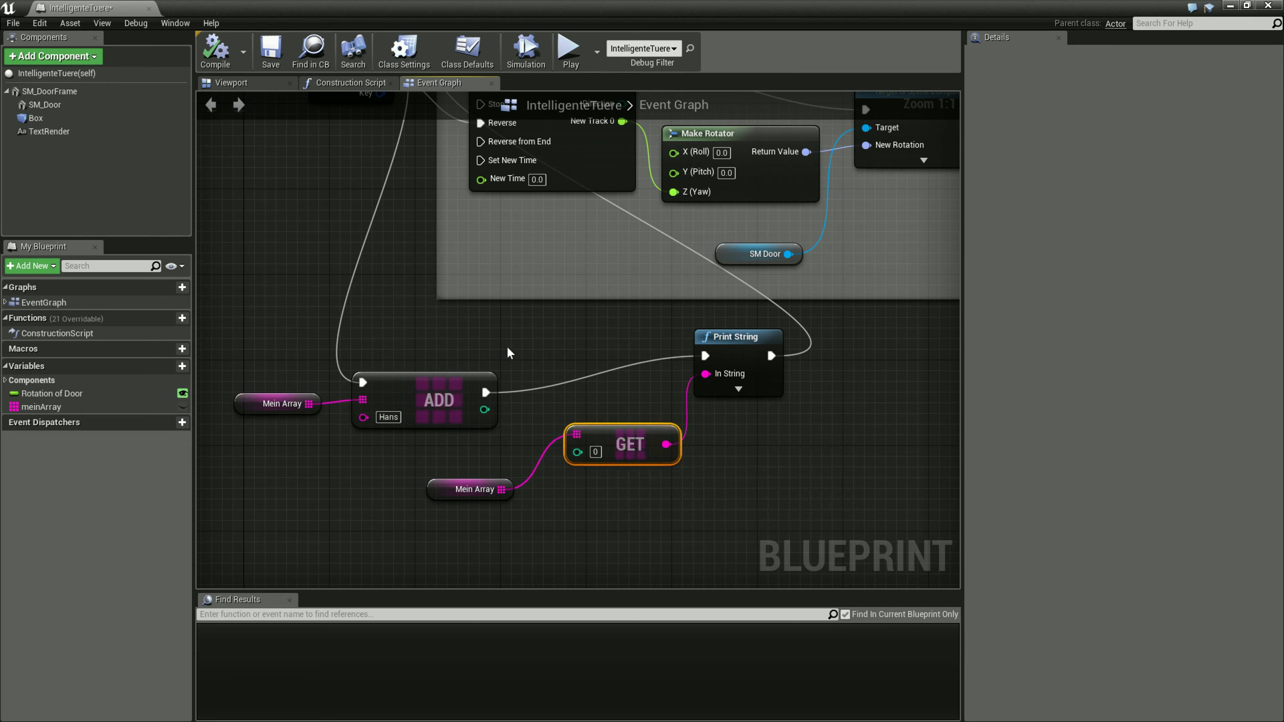
click(598, 452)
click(606, 488)
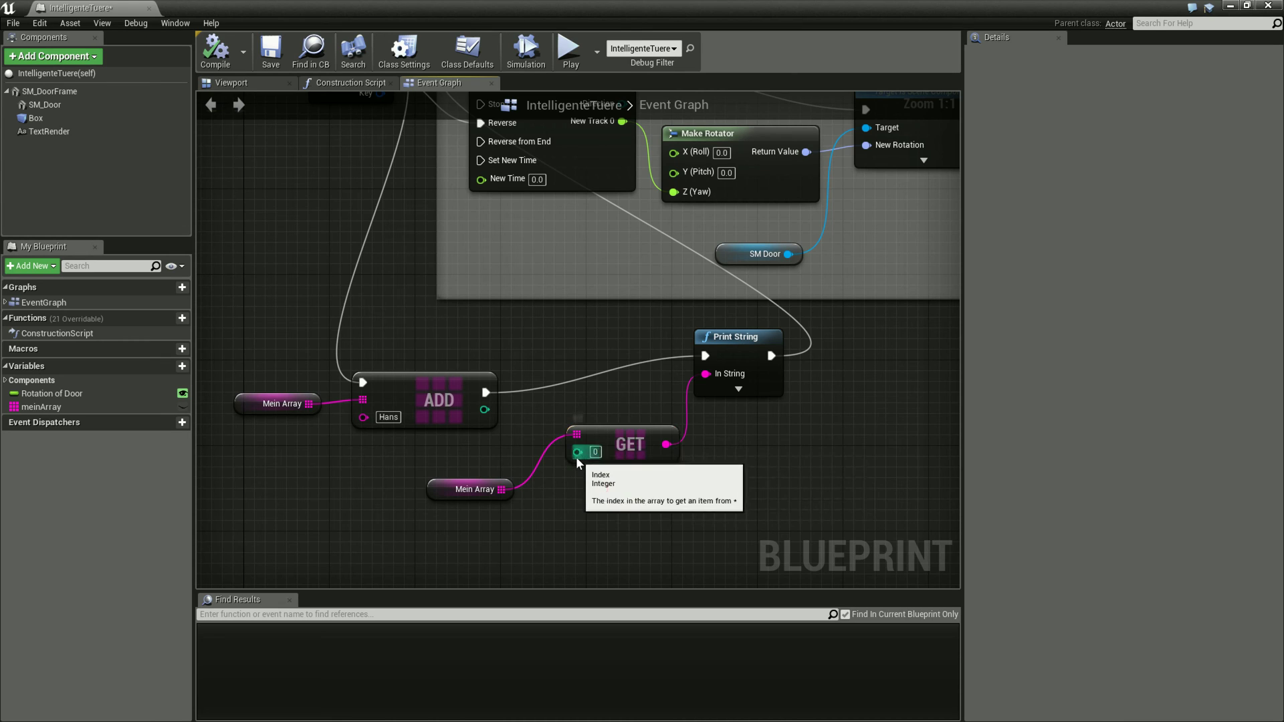
drag(472, 489, 472, 467)
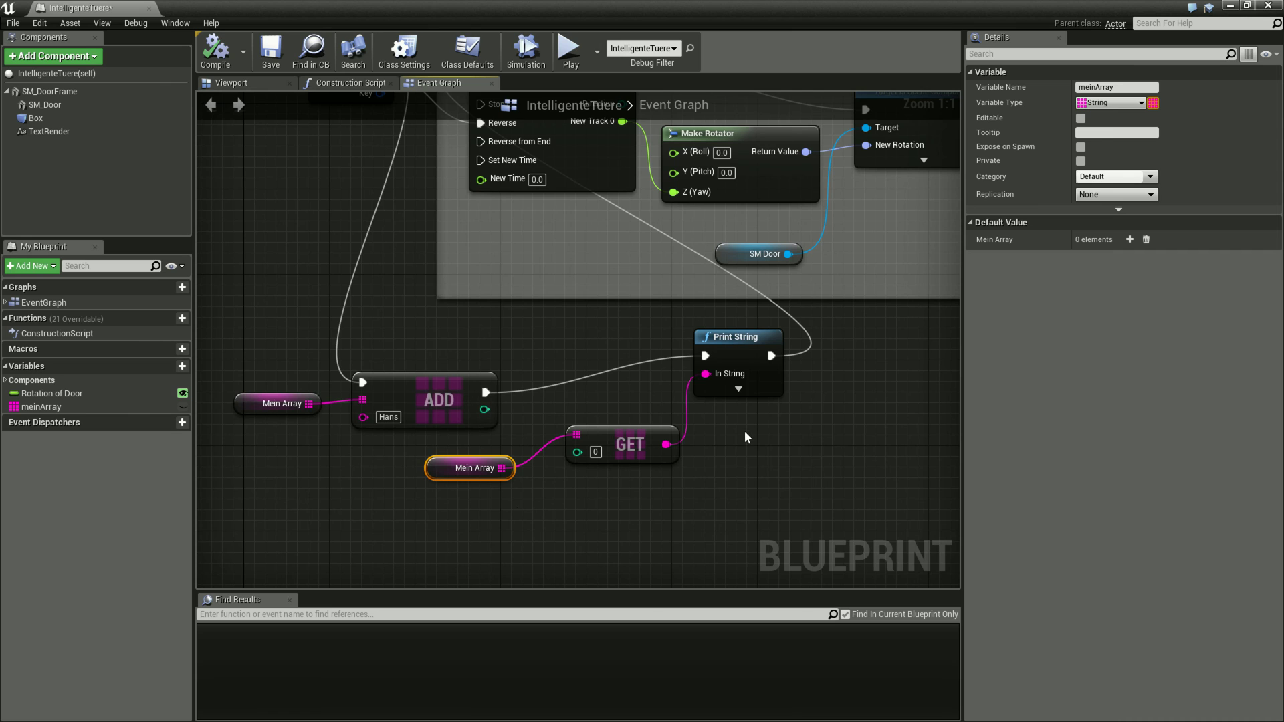
scroll(739, 430, down, 1)
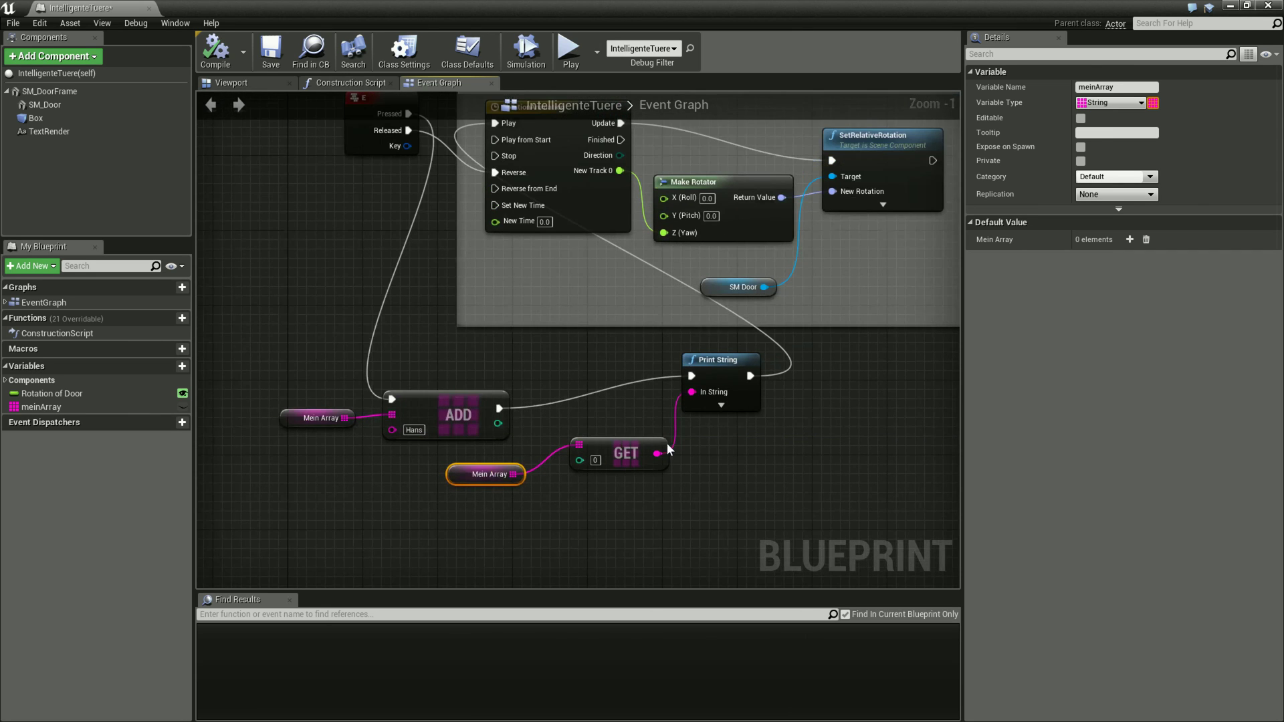